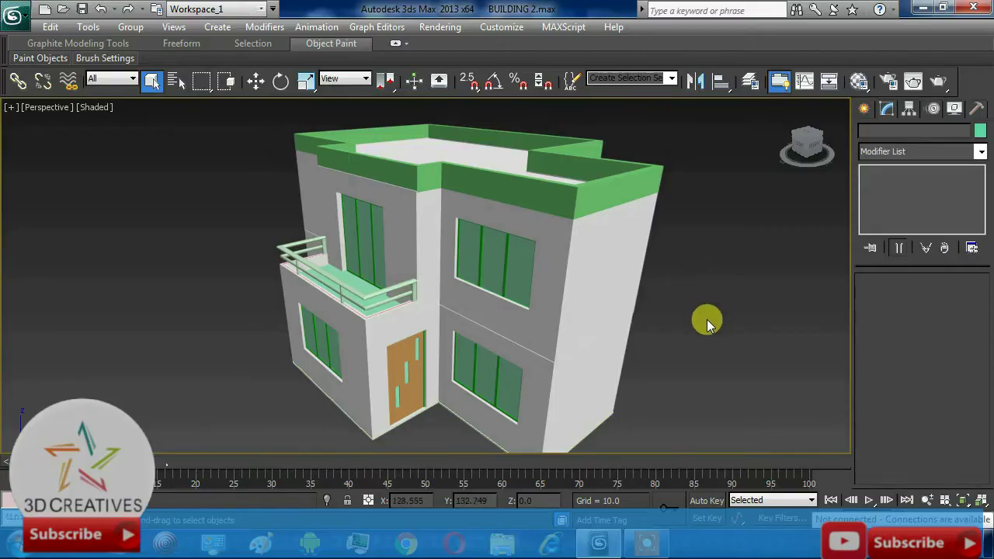
Orbit the maximized Perspective view around the building and its front, ending in the four-view layout.
mouse_move(706, 322)
middle_mouse_down("alt")
mouse_move(670, 317)
mouse_move(678, 306)
mouse_move(708, 327)
middle_mouse_up("alt")
key("alt+w")
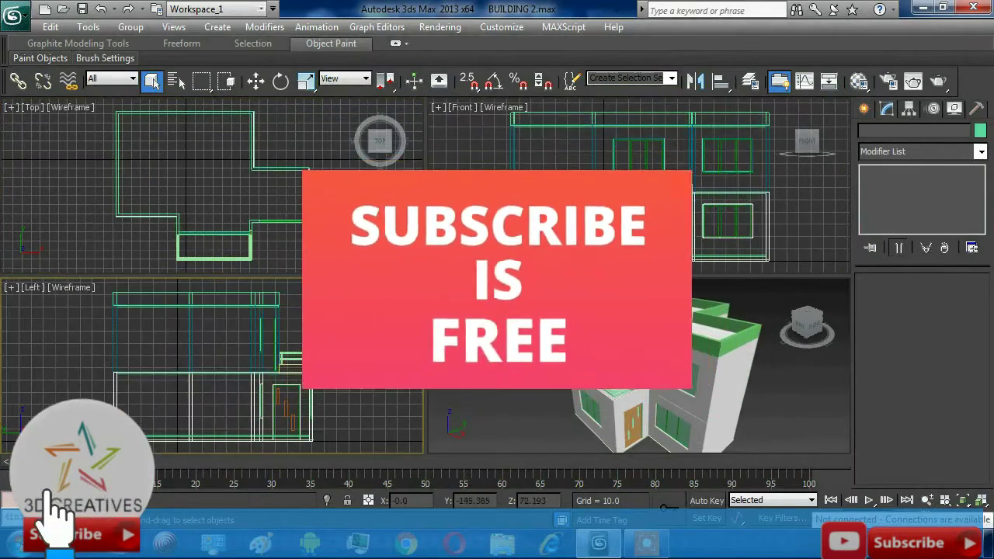
key("alt+w")
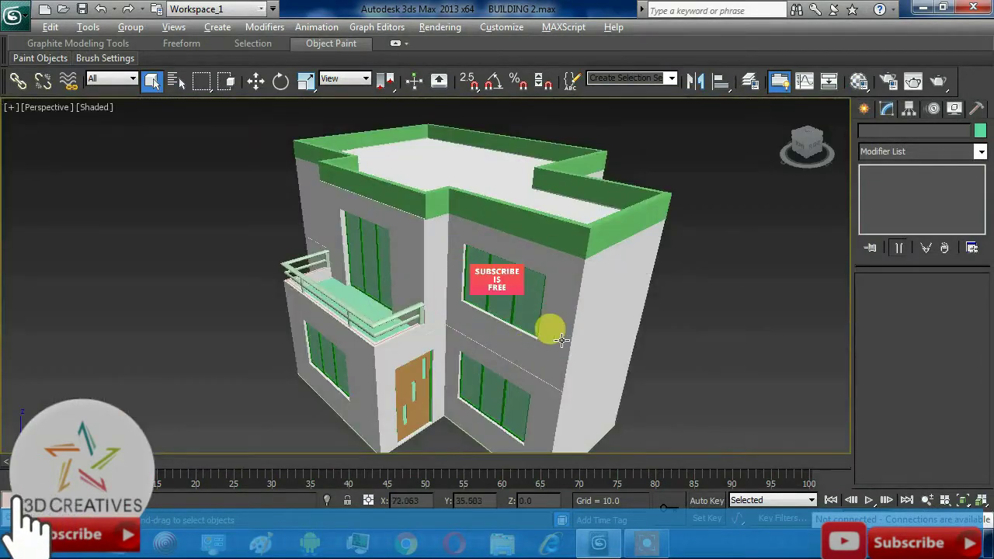
mouse_move(548, 328)
middle_mouse_down("alt")
mouse_move(587, 389)
mouse_move(633, 330)
mouse_move(568, 298)
mouse_move(548, 328)
mouse_move(573, 333)
middle_mouse_up("alt")
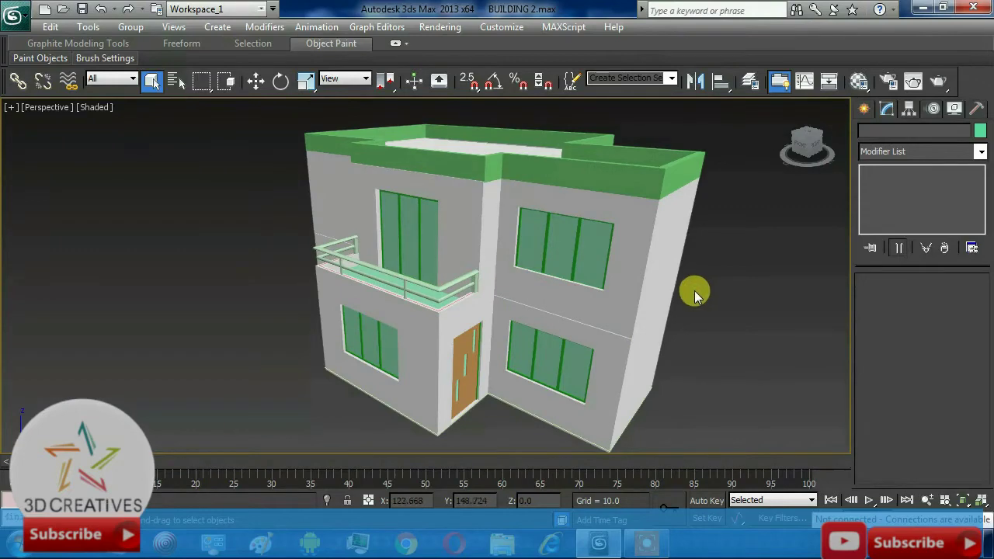
key("alt+w")
Maximize the Top view and start a Line shape with 2.5 snaps enabled.
left_click(357, 236)
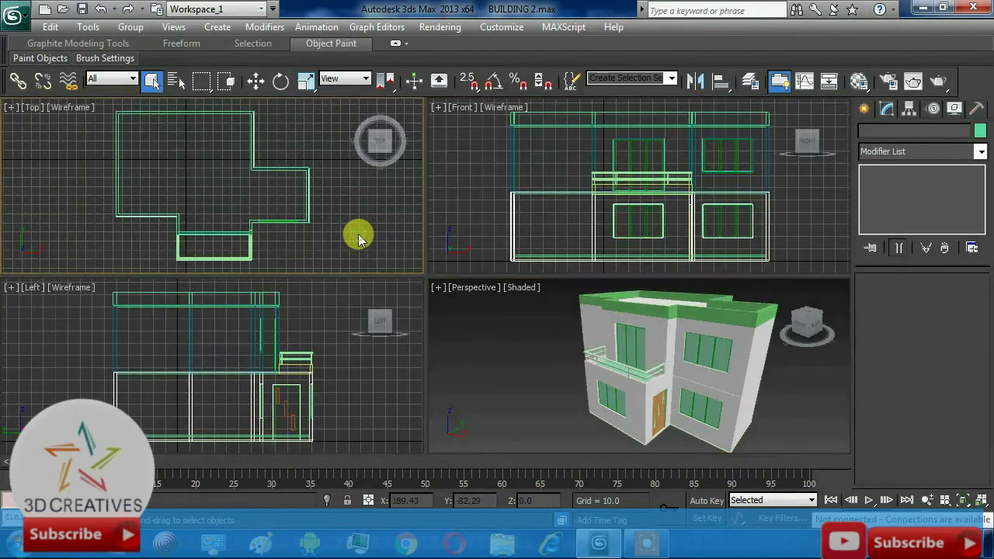
key("alt+w")
middle_click_drag(562, 264, 550, 265)
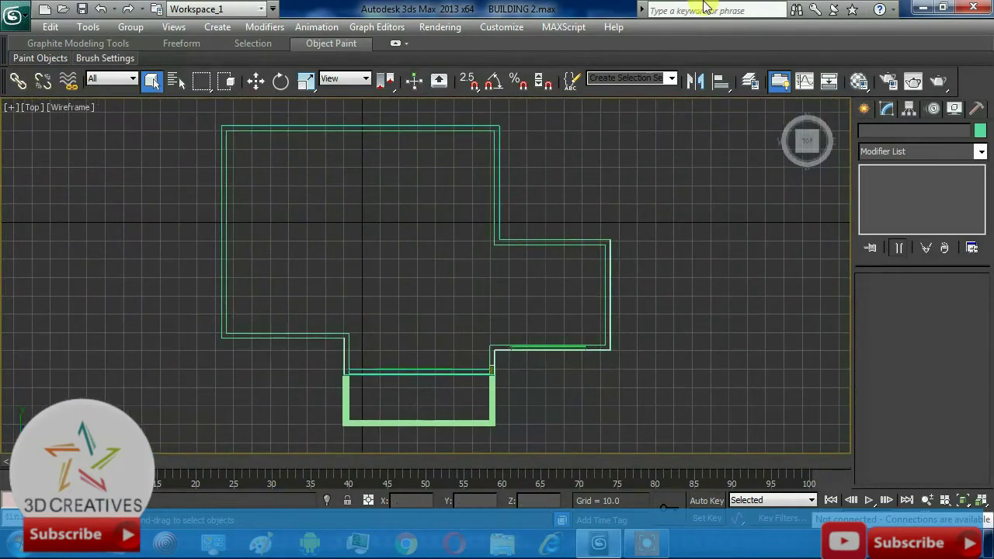
left_click(863, 109)
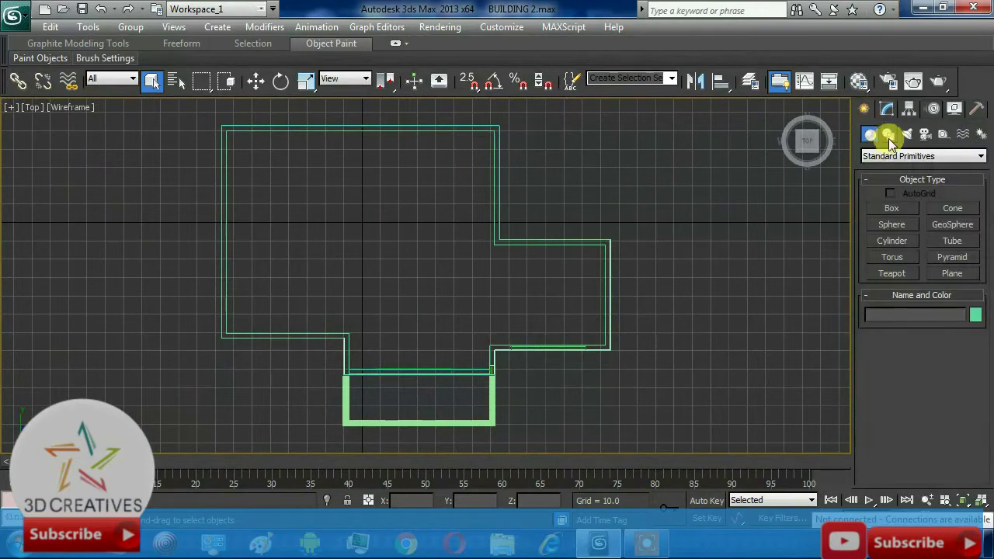
left_click(889, 136)
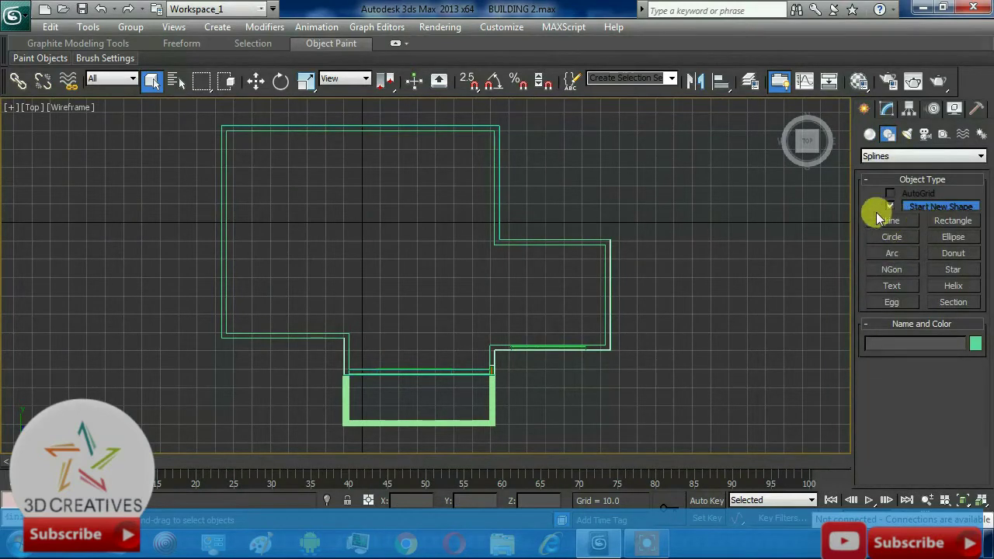
left_click(902, 219)
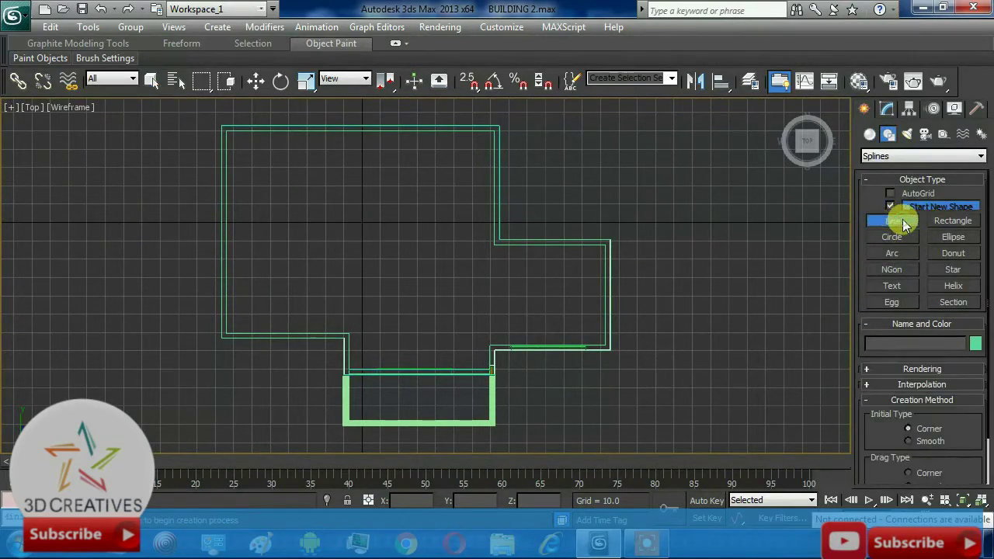
left_click(469, 81)
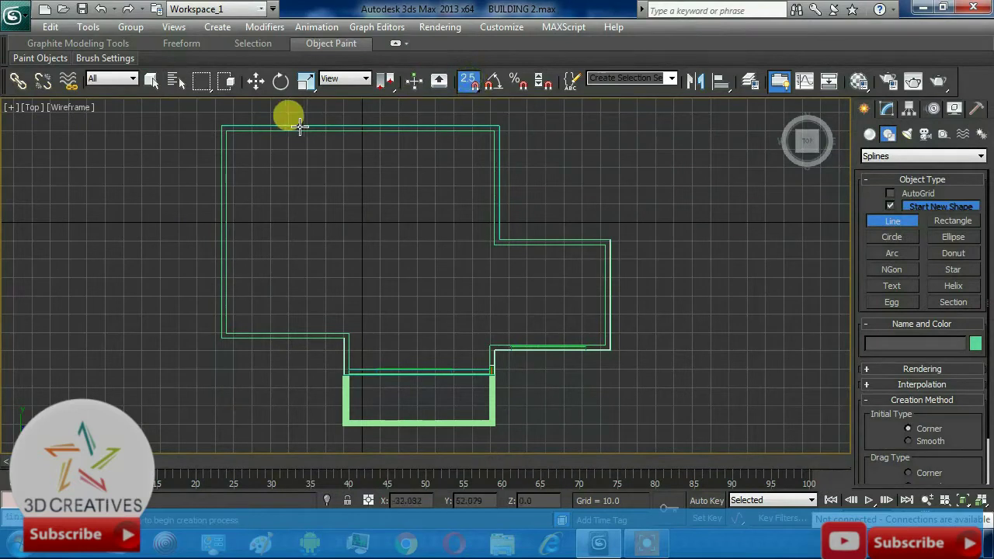
Trace the footprint corners, including the right wing and balcony bump, and close the spline.
left_click(221, 126)
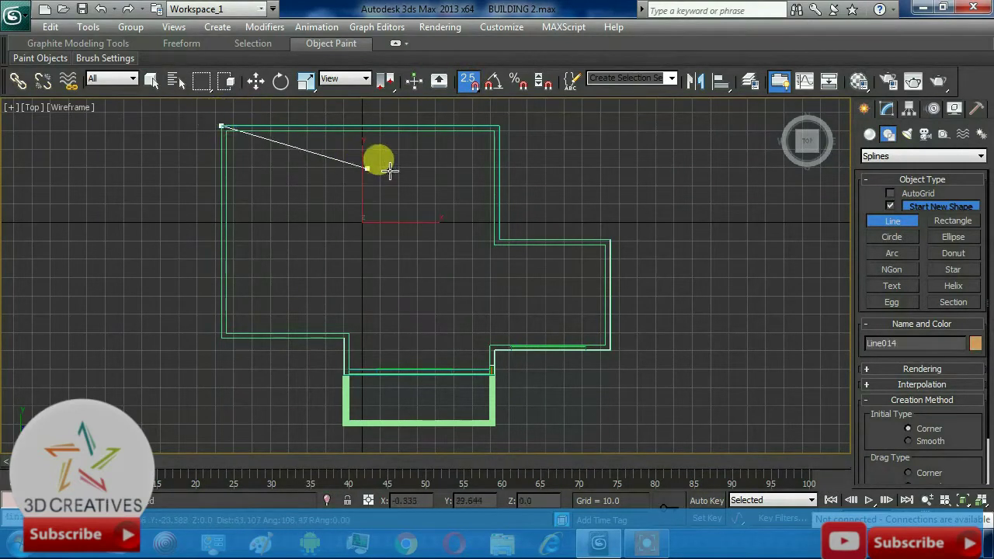
left_click(498, 125)
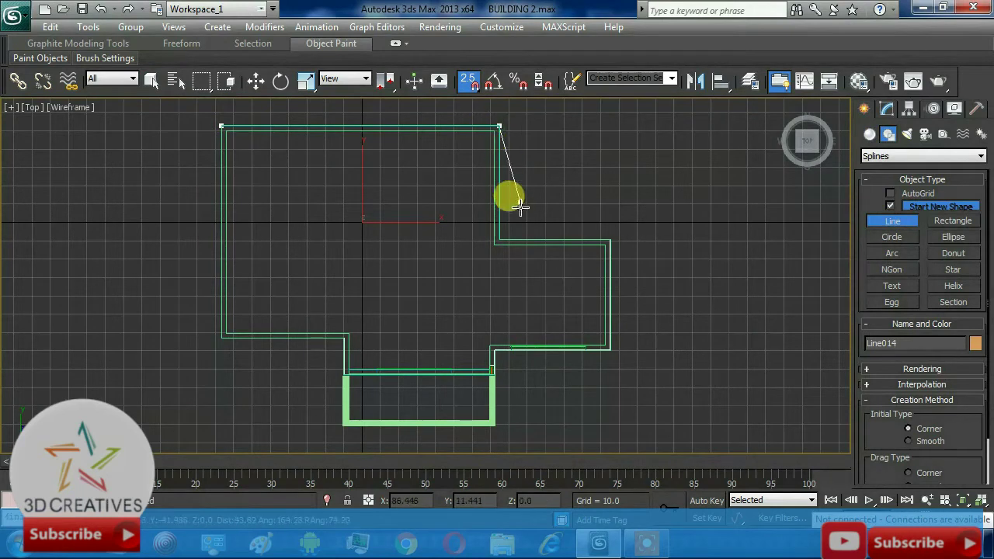
left_click(498, 238)
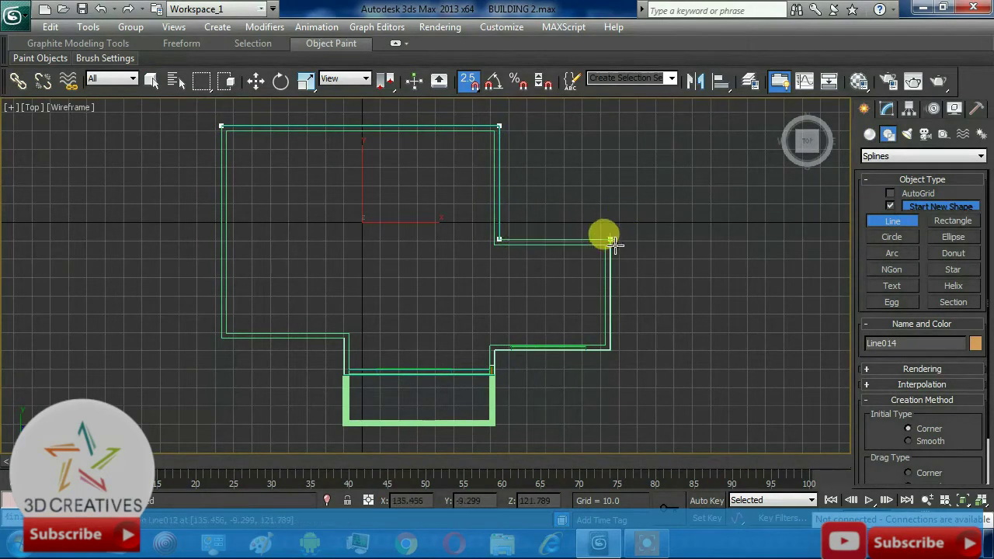
left_click(609, 240)
left_click(610, 349)
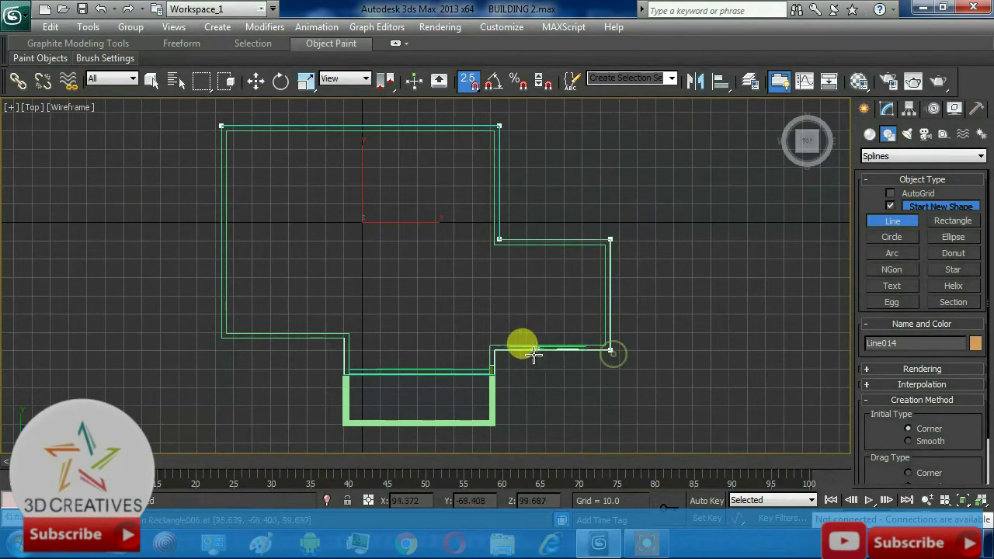
left_click(494, 350)
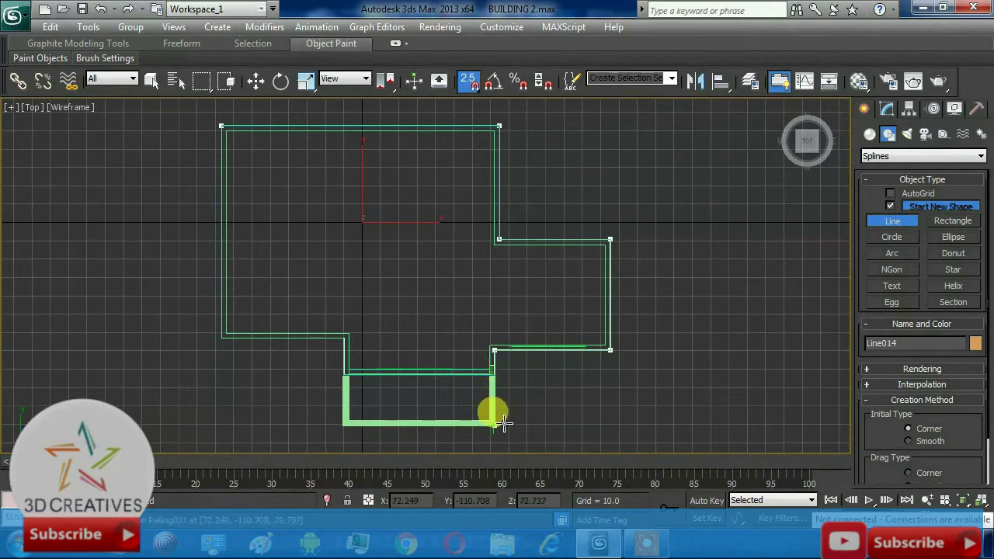
left_click(495, 423)
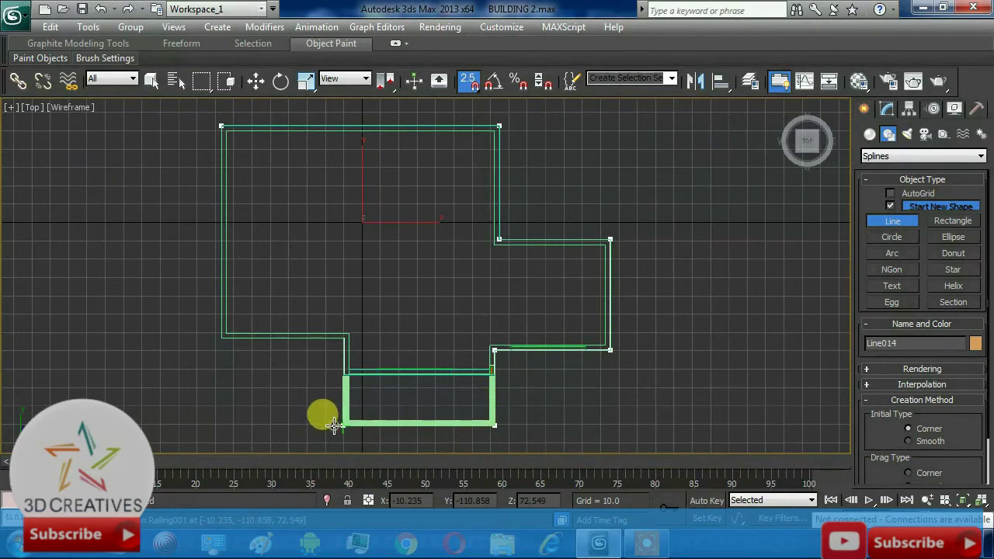
left_click(342, 424)
left_click(345, 337)
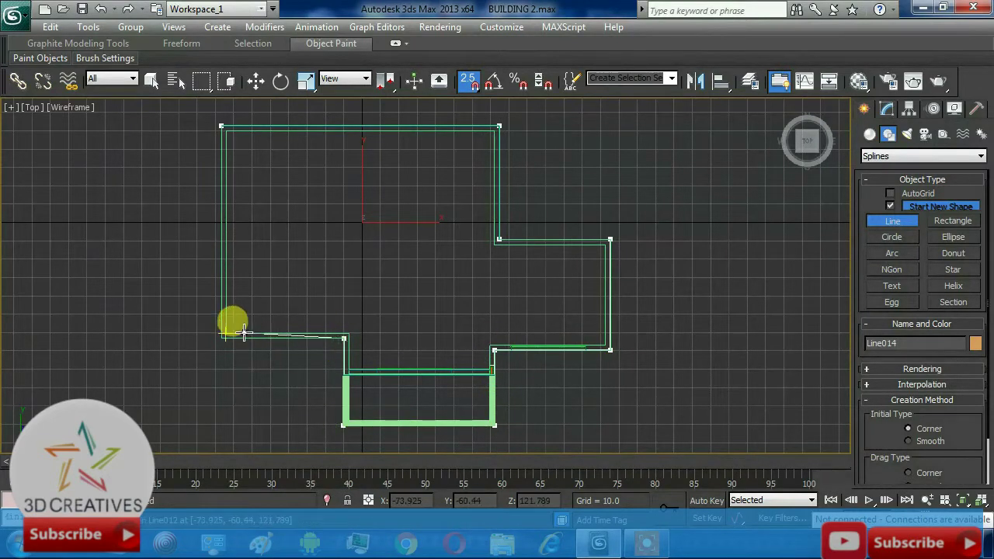
left_click(221, 338)
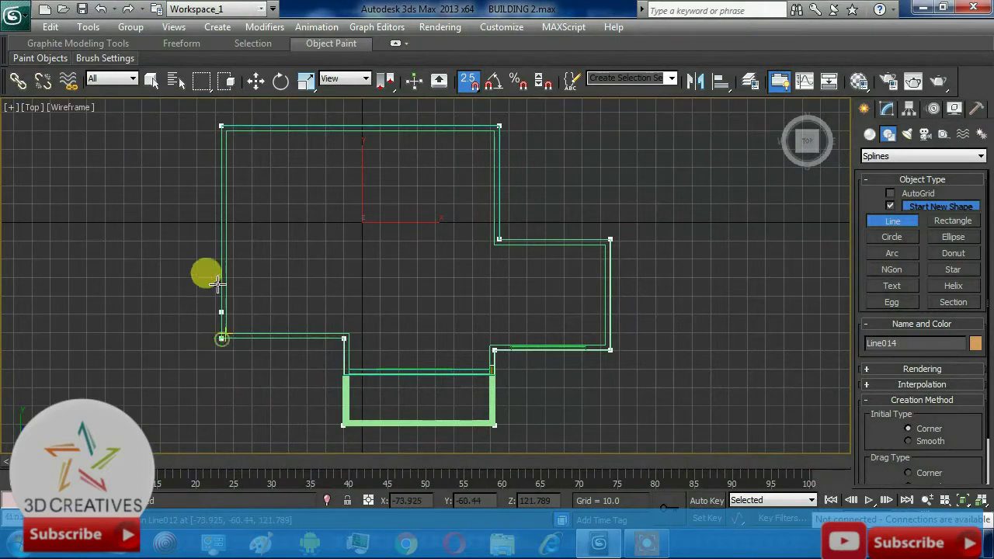
left_click(221, 126)
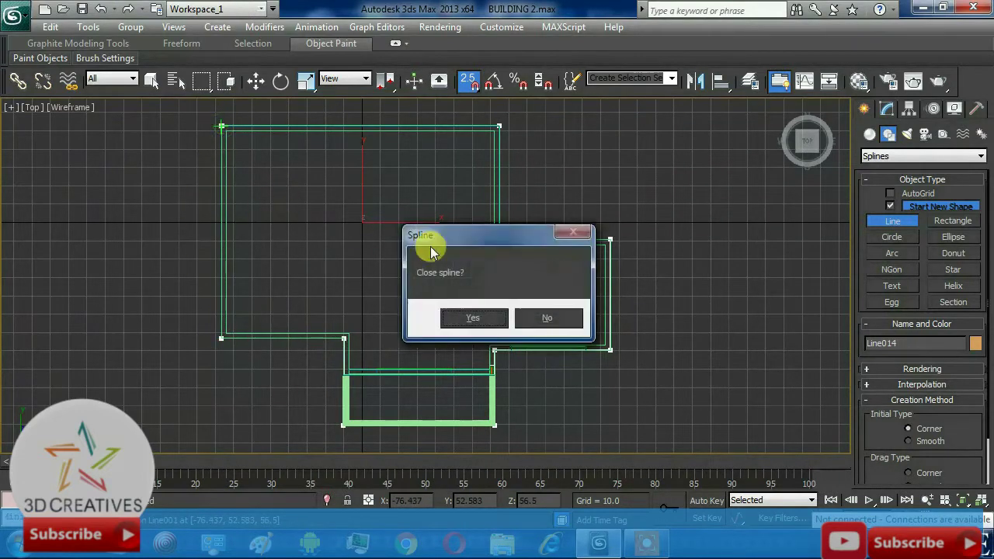
left_click(482, 318)
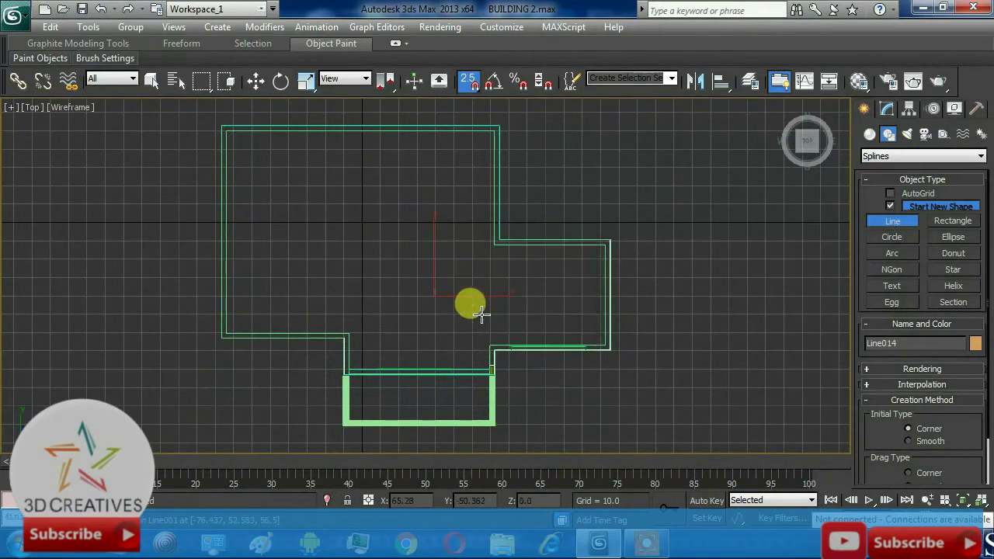
With snaps off, move the outline up along Z to 57.08, just under the balcony.
left_click(887, 109)
key("alt+w")
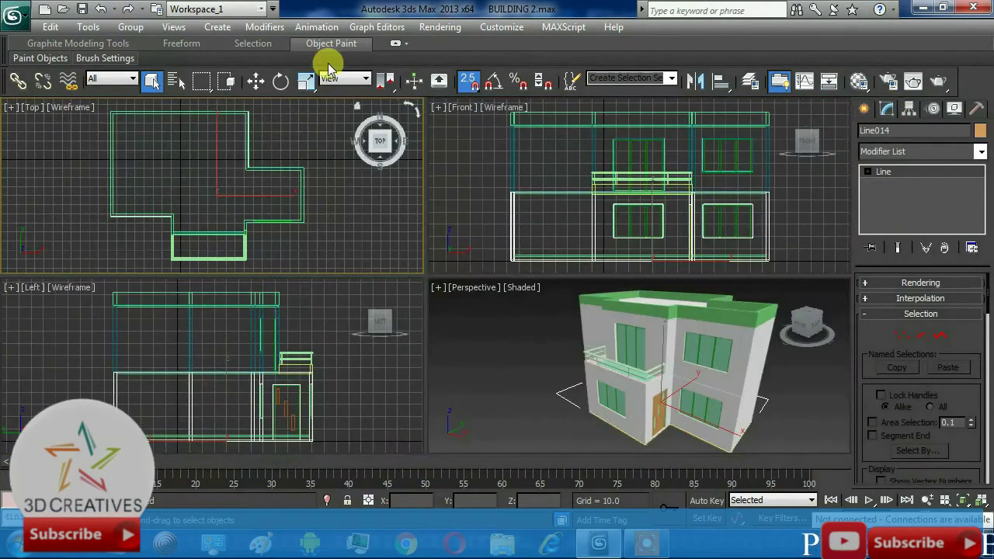
left_click(257, 83)
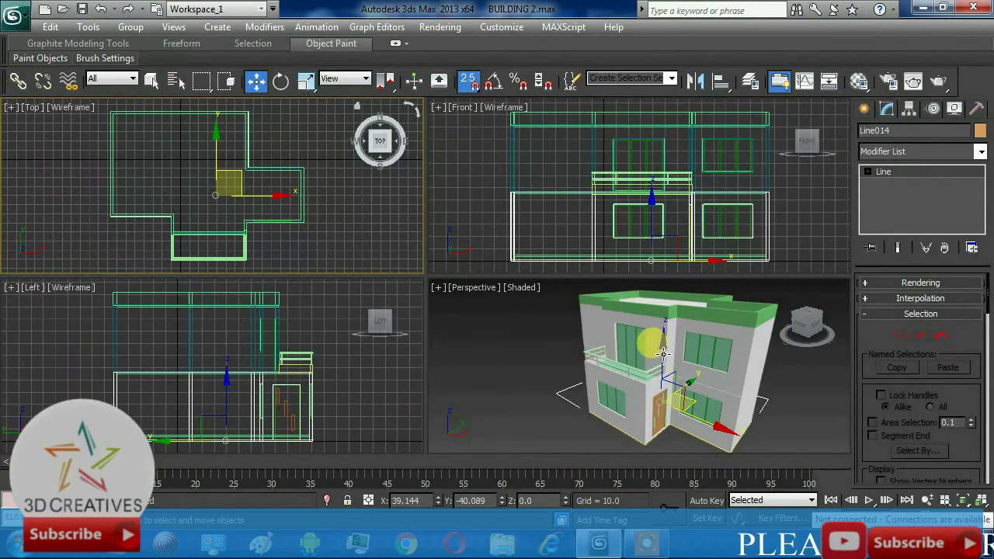
right_click(658, 353)
key("alt+w")
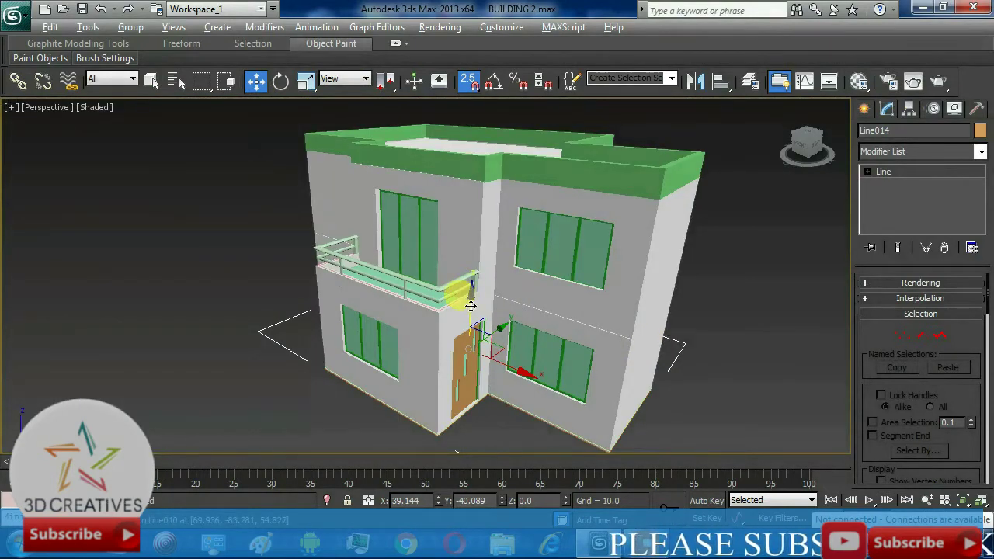
left_click_drag(470, 306, 470, 287)
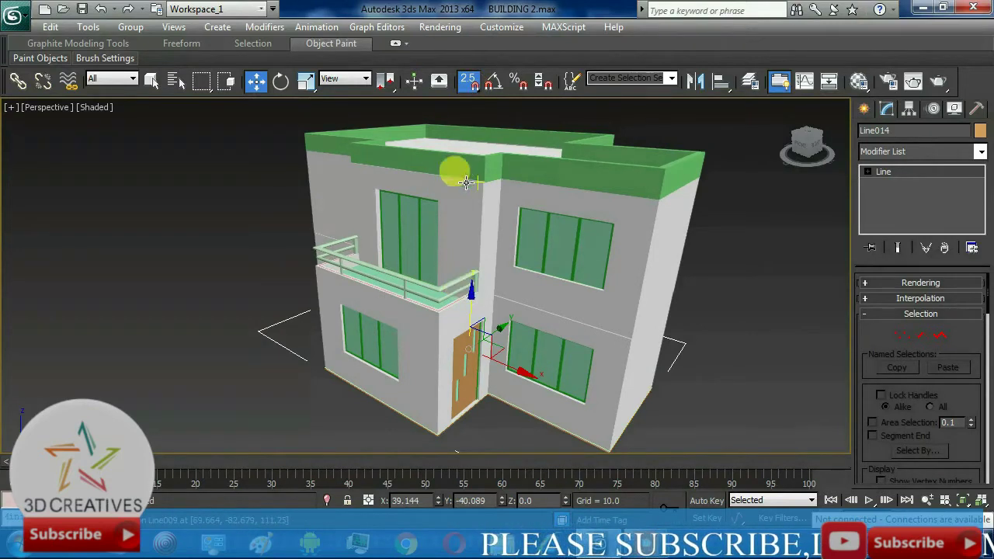
left_click(468, 81)
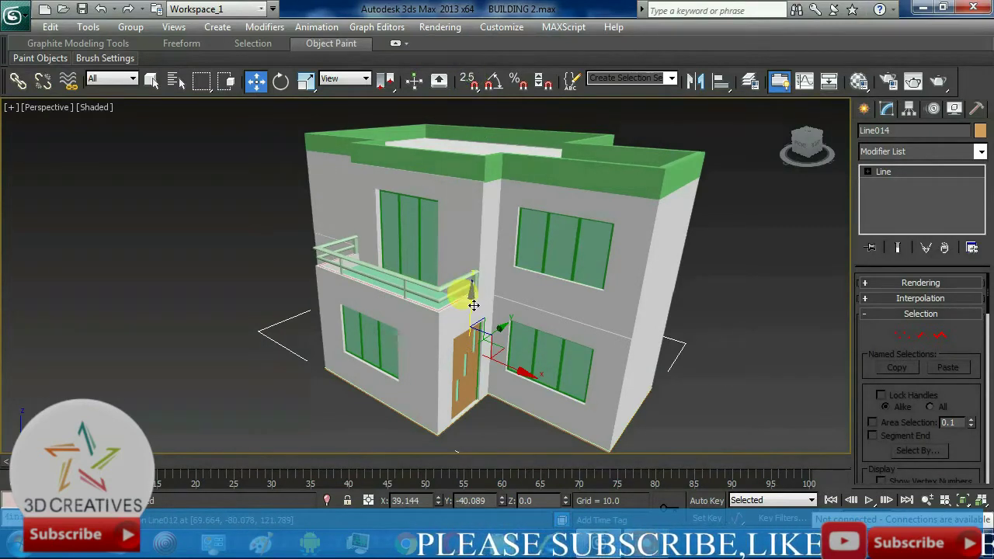
left_click_drag(470, 301, 489, 220)
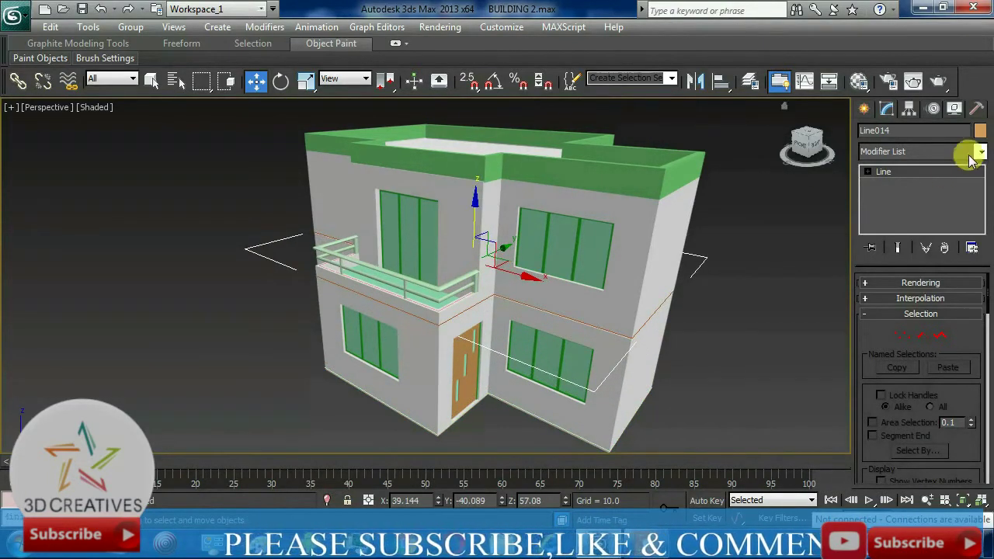
Check the line's Spline level and Outline field without changes, then return to shape creation.
left_click(868, 172)
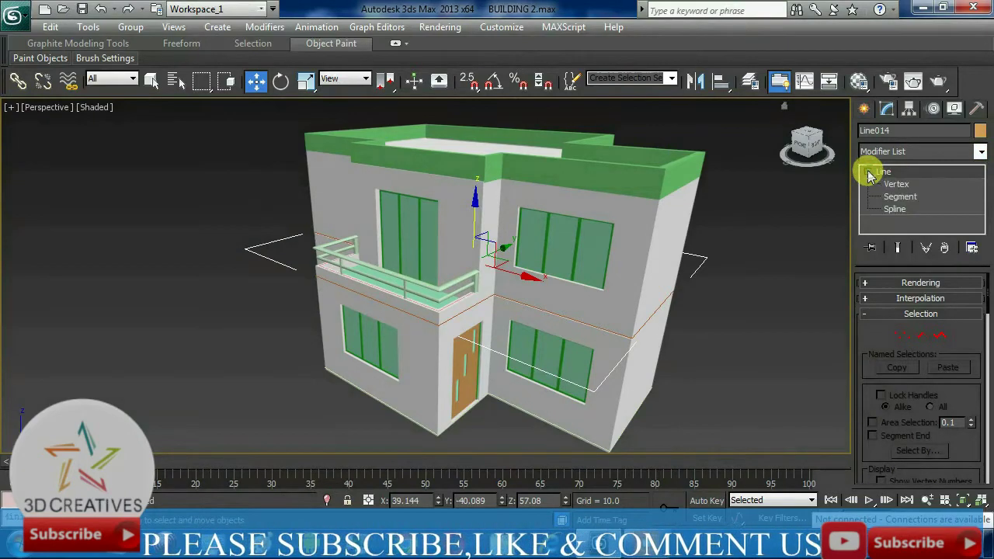
left_click(896, 209)
key("alt+w")
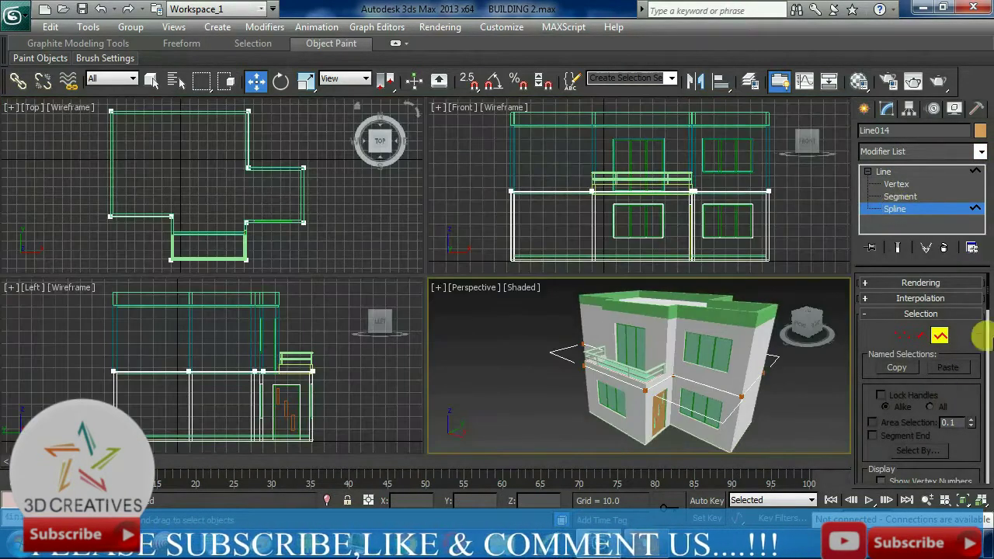
left_click_drag(989, 299, 982, 403)
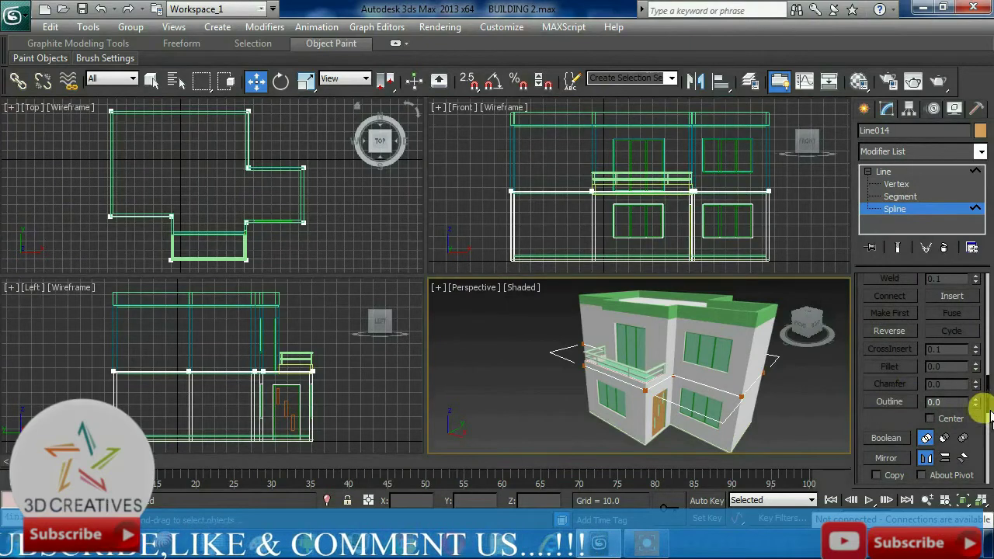
left_click_drag(985, 397, 983, 404)
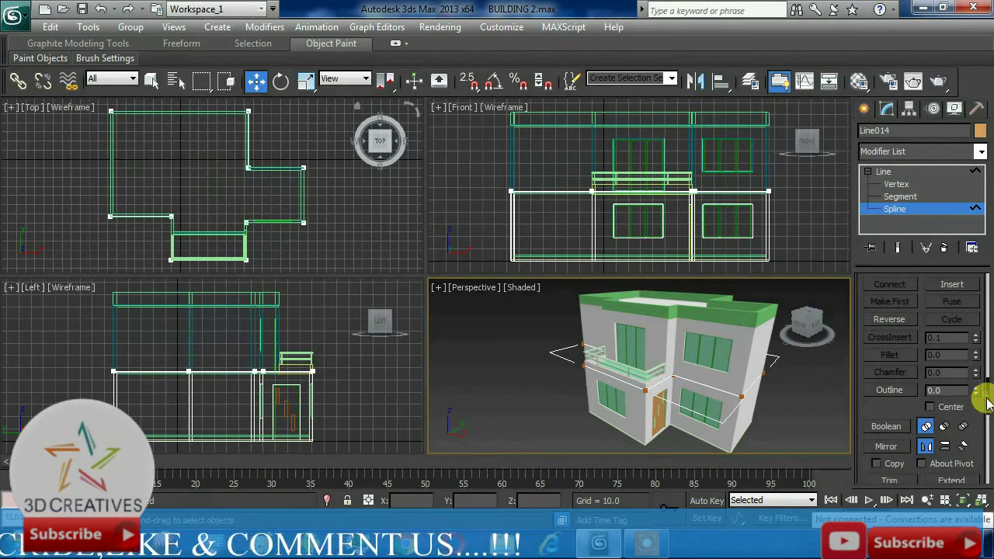
left_click(891, 172)
left_click(863, 111)
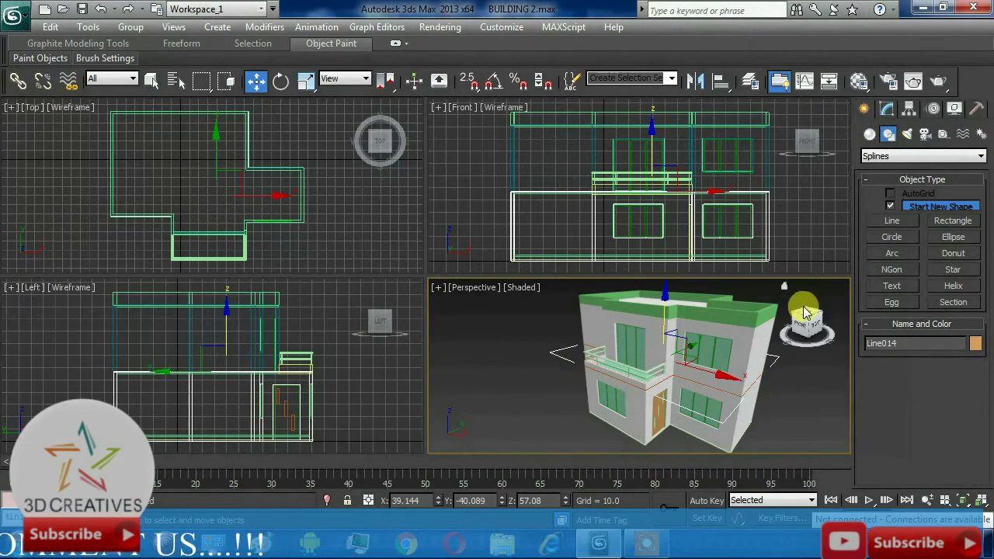
Choose Line and maximize the Front view, framing empty space beside the building.
left_click(892, 222)
middle_click_drag(782, 206, 694, 206)
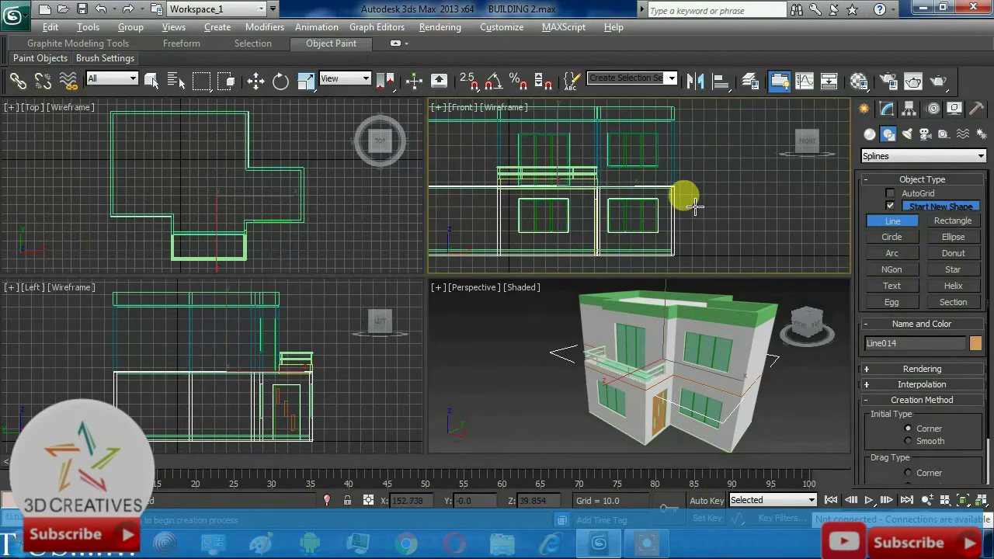
key("alt+w")
middle_click_drag(723, 261, 647, 288)
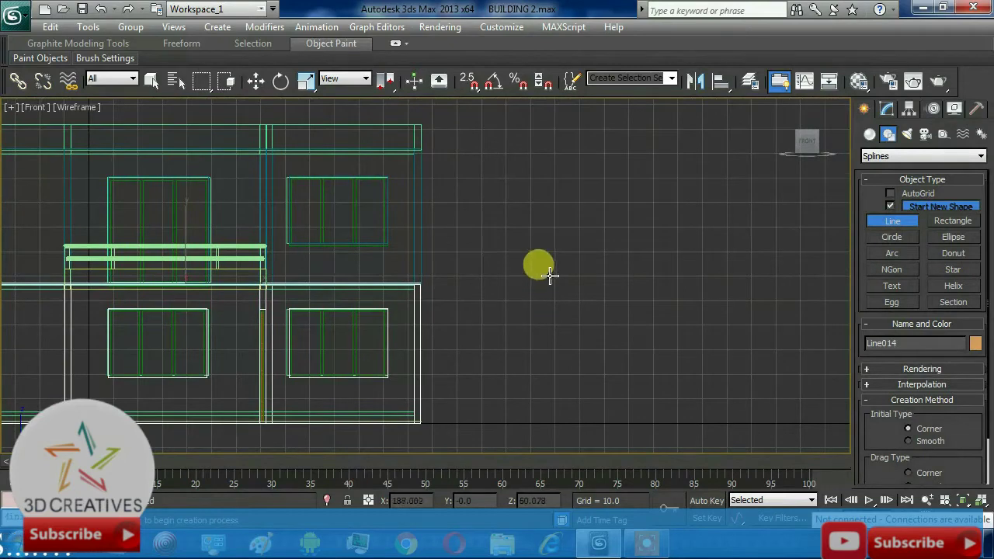
scroll(521, 277, "up", 3)
scroll(566, 310, "up", 2)
scroll(524, 277, "up", 2)
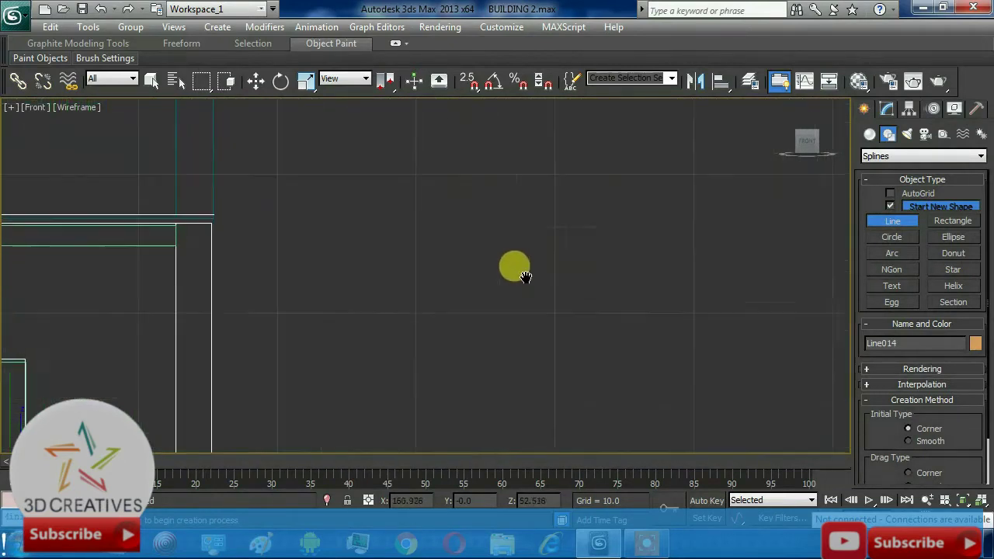
scroll(525, 277, "down", 1)
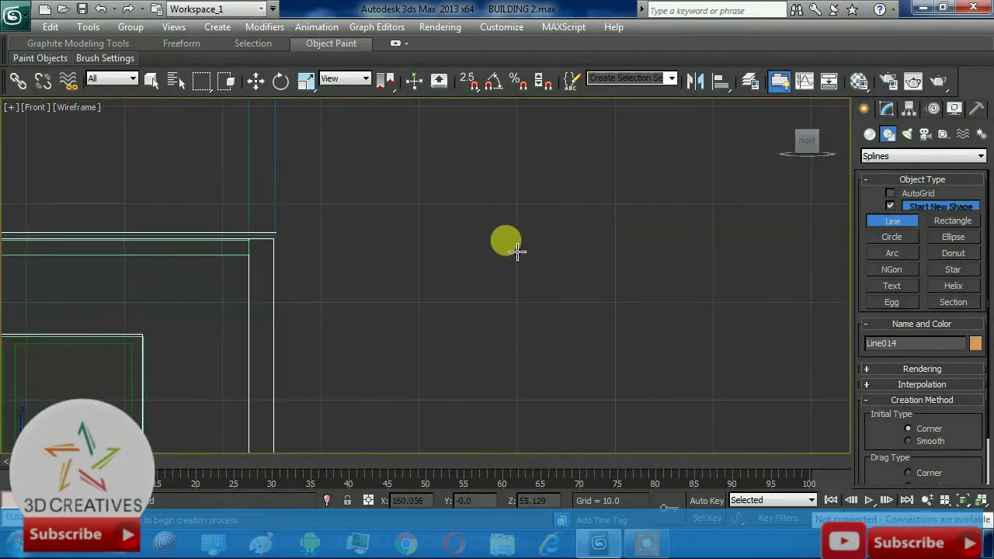
Draw a closed stair-step profile with treads, risers and a flat bottom edge.
left_click(517, 251)
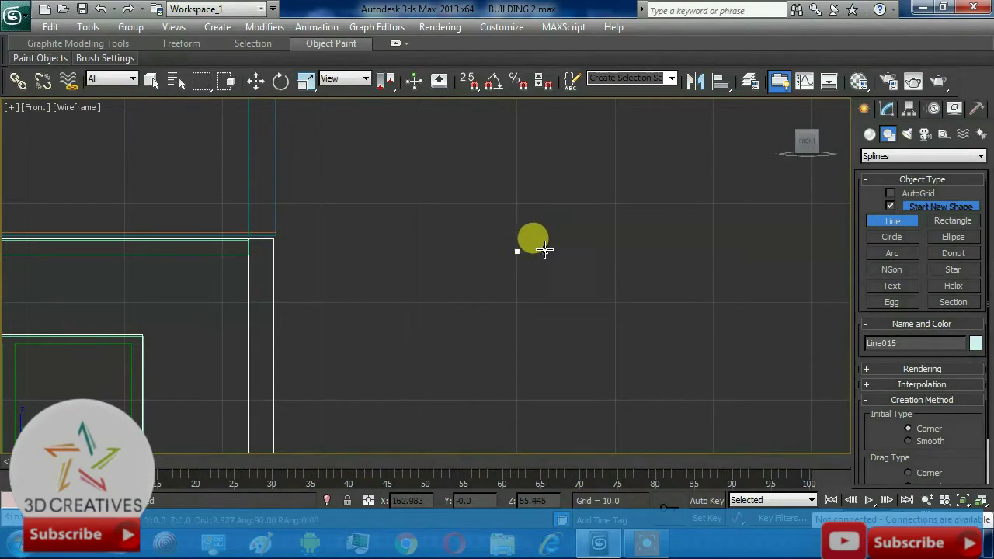
left_click(538, 251)
left_click(539, 270)
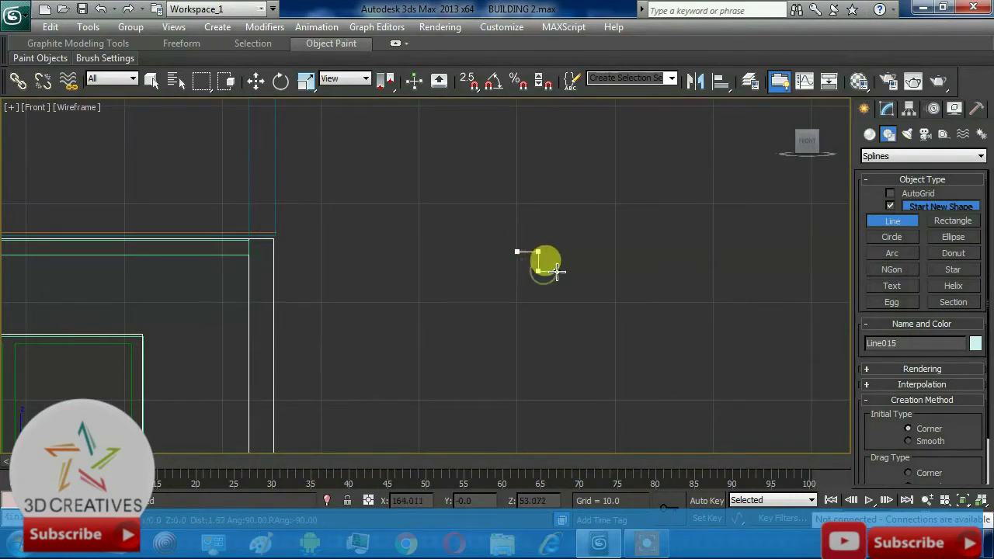
left_click(562, 271)
left_click(562, 291)
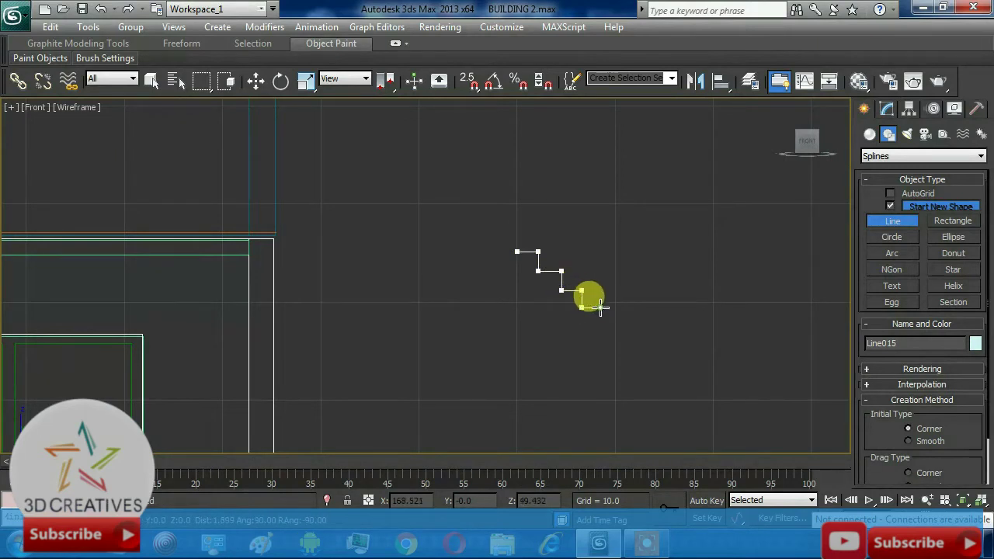
left_click(599, 308)
left_click(600, 329)
left_click(515, 329)
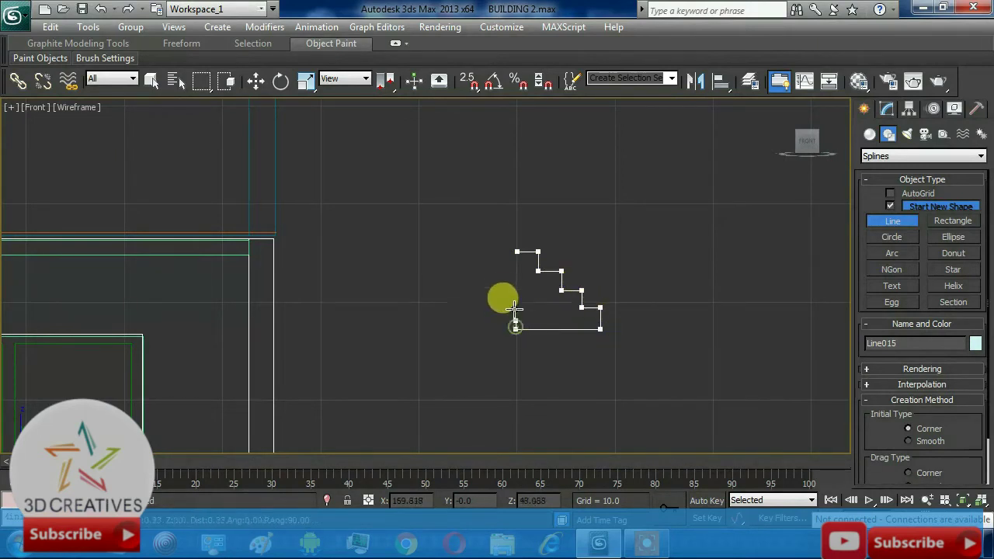
left_click(518, 254)
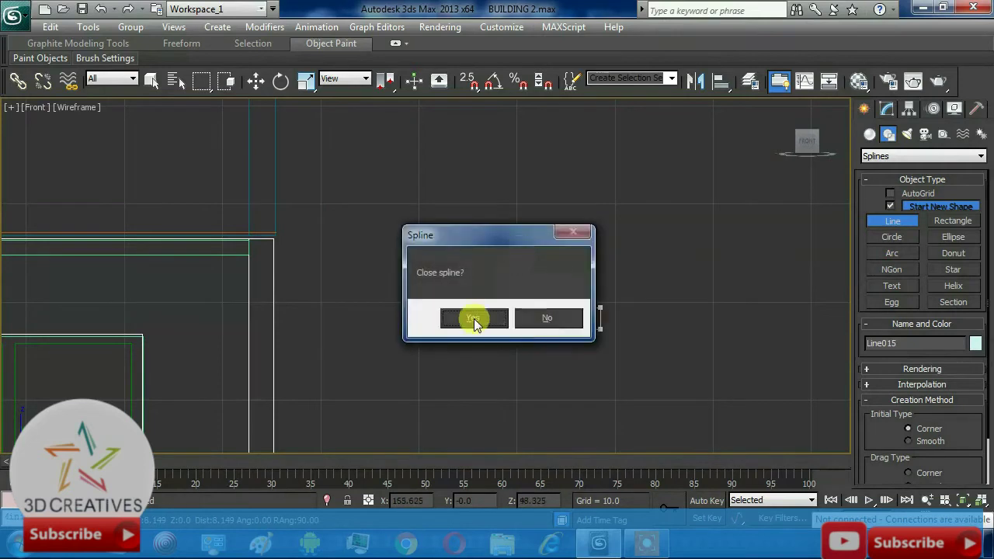
left_click(472, 317)
Adjust the profile's bottom-left and top-left corner vertices at Vertex sub-object level.
left_click(886, 109)
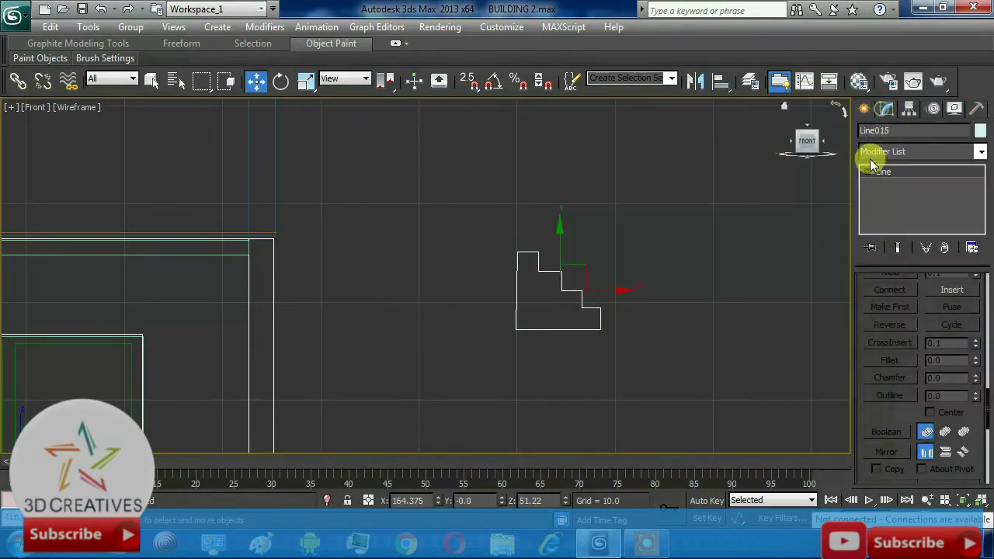
left_click(867, 171)
left_click(896, 184)
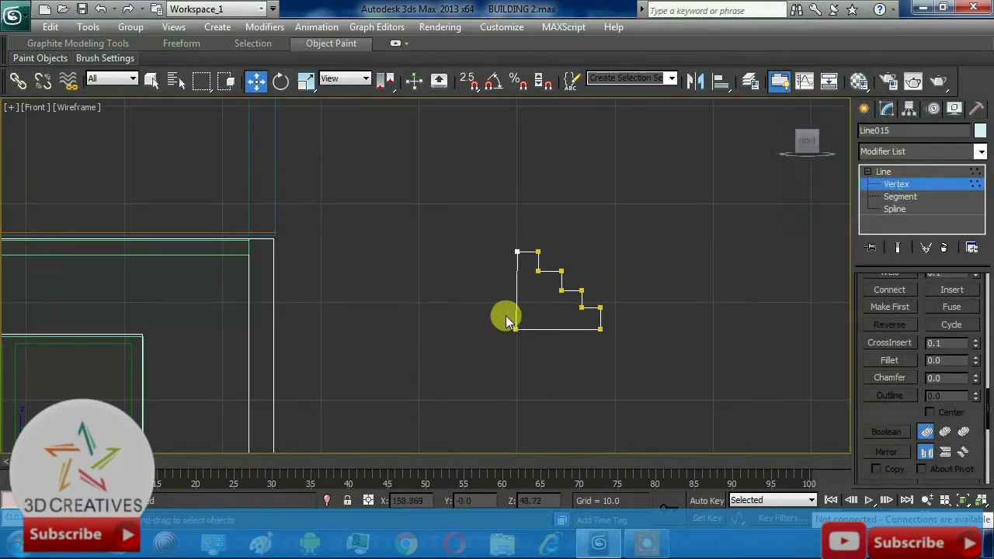
left_click_drag(517, 329, 570, 339)
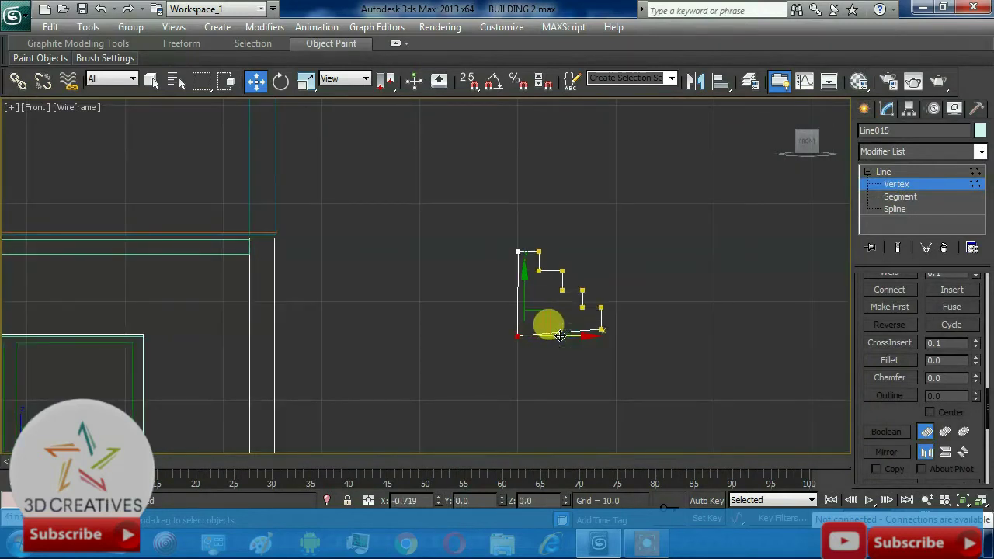
scroll(553, 318, "up", 2)
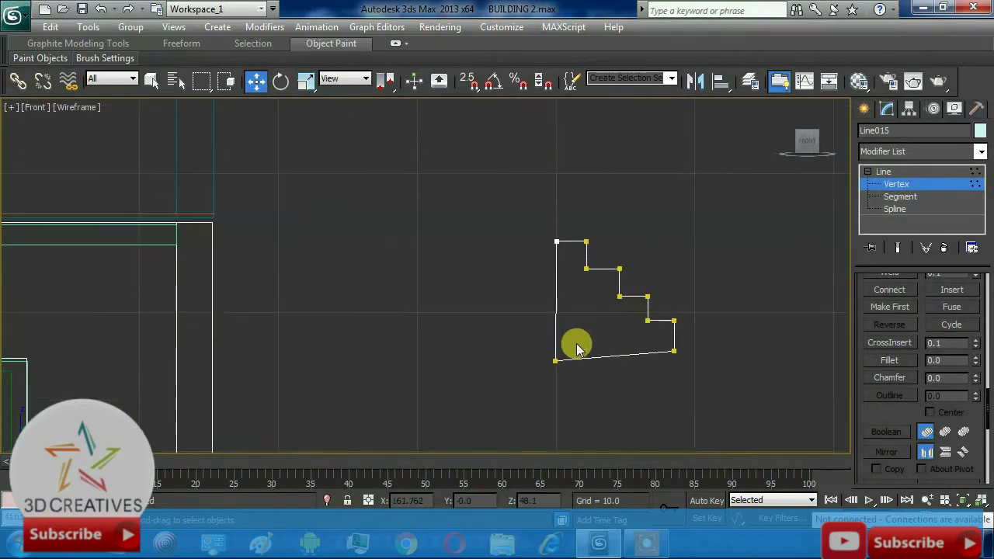
left_click(557, 359)
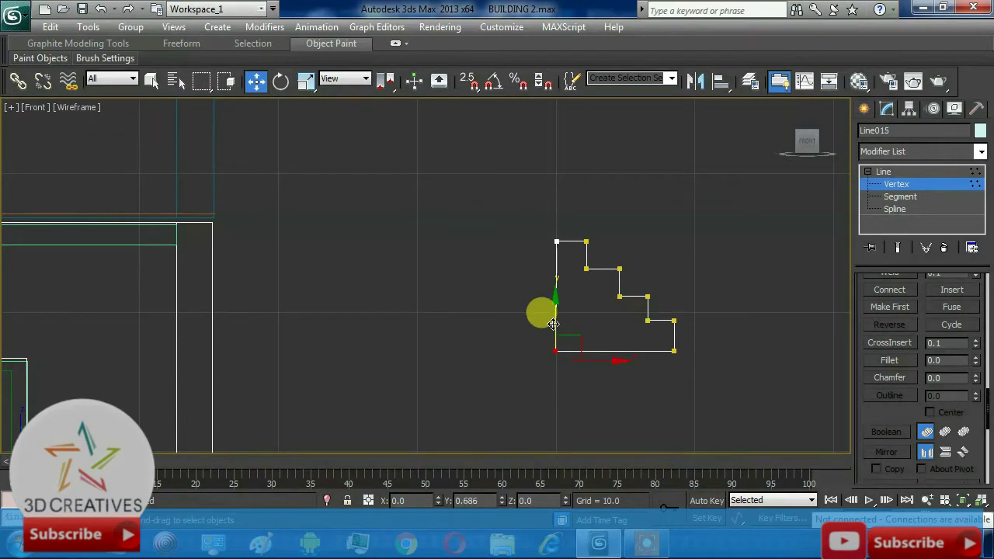
left_click(583, 292)
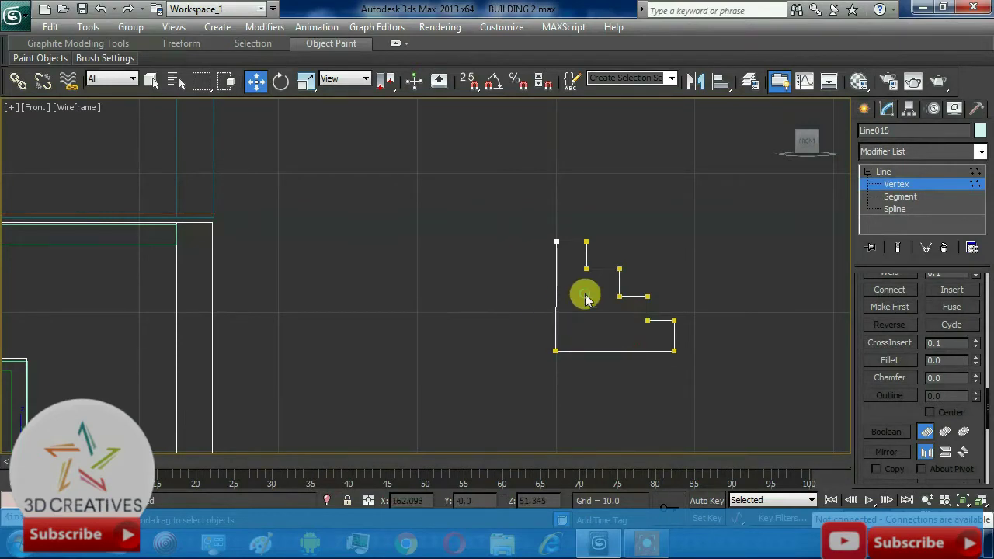
left_click(555, 243)
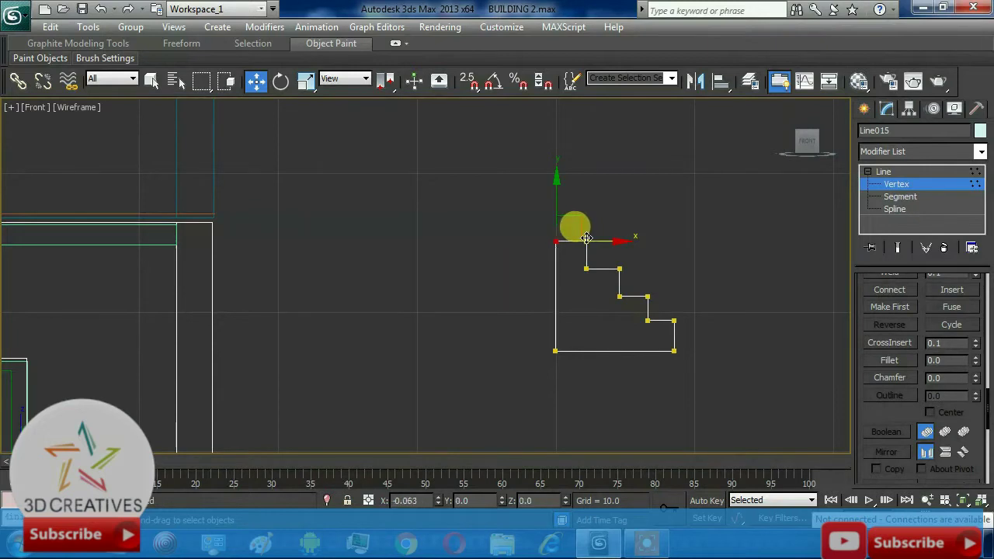
left_click(665, 242)
Pan the Front view to show the building beside Line015, and exit Vertex level.
scroll(670, 254, "down", 5)
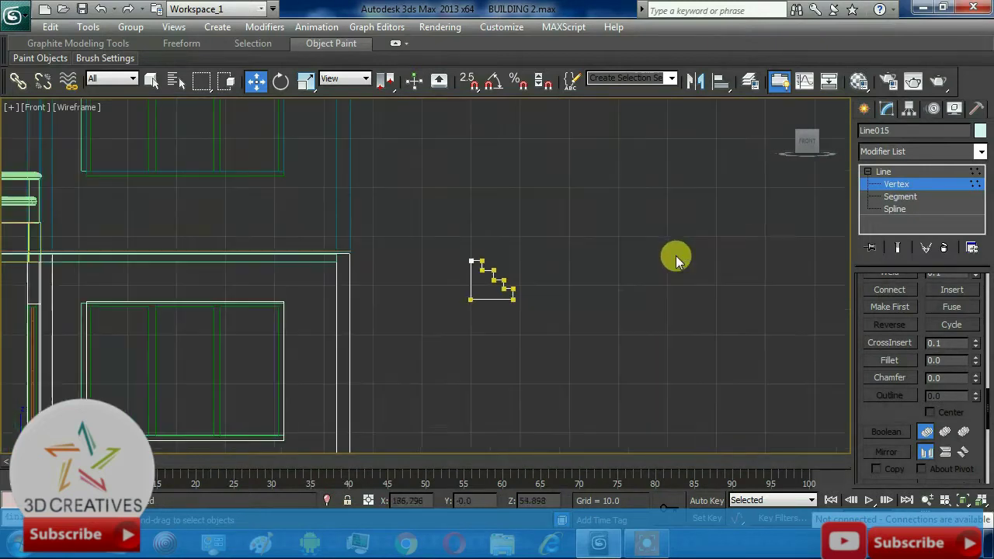
scroll(543, 280, "up", 4)
scroll(605, 281, "up", 3)
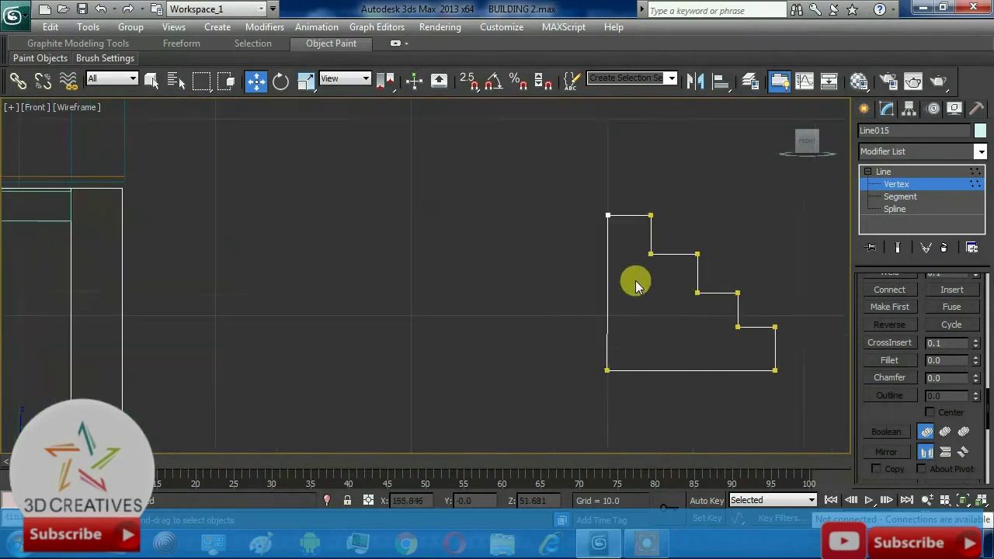
scroll(683, 249, "up", 2)
scroll(554, 207, "down", 3)
scroll(541, 237, "down", 2)
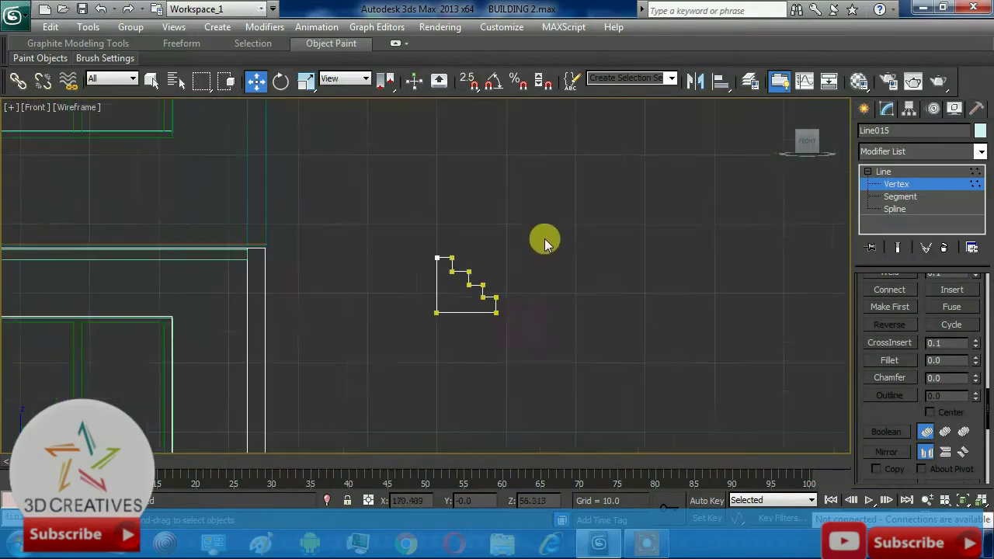
scroll(544, 244, "down", 1)
scroll(546, 244, "down", 2)
middle_click_drag(536, 235, 696, 229)
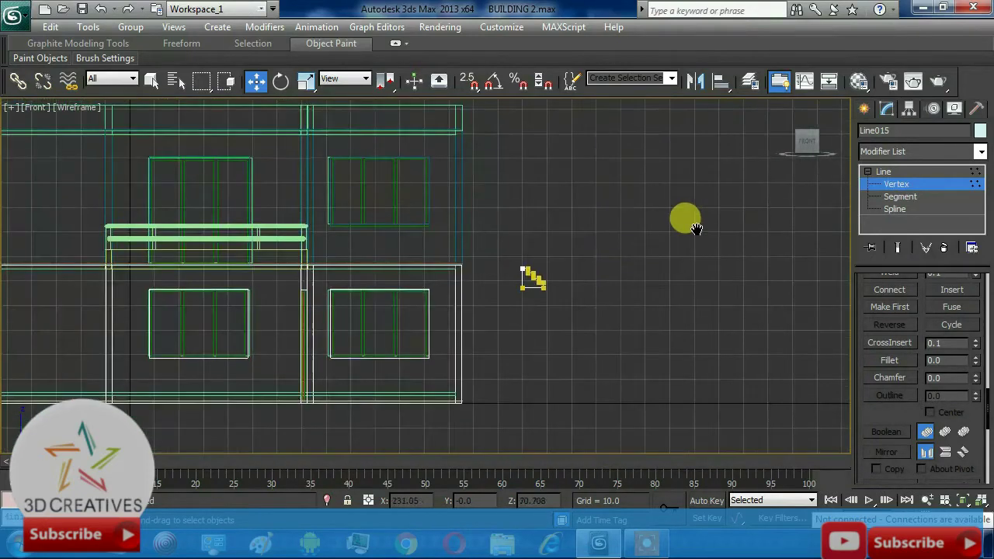
scroll(595, 253, "up", 1)
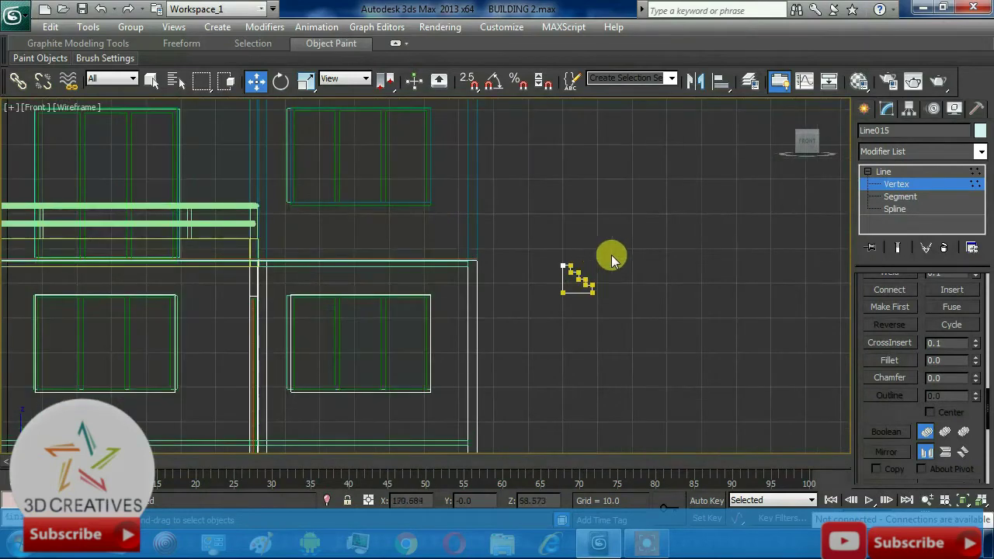
left_click(892, 172)
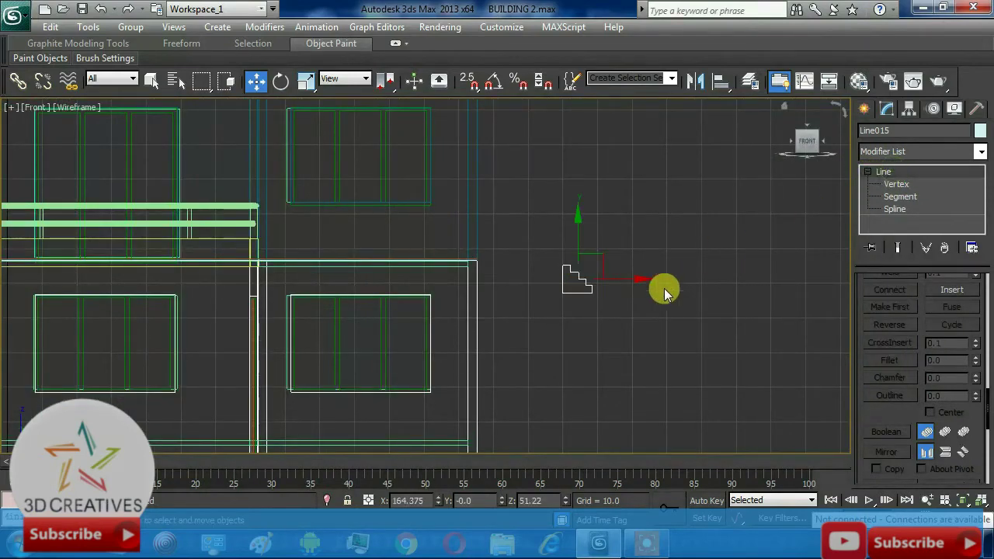
Select Line014 in the maximized Perspective view and raise it about 5.4 units along Z.
key("alt+w")
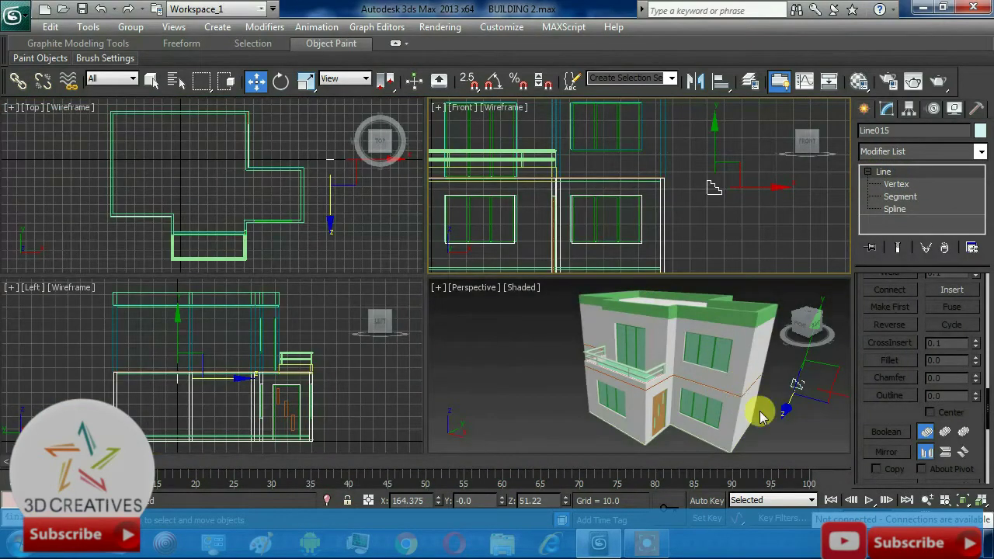
key("alt+w")
middle_click_drag(750, 388, 643, 350)
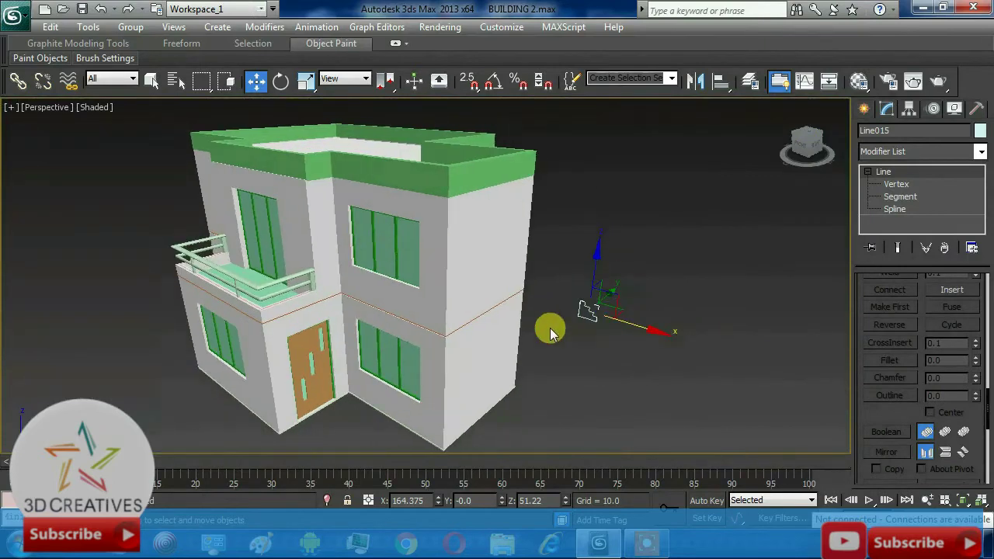
left_click(864, 109)
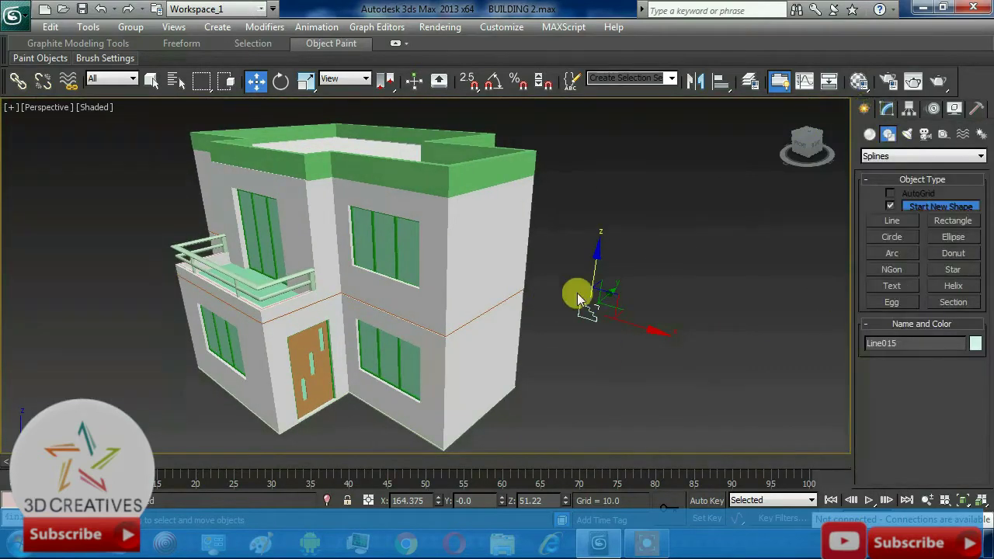
mouse_move(578, 299)
middle_mouse_down()
mouse_move(683, 284)
mouse_move(617, 328)
middle_mouse_up()
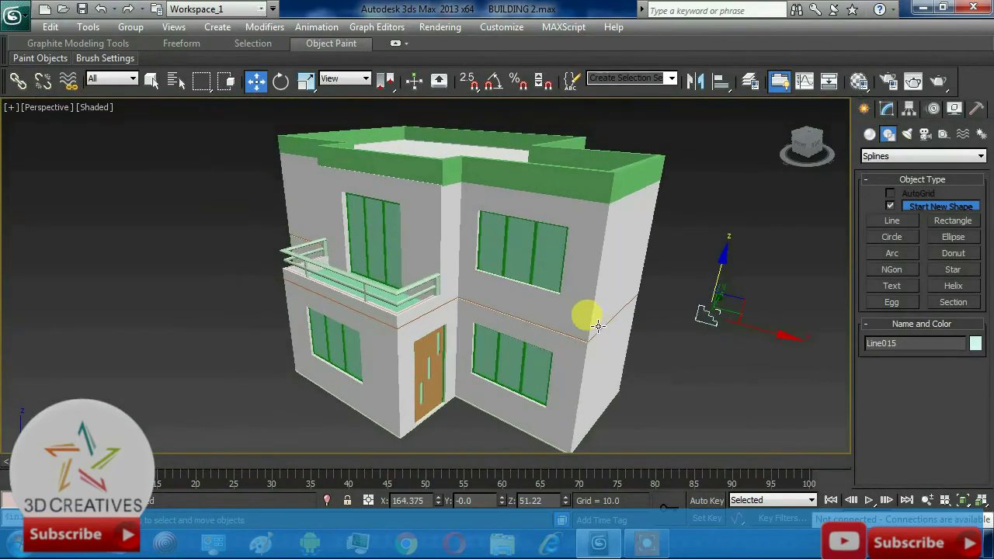
left_click(601, 327)
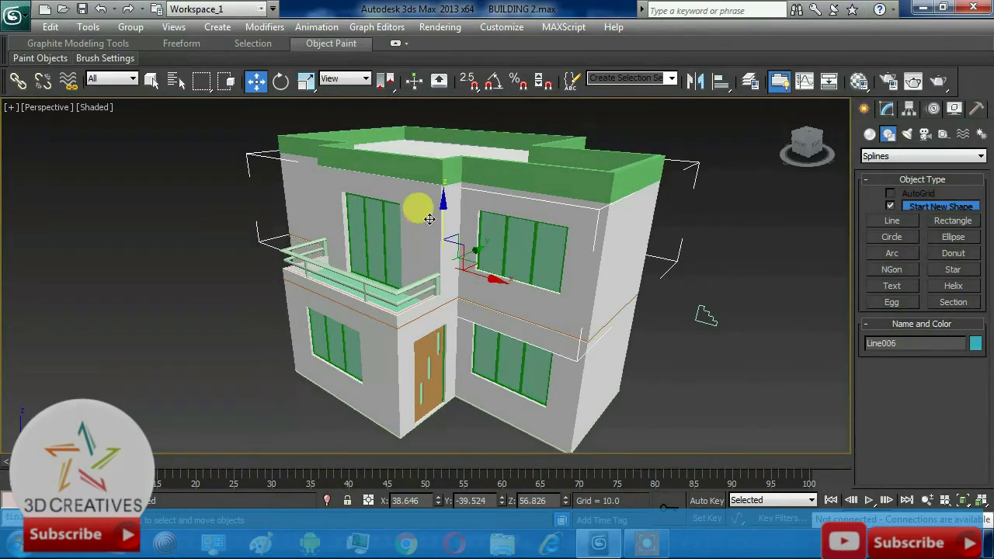
left_click(505, 314)
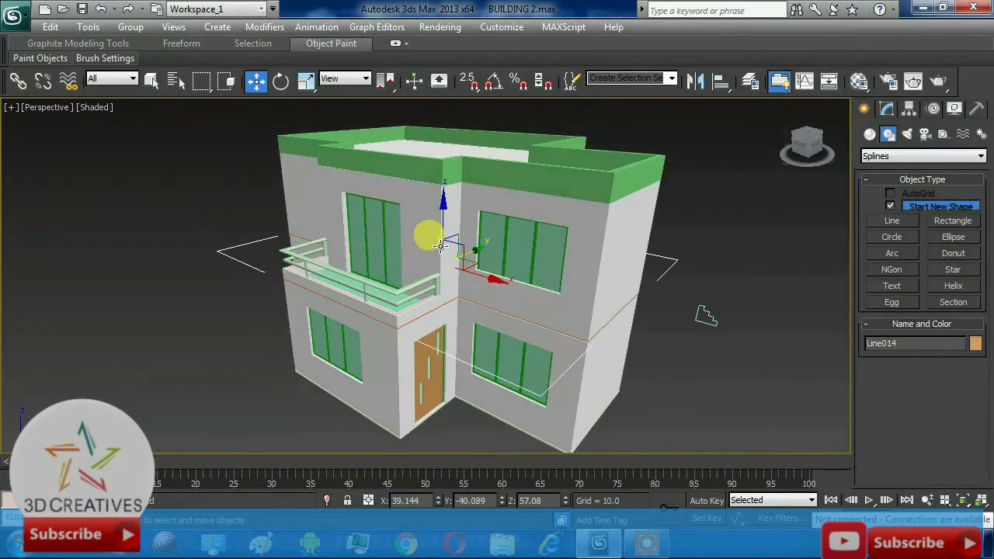
mouse_move(441, 226)
left_mouse_down()
mouse_move(441, 218)
mouse_move(442, 228)
left_mouse_up()
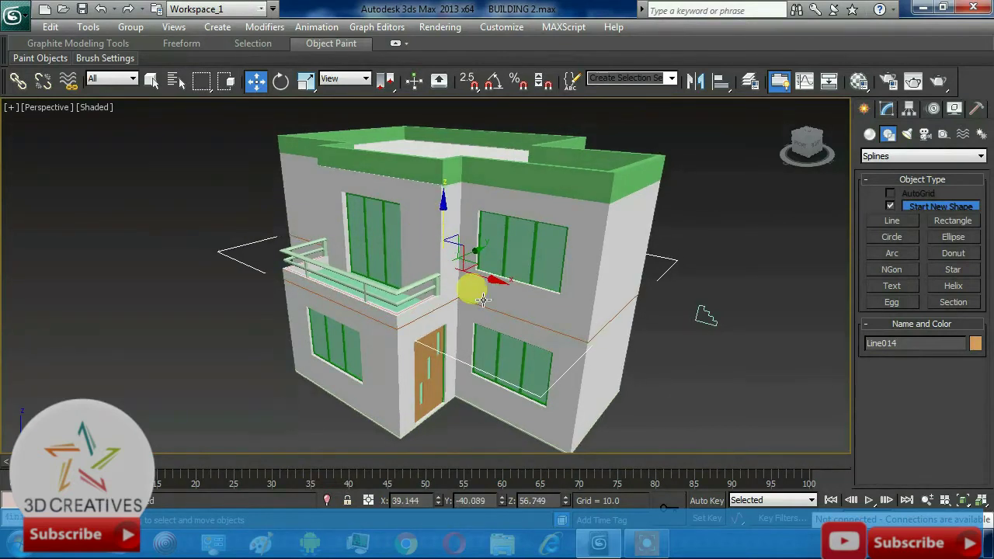
left_click(887, 108)
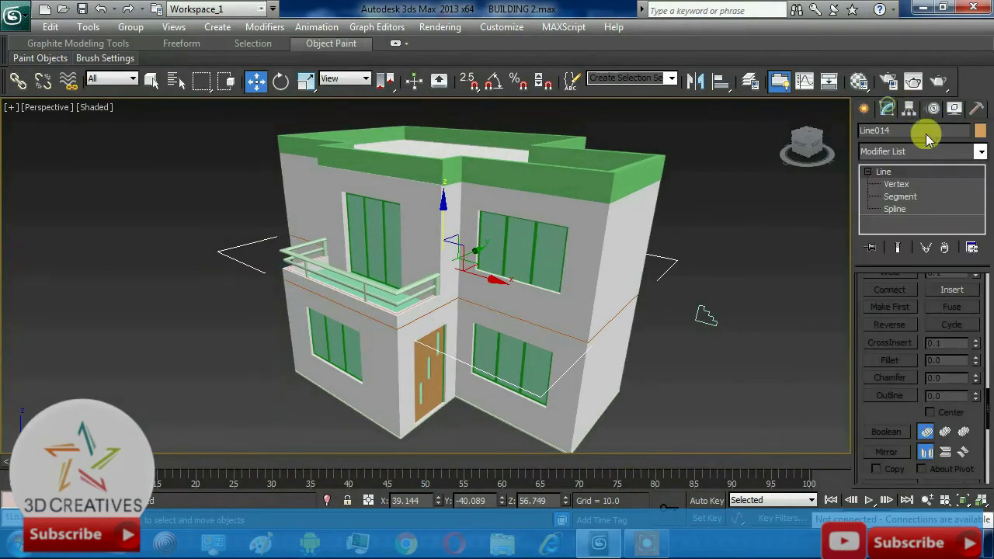
Add a Bevel Profile modifier to Line014 using the stepped Line015 as its profile.
left_click(980, 153)
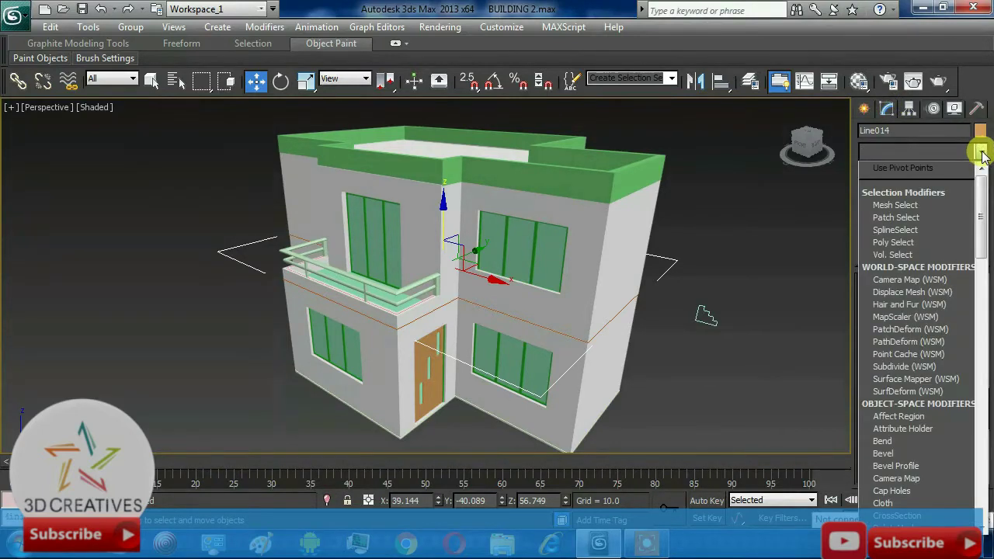
scroll(976, 148, "down", 4)
scroll(932, 202, "down", 4)
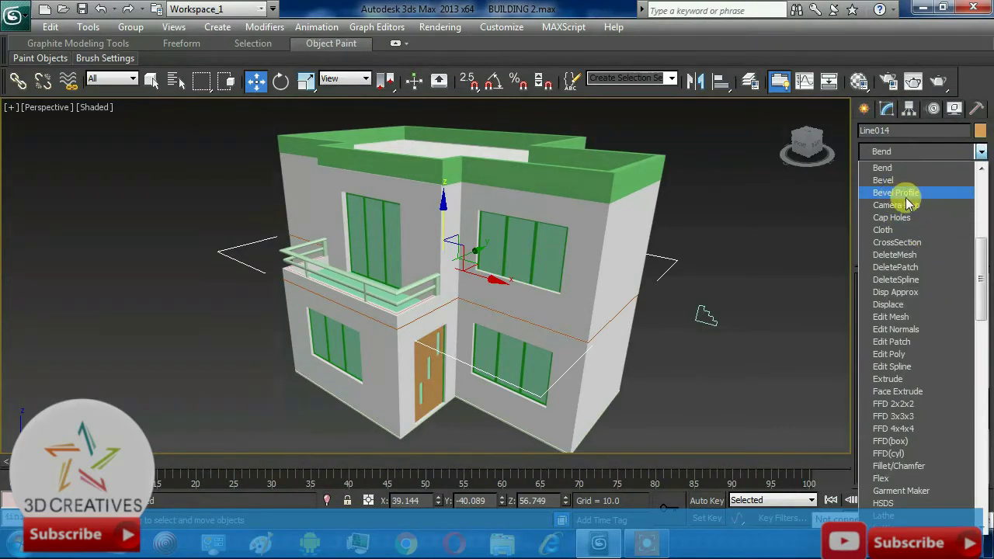
left_click(918, 198)
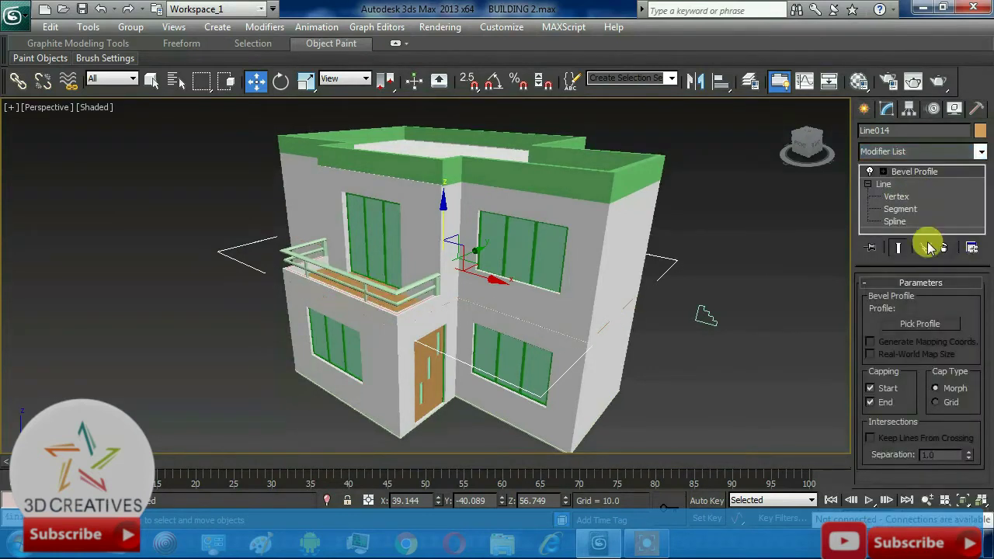
left_click(920, 324)
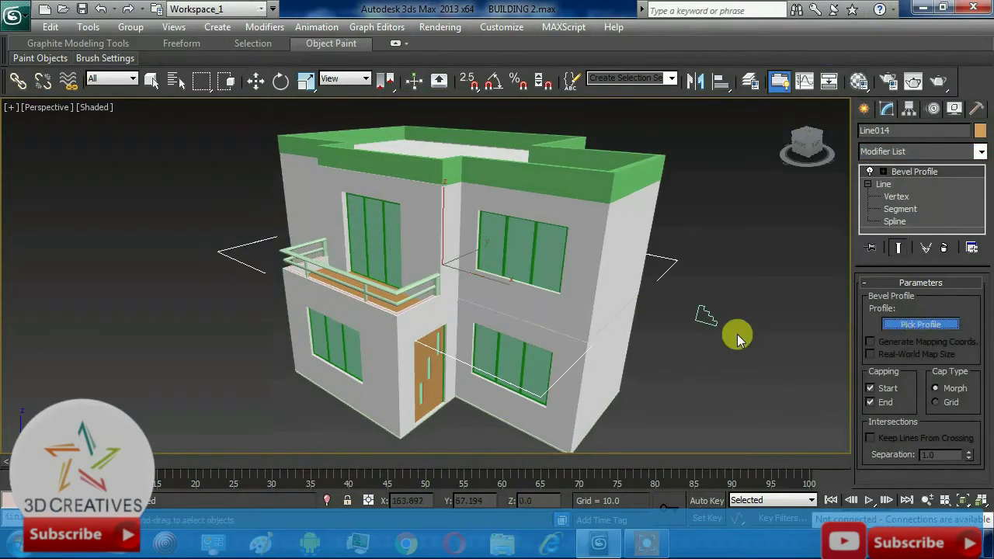
left_click(708, 313)
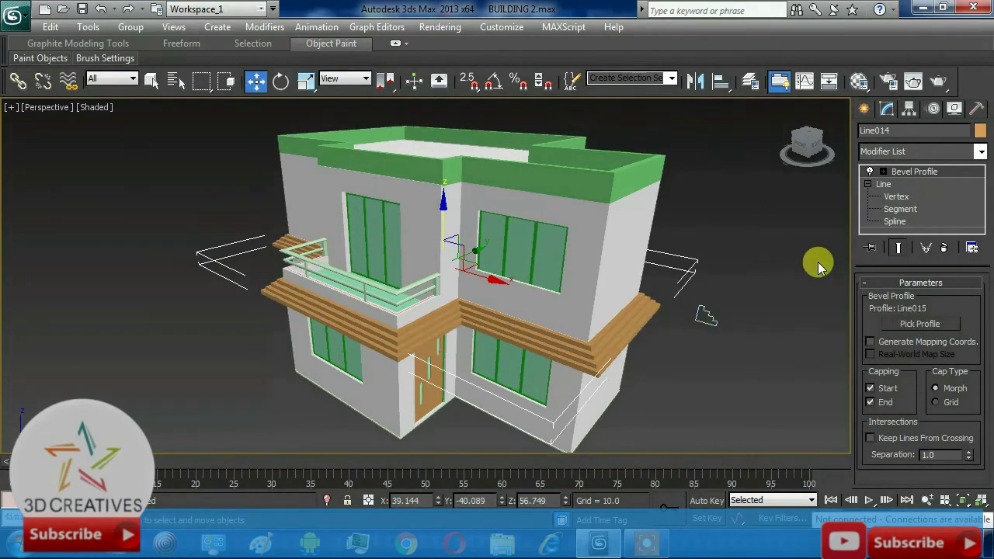
mouse_move(717, 366)
middle_mouse_down("alt")
mouse_move(676, 328)
mouse_move(864, 368)
mouse_move(732, 349)
mouse_move(701, 368)
mouse_move(717, 369)
middle_mouse_up("alt")
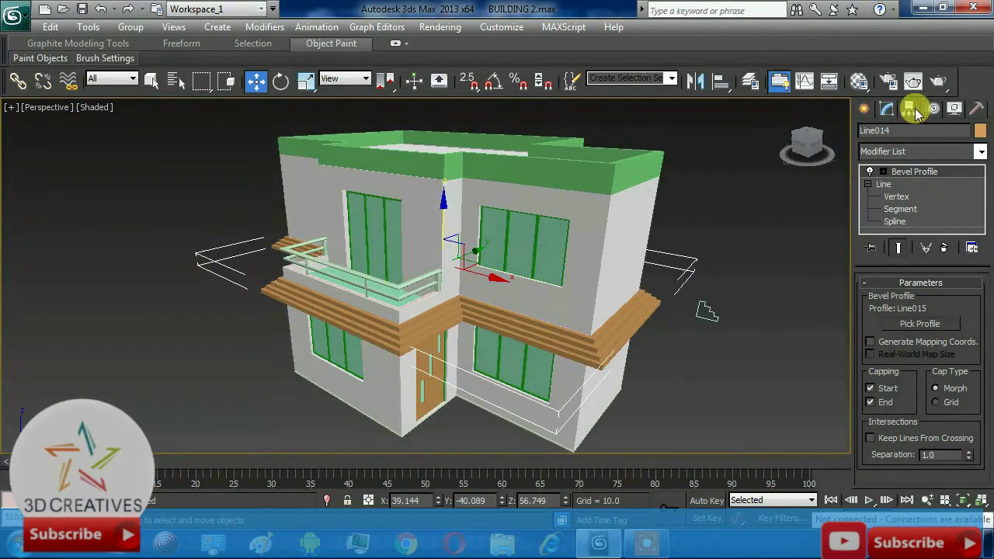
left_click(863, 111)
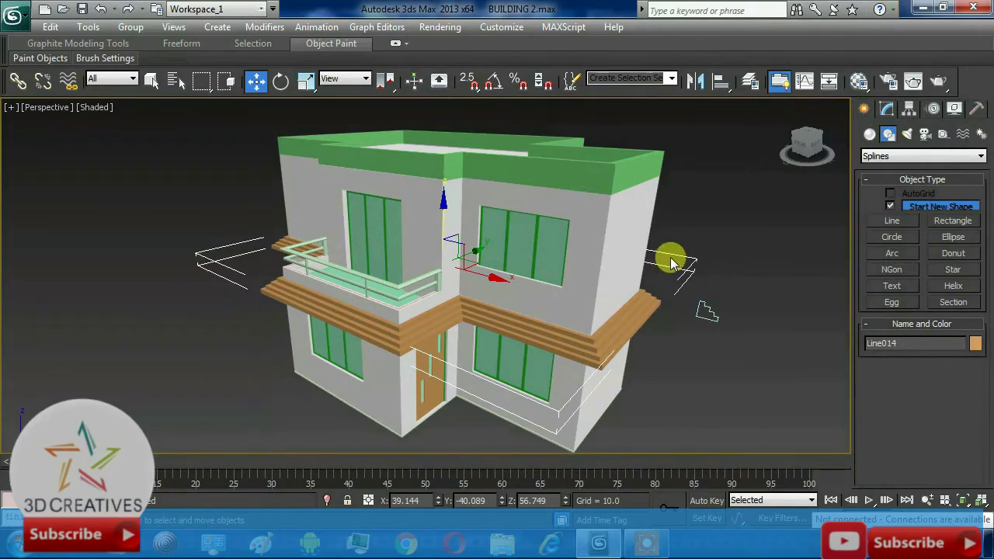
Copy the green material into a new Material Editor slot and change its diffuse toward yellow.
key("m")
left_click(635, 146)
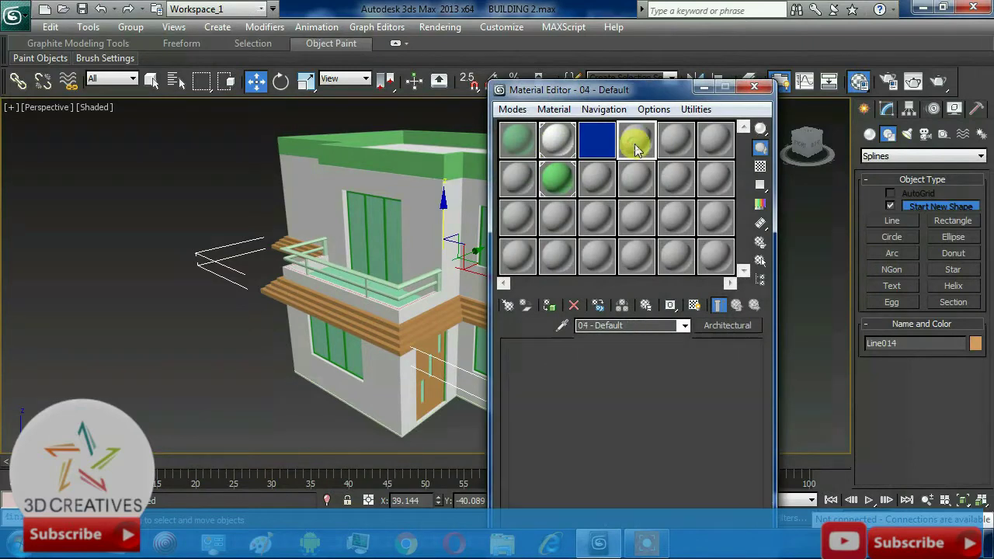
left_click(554, 140)
left_click(634, 140)
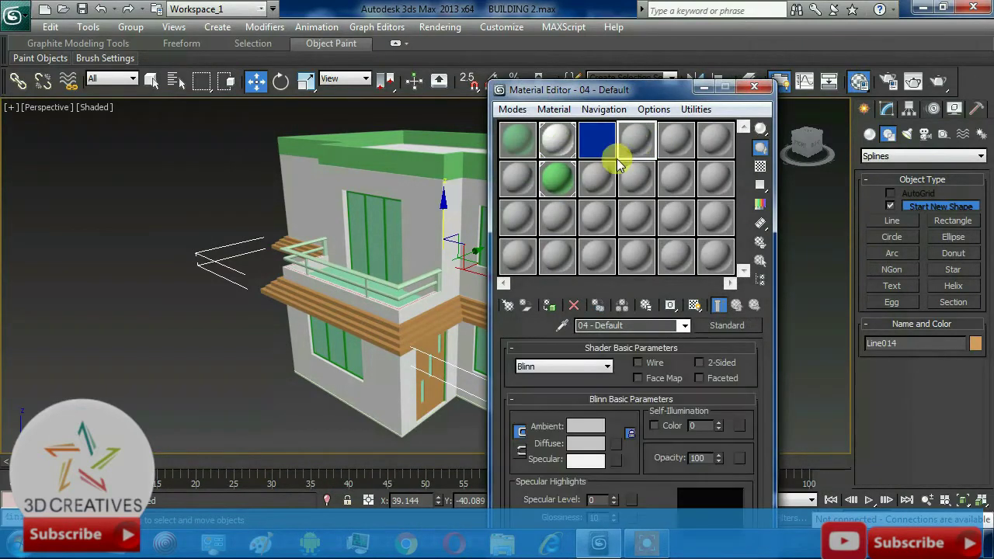
left_click_drag(567, 185, 597, 188)
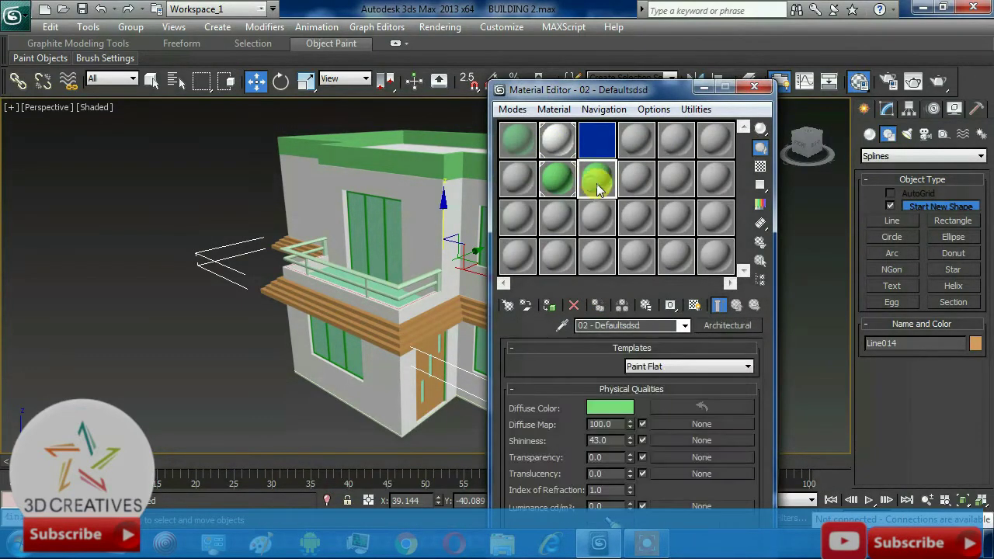
left_click(627, 409)
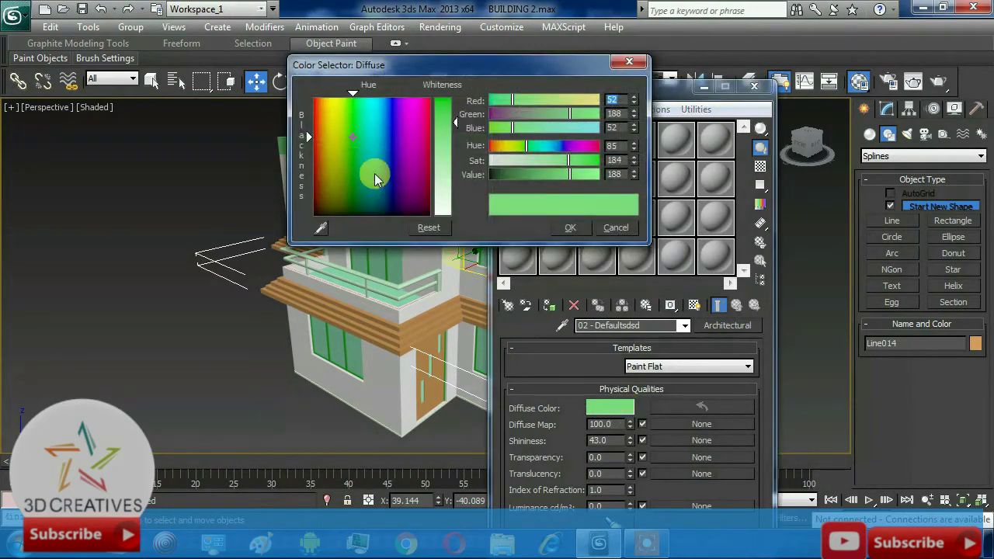
mouse_move(344, 136)
left_mouse_down()
mouse_move(322, 114)
mouse_move(331, 118)
left_mouse_up()
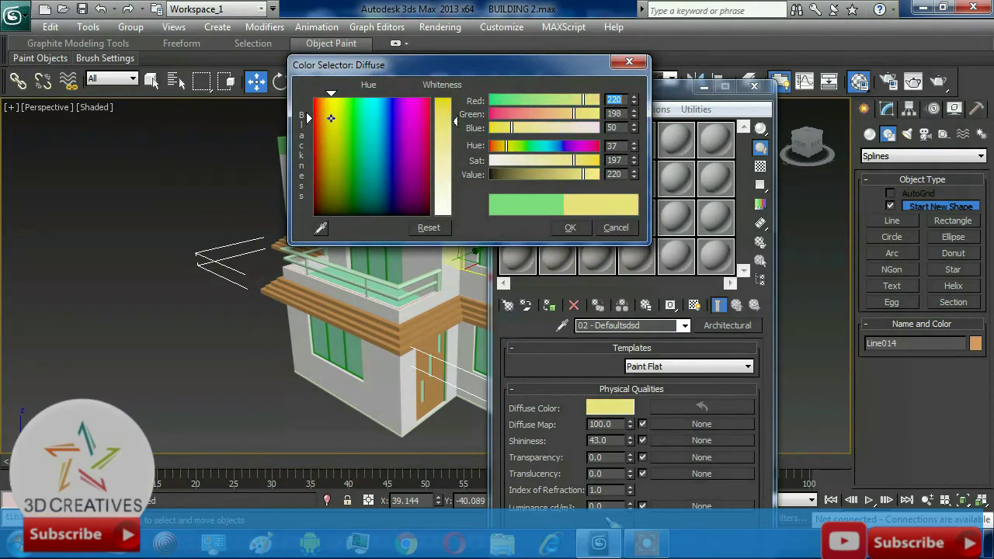
Confirm yellow (220, 198, 50) and assign it to the roof moldings, renamed 02 - cv.
left_click(571, 226)
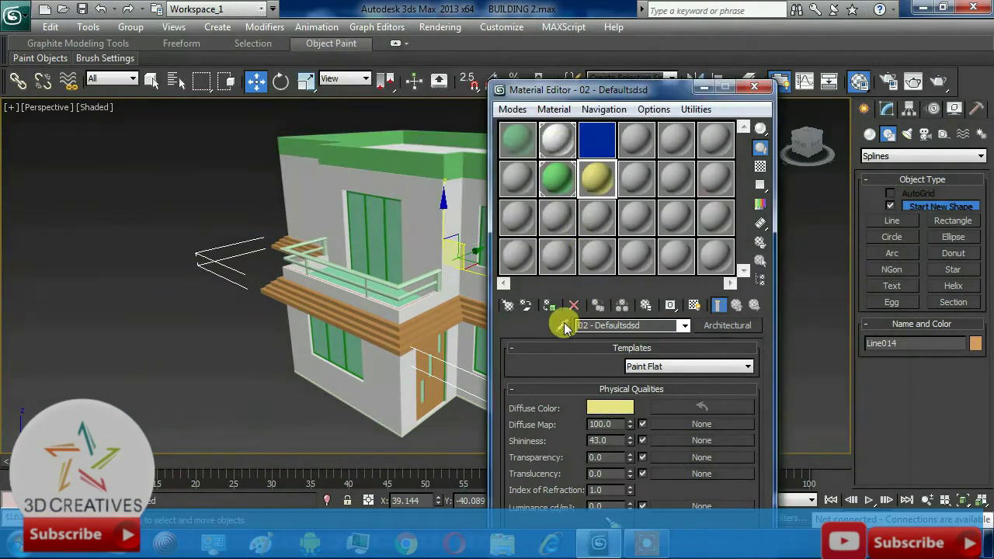
left_click(410, 147)
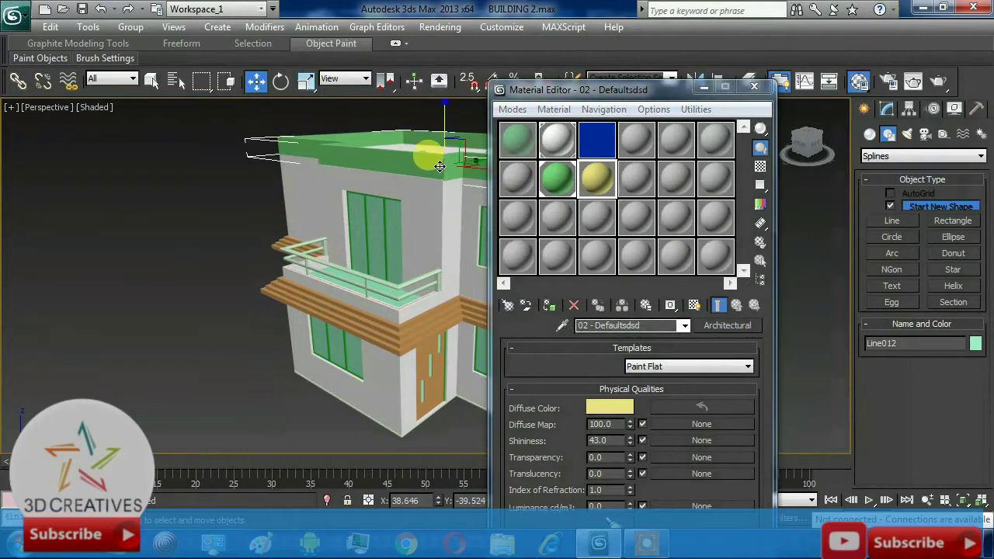
left_click(552, 306)
left_click(444, 261)
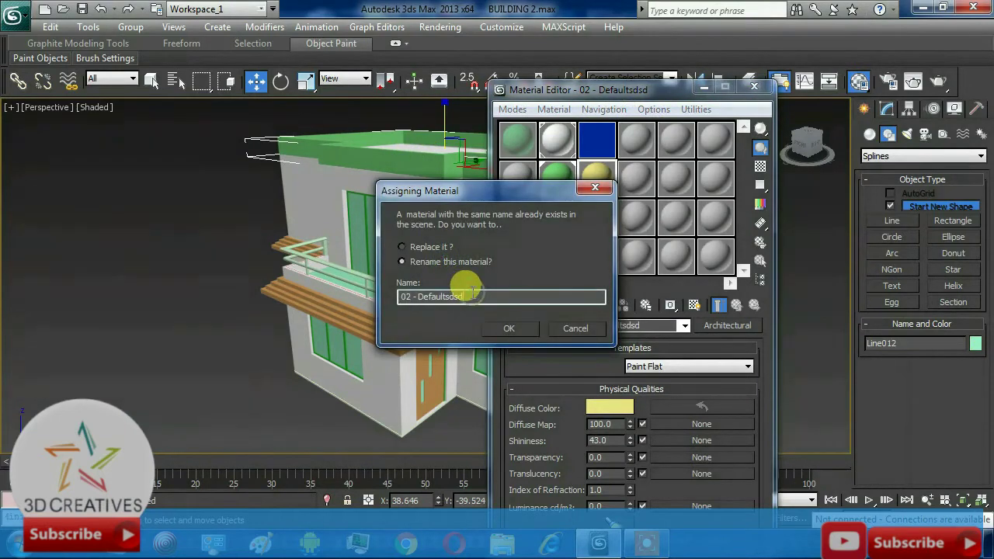
double_click(433, 295)
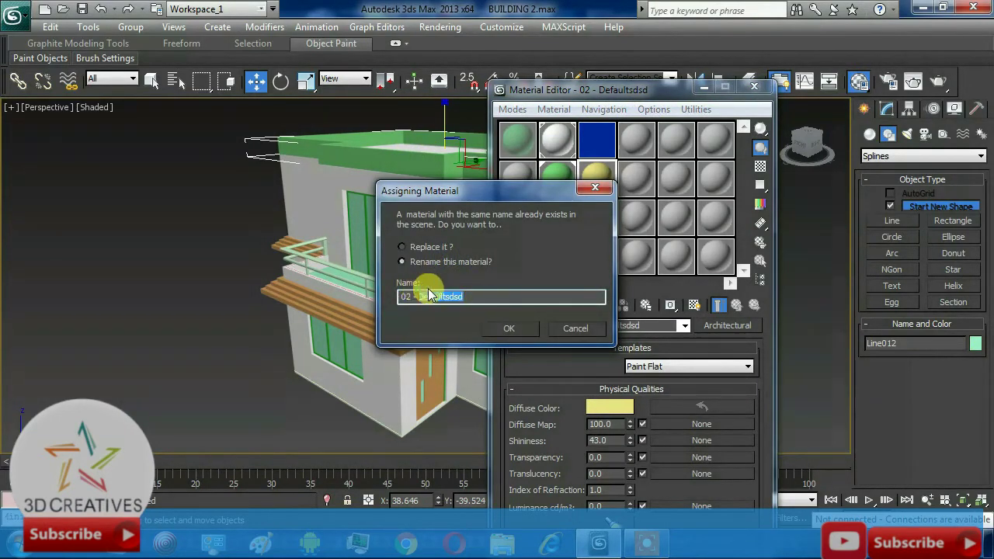
left_click(508, 332)
Assign 02 - cv to the wooden slat bands and the balcony railing.
left_click(404, 322)
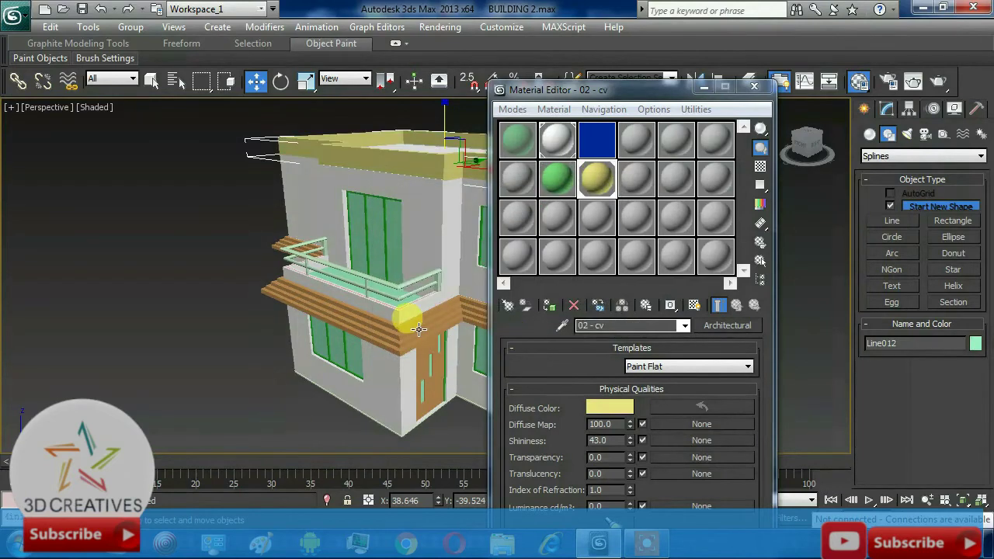
left_click(548, 305)
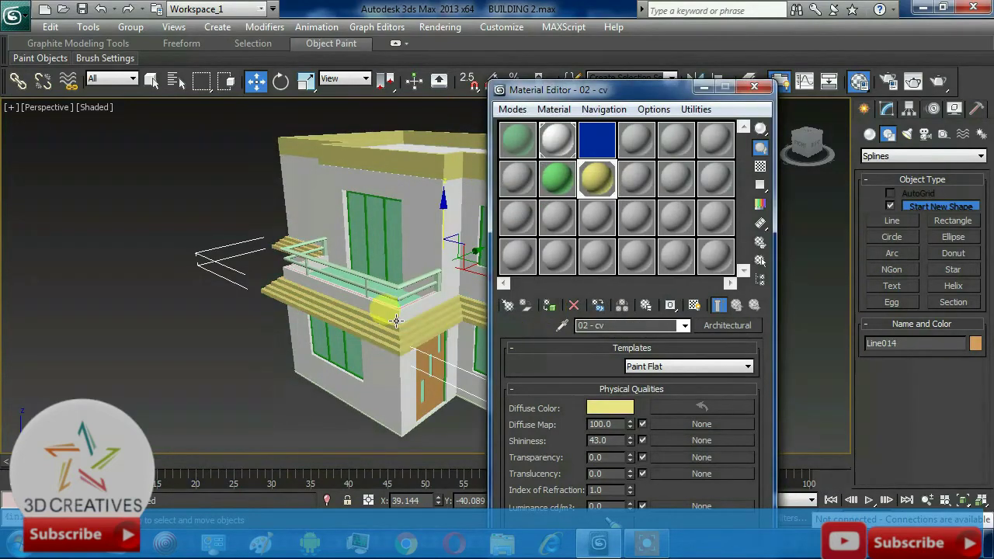
left_click(391, 284)
left_click(549, 304)
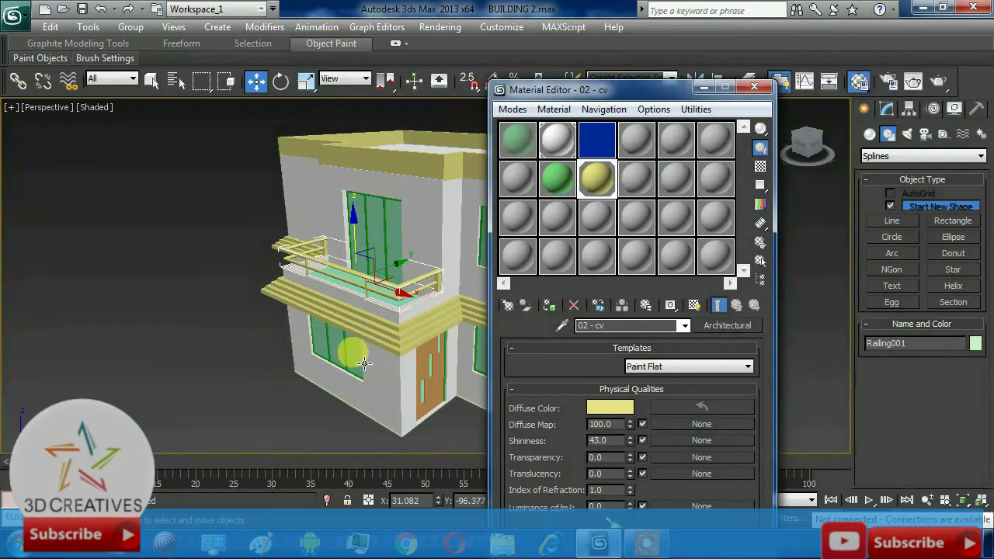
left_click(385, 232)
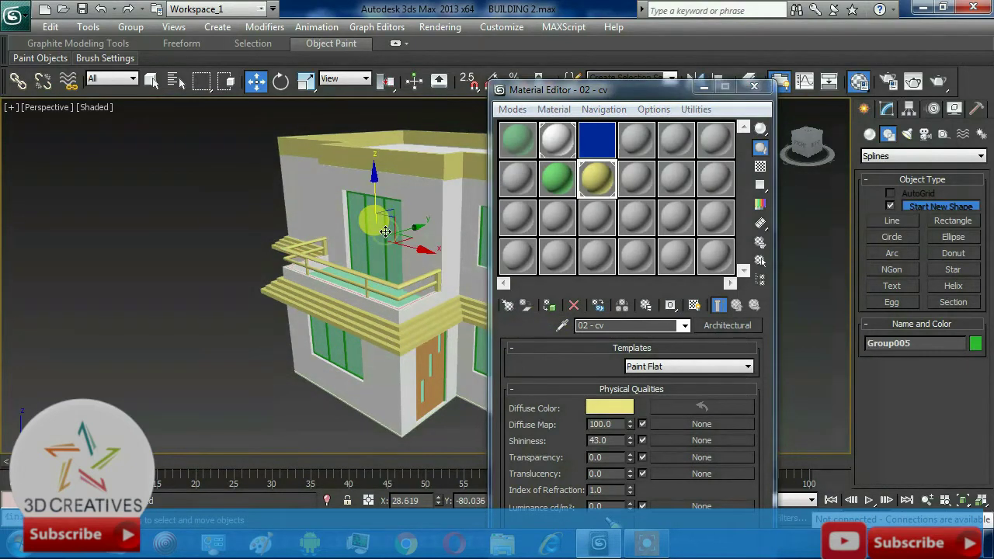
Close the Material Editor, deselect everything, and orbit to view the yellow-trimmed building.
left_click(760, 90)
left_click(706, 261)
mouse_move(710, 261)
middle_mouse_down("alt")
mouse_move(715, 302)
mouse_move(675, 288)
mouse_move(732, 303)
mouse_move(723, 329)
mouse_move(717, 283)
mouse_move(721, 302)
middle_mouse_up("alt")
scroll(658, 325, "up", 5)
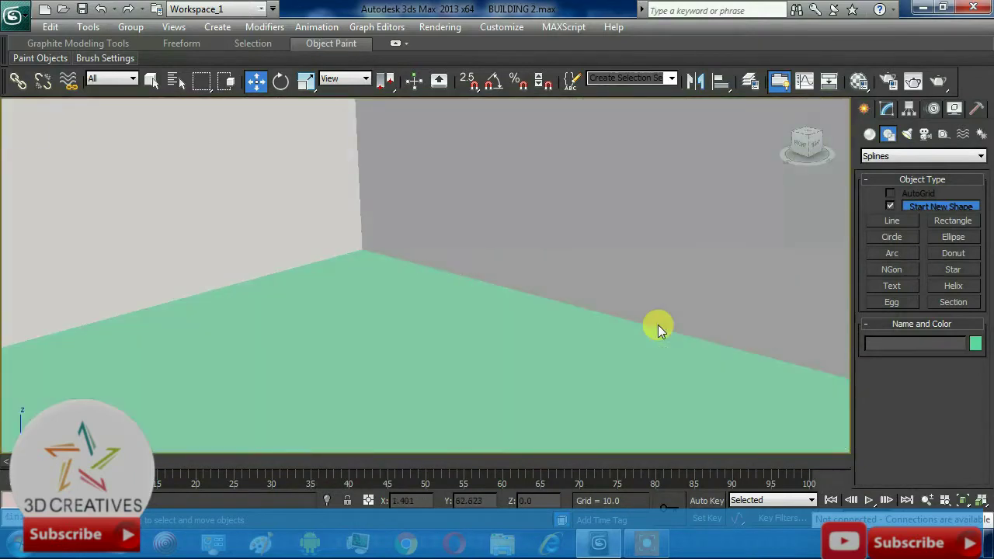
middle_click_drag(657, 324, 660, 322, "alt")
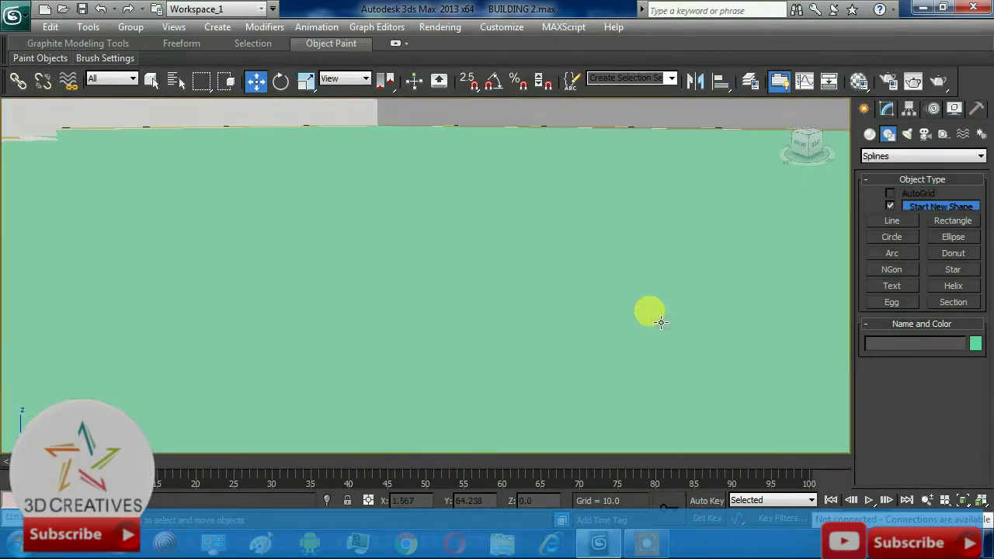
Select the stepped profile Line015 and frame it in a maximized Front view.
key("shift+z")
key("shift+z")
key("shift+y")
key("shift+y")
key("shift+z")
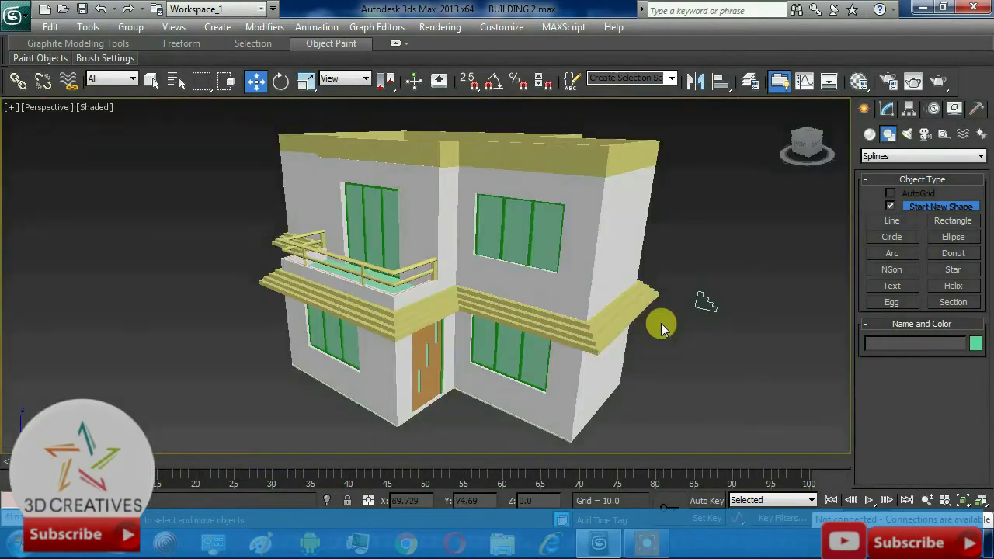
key("shift+z")
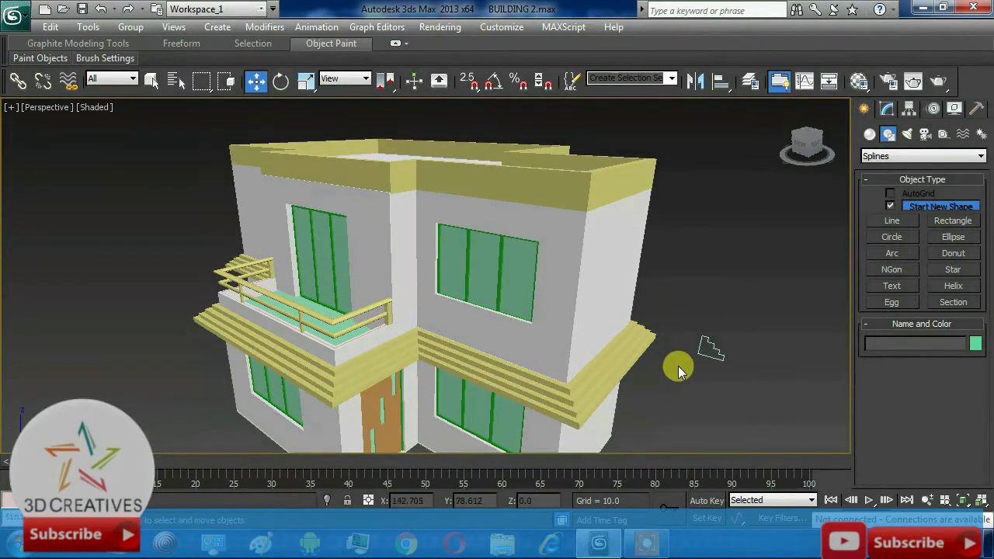
left_click(705, 344)
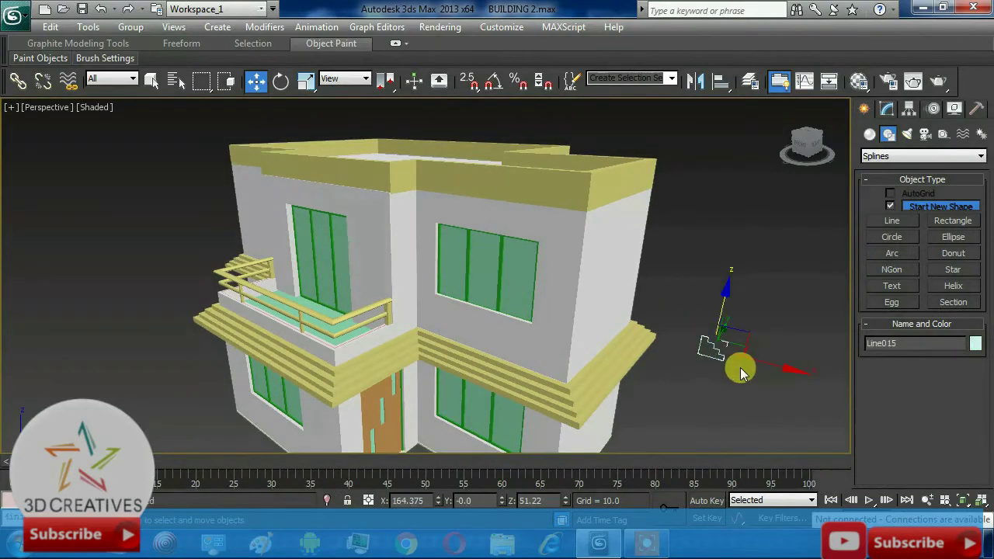
key("alt+w")
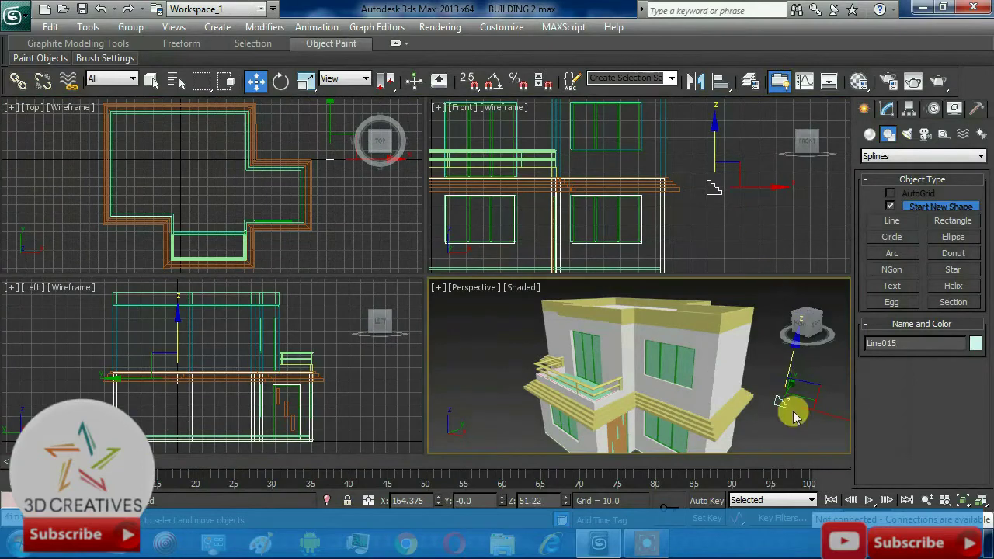
right_click(732, 222)
key("alt+w")
scroll(659, 310, "up", 5)
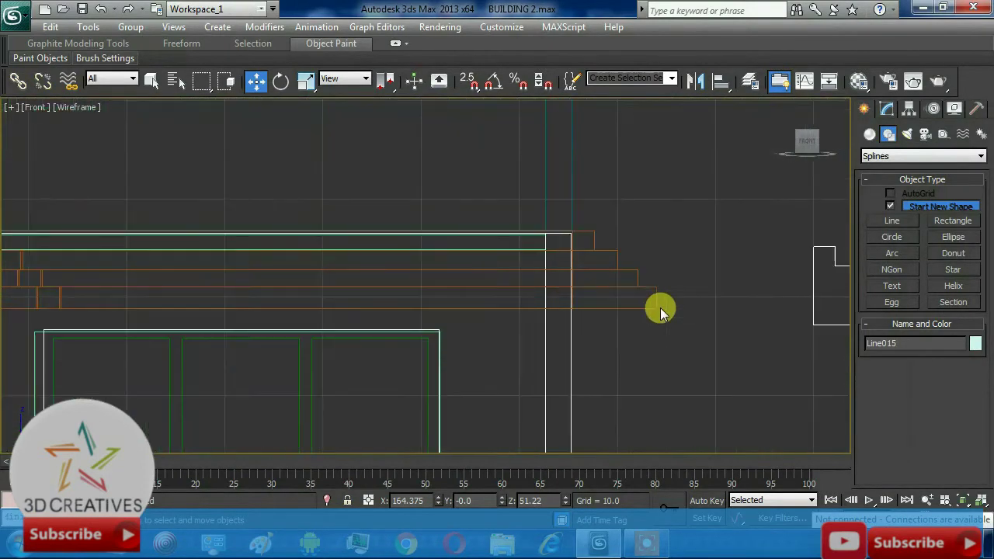
mouse_move(659, 308)
middle_mouse_down()
mouse_move(567, 279)
mouse_move(507, 282)
middle_mouse_up()
At Vertex level, move Line015's stair-profile vertices to reshape its steps.
left_click(887, 109)
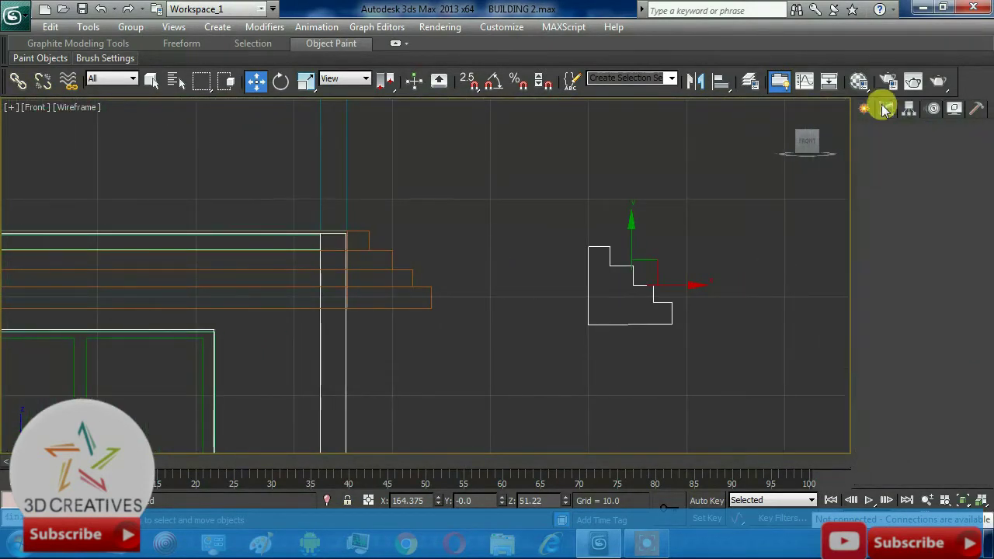
left_click(895, 184)
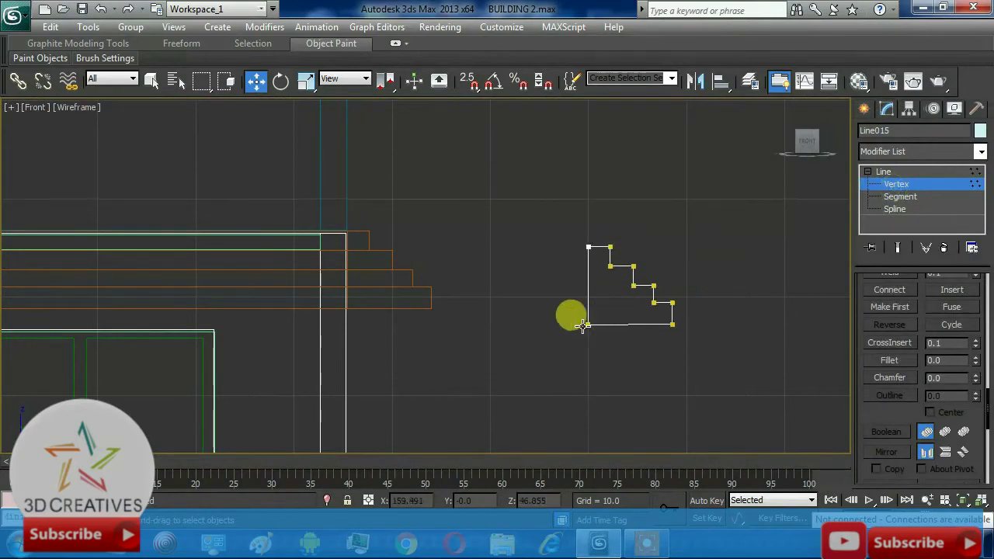
left_click_drag(680, 311, 584, 329)
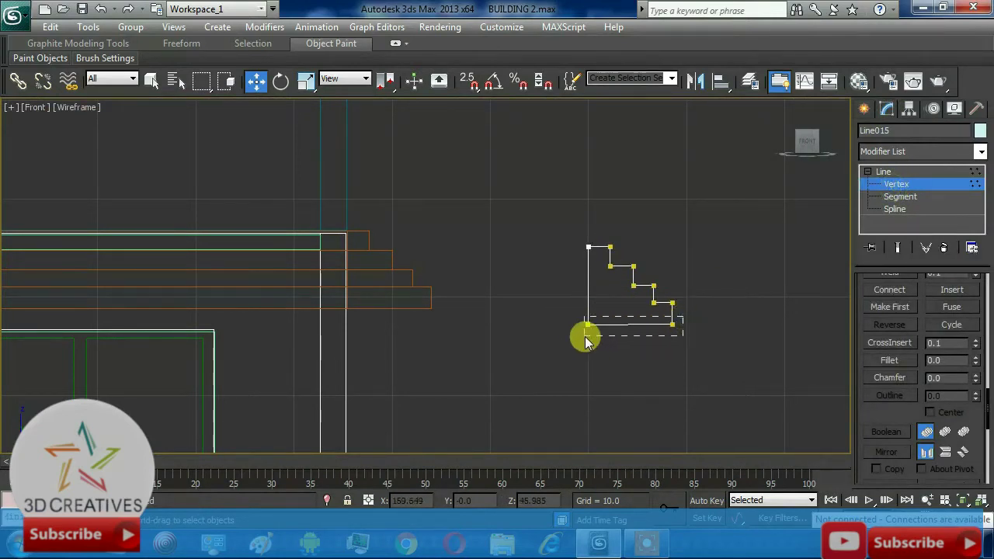
left_click_drag(671, 287, 671, 281)
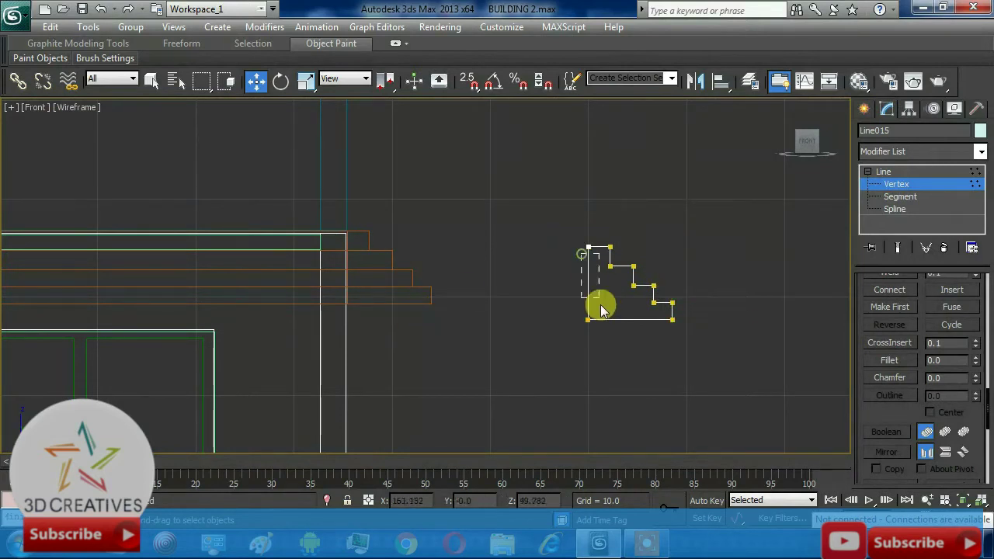
left_click(588, 249)
left_click(589, 317)
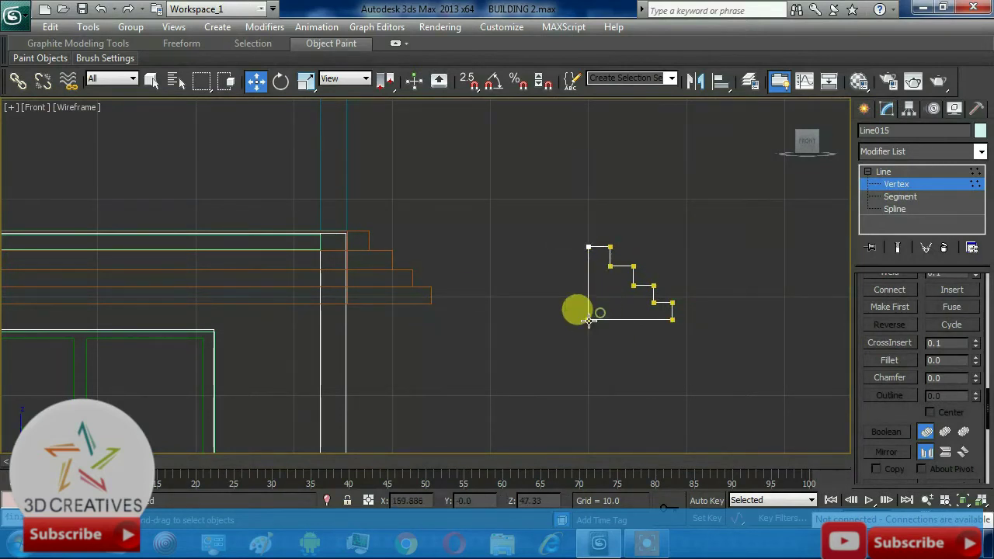
left_click(589, 248)
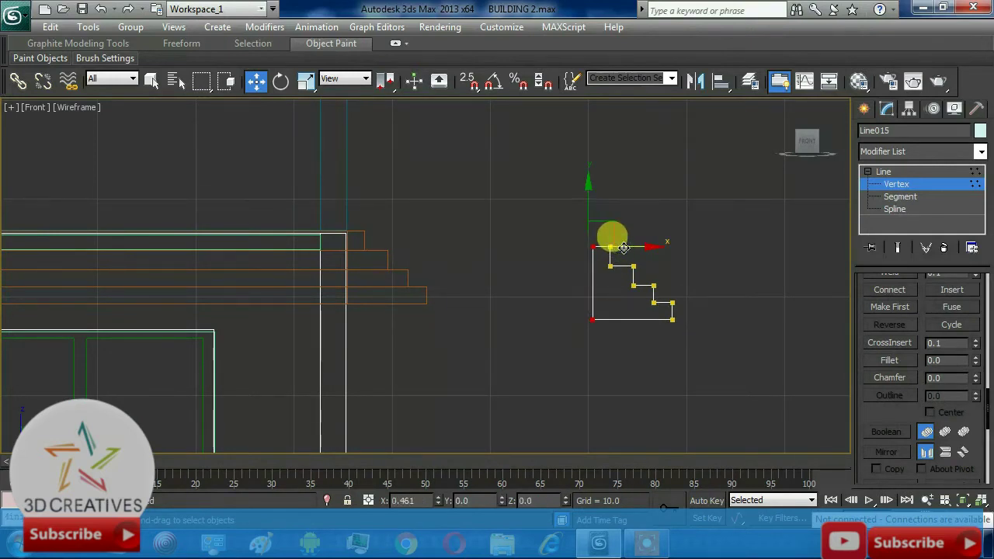
left_click_drag(642, 253, 637, 295)
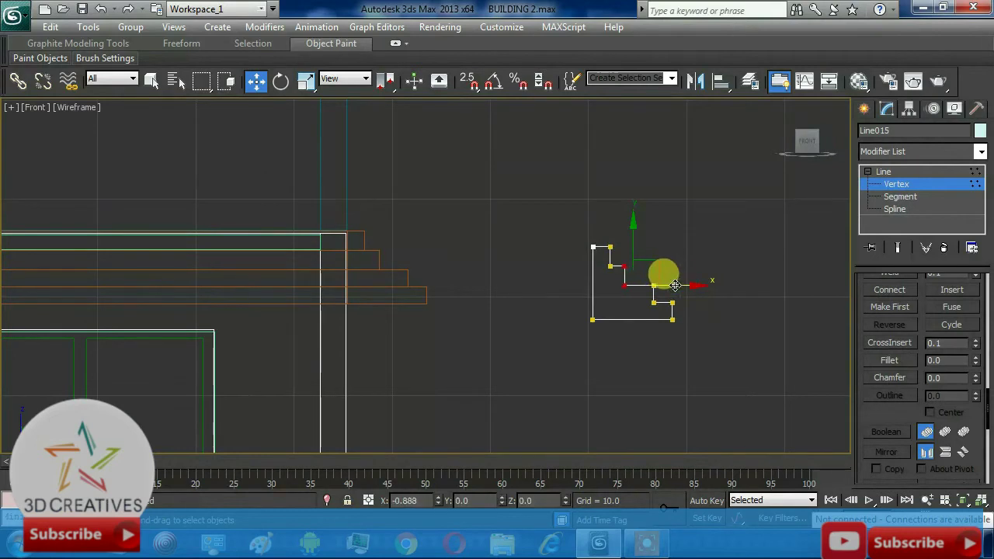
left_click(714, 312)
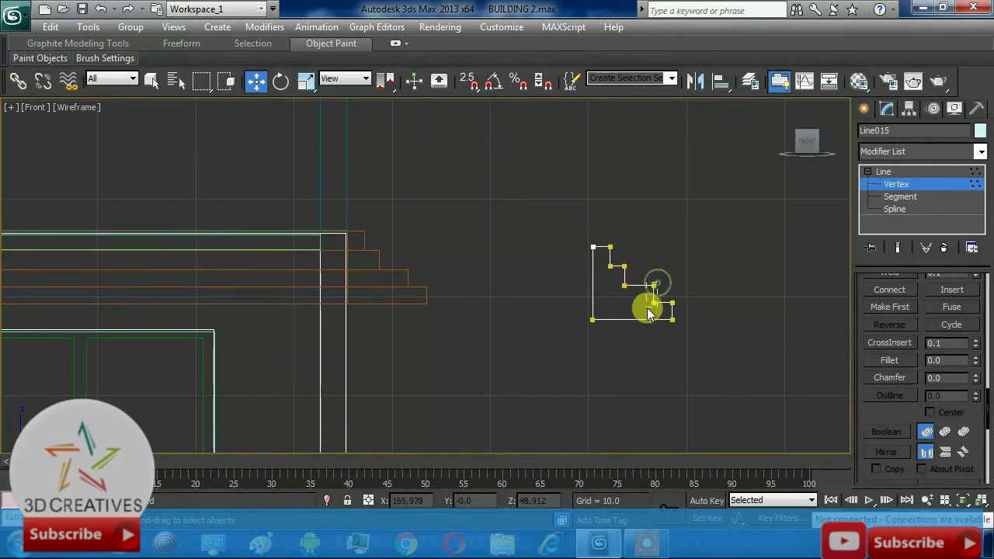
left_click_drag(648, 310, 649, 311)
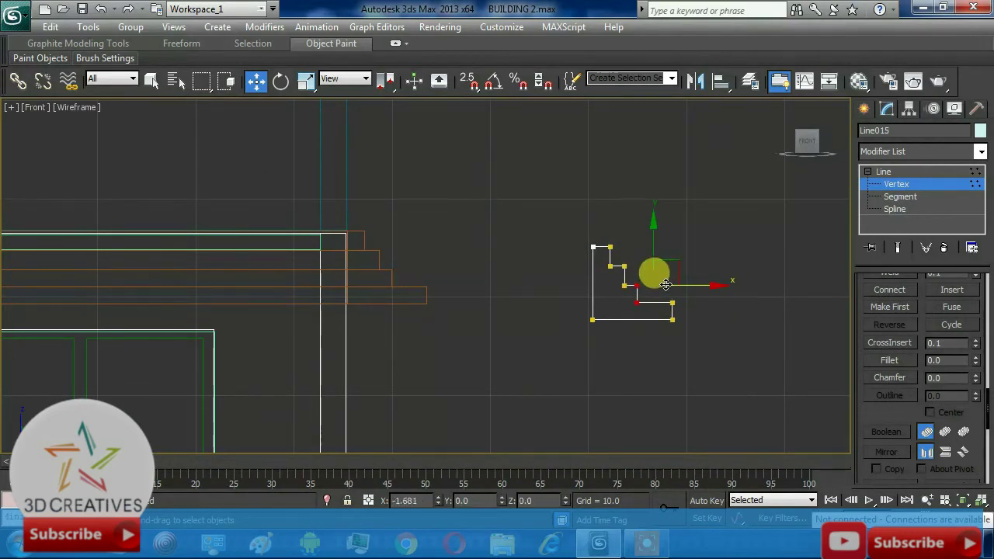
mouse_move(705, 299)
left_mouse_down()
mouse_move(667, 325)
mouse_move(690, 303)
left_mouse_up()
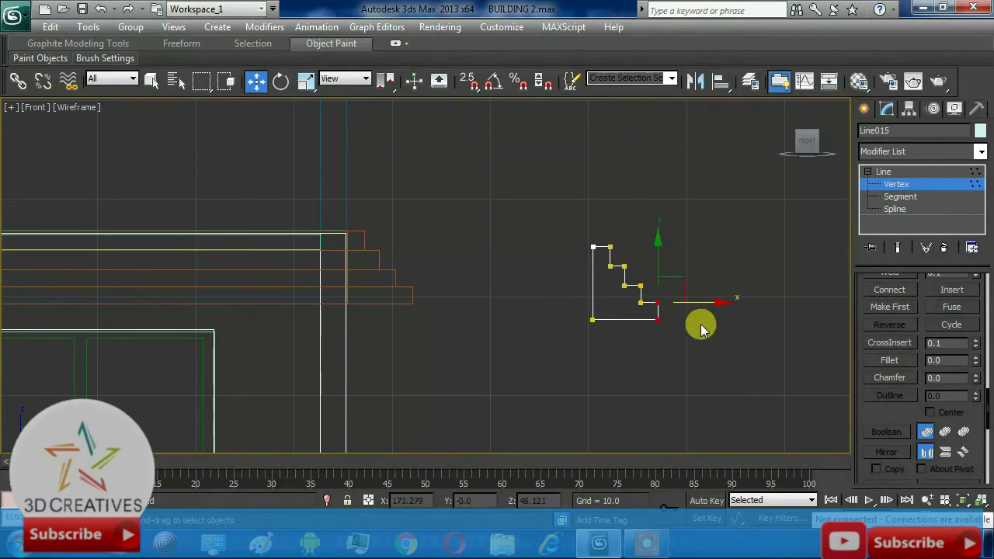
left_click(701, 326)
Fillet the selected step corners by 0.554 and exit Vertex level.
left_click(623, 266)
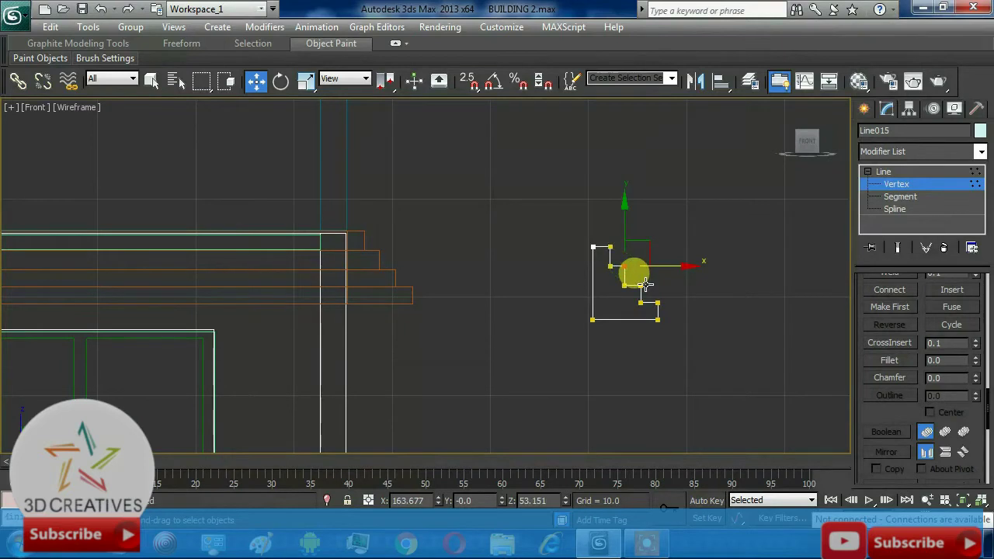
left_click(662, 309)
left_click(658, 301, "ctrl")
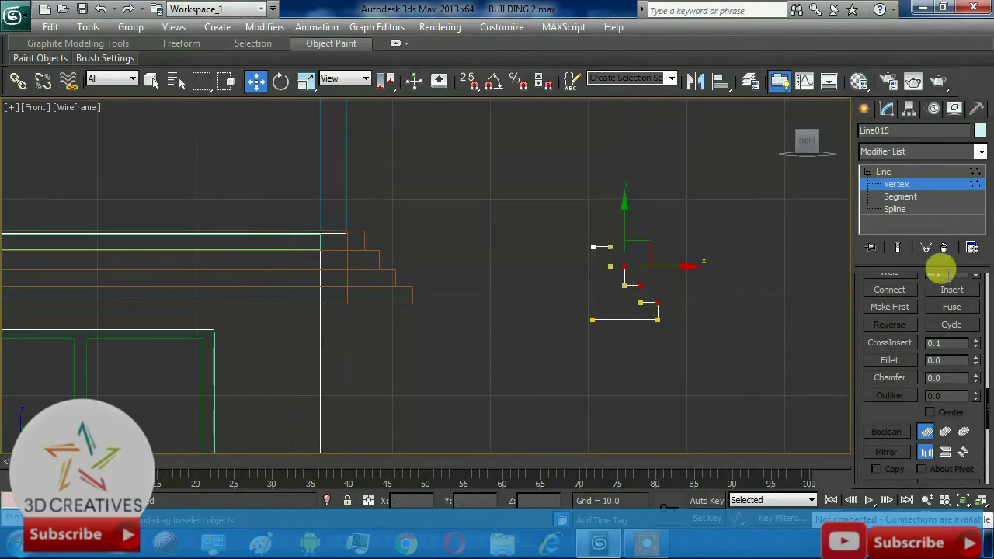
left_click(885, 361)
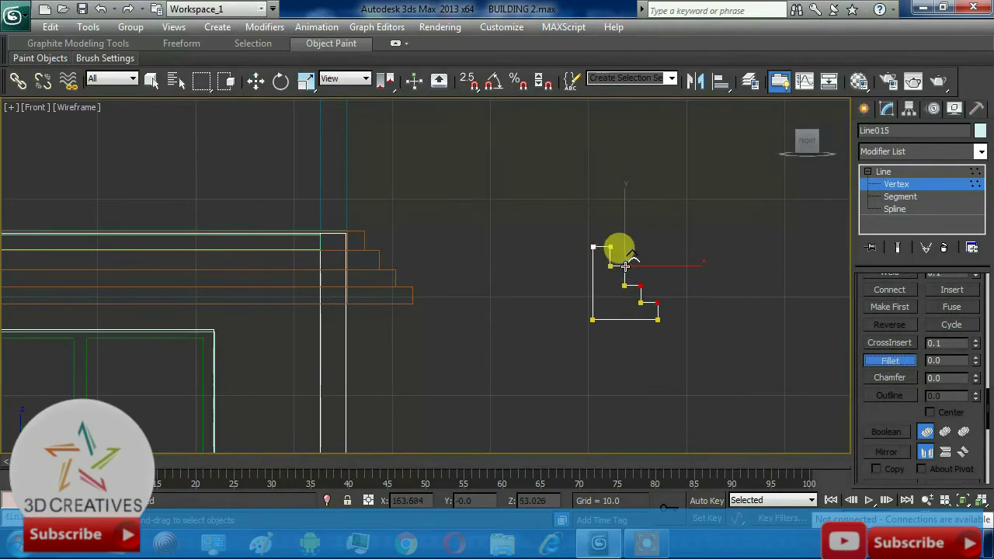
left_click_drag(626, 266, 626, 261)
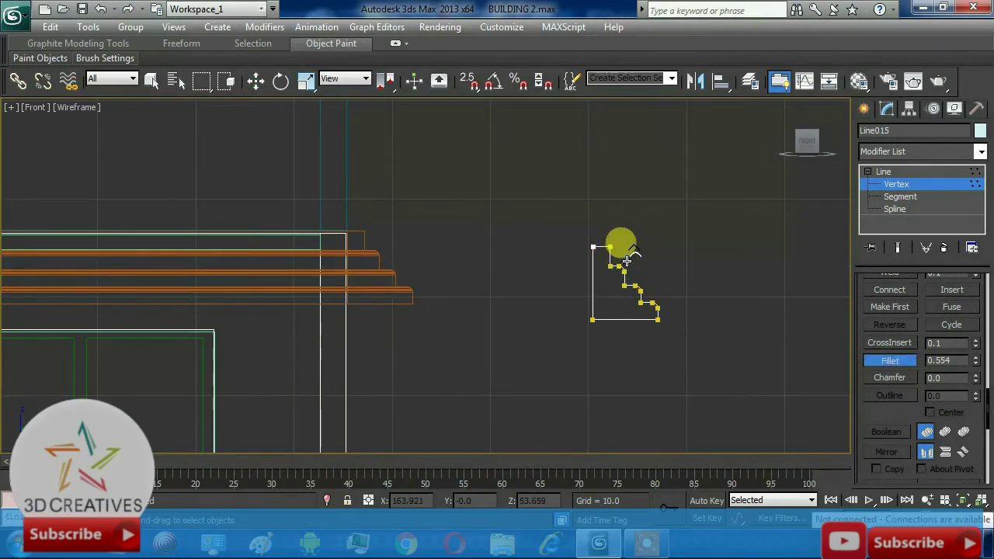
left_click(883, 172)
In Perspective view, select the yellow ledge molding Line014 by the balcony.
left_click(436, 178)
key("p")
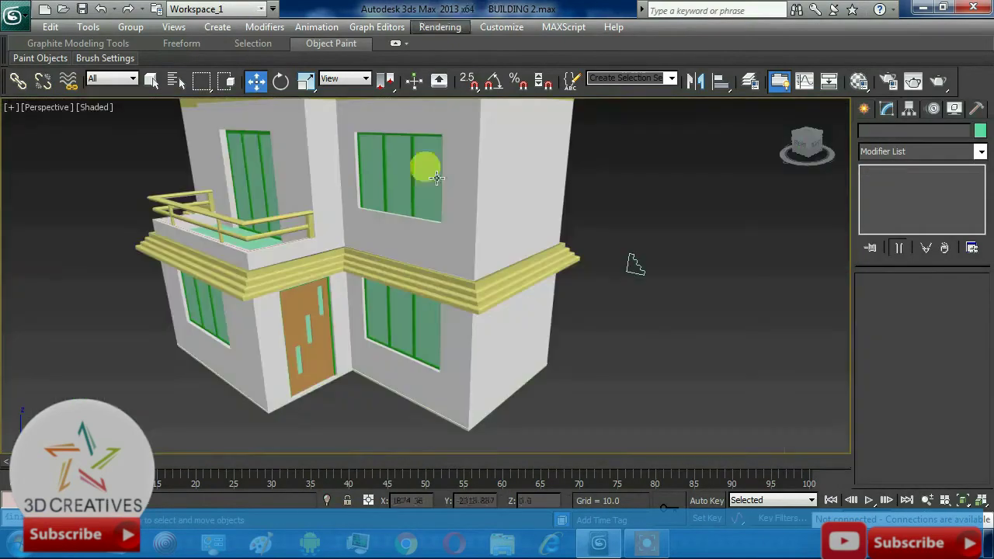
middle_click_drag(436, 177, 436, 281, "alt")
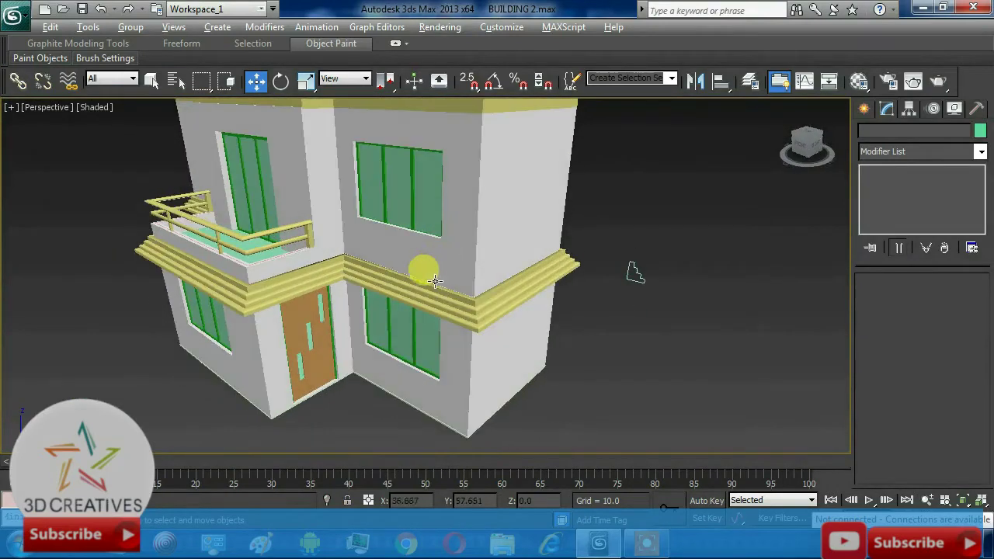
left_click(434, 281)
Move Line014 up about 3 units on Z and review the house.
scroll(564, 307, "up", 5)
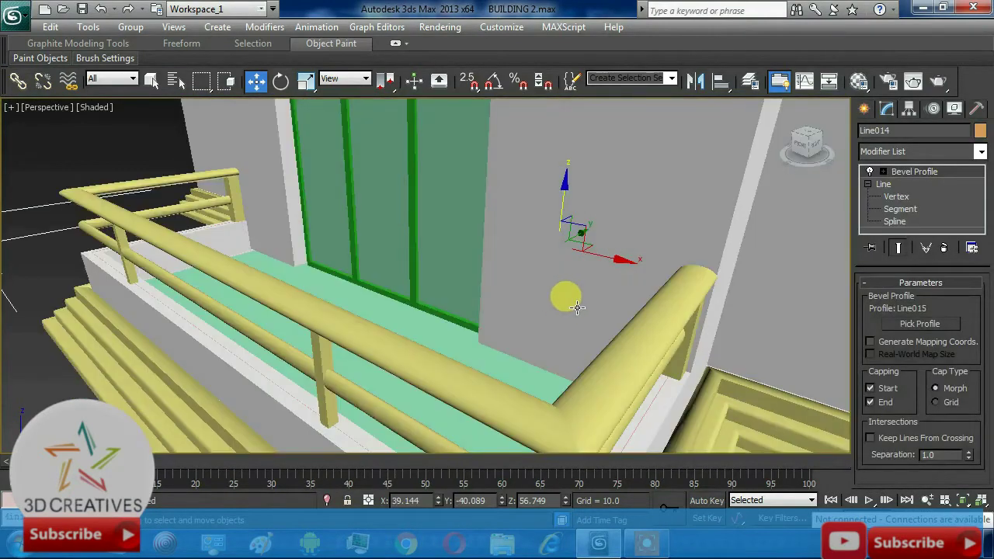
scroll(577, 307, "down", 5)
middle_click_drag(543, 291, 517, 284, "alt")
scroll(534, 296, "up", 5)
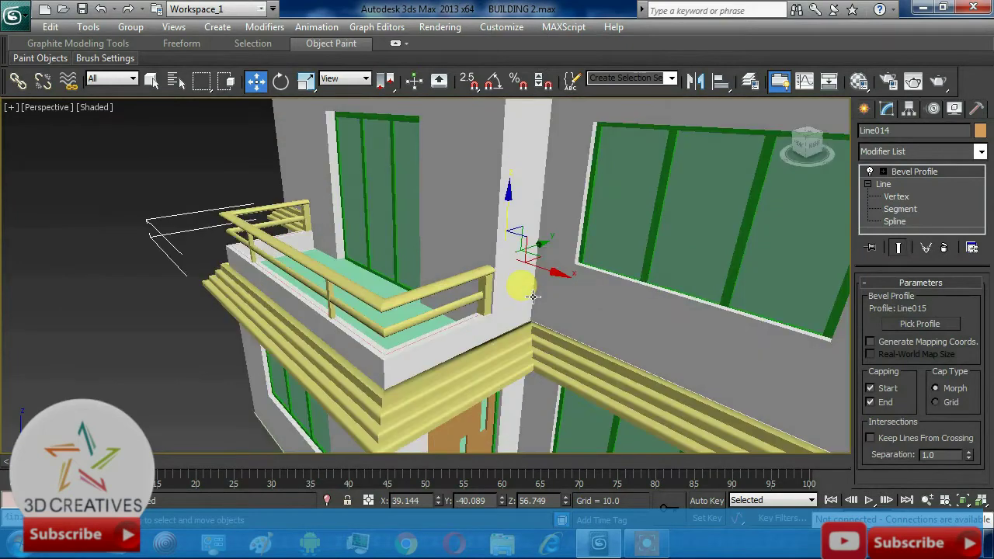
left_click_drag(508, 223, 512, 220)
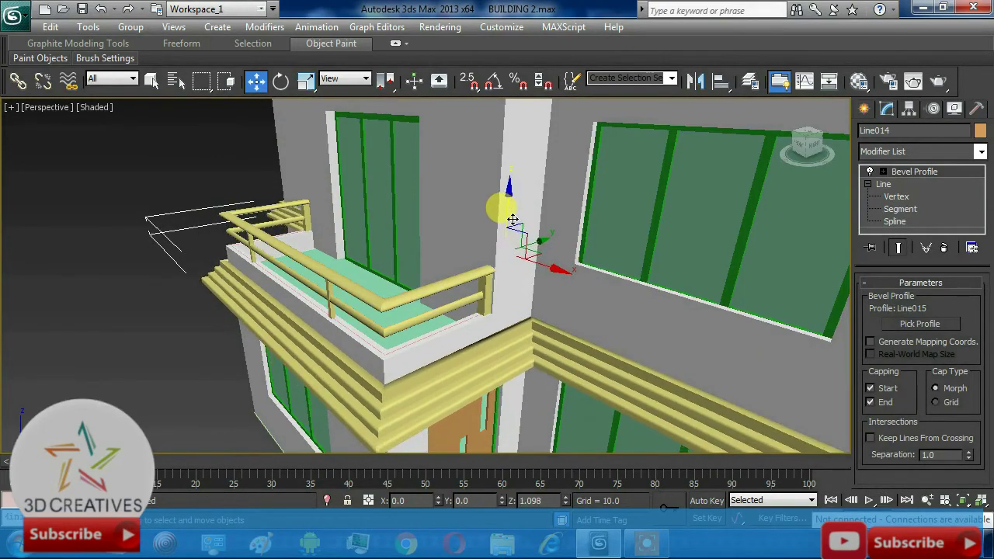
left_click(512, 219)
scroll(543, 261, "down", 1)
scroll(543, 258, "down", 4)
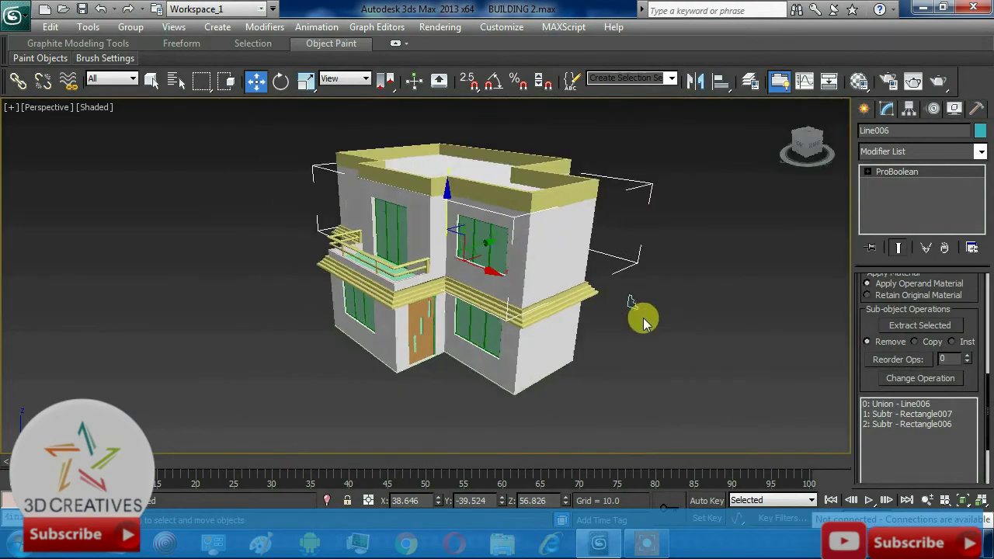
mouse_move(643, 322)
middle_mouse_down("alt")
mouse_move(562, 284)
mouse_move(459, 311)
mouse_move(471, 344)
mouse_move(754, 326)
mouse_move(665, 315)
mouse_move(671, 347)
mouse_move(663, 331)
middle_mouse_up("alt")
scroll(660, 322, "up", 2)
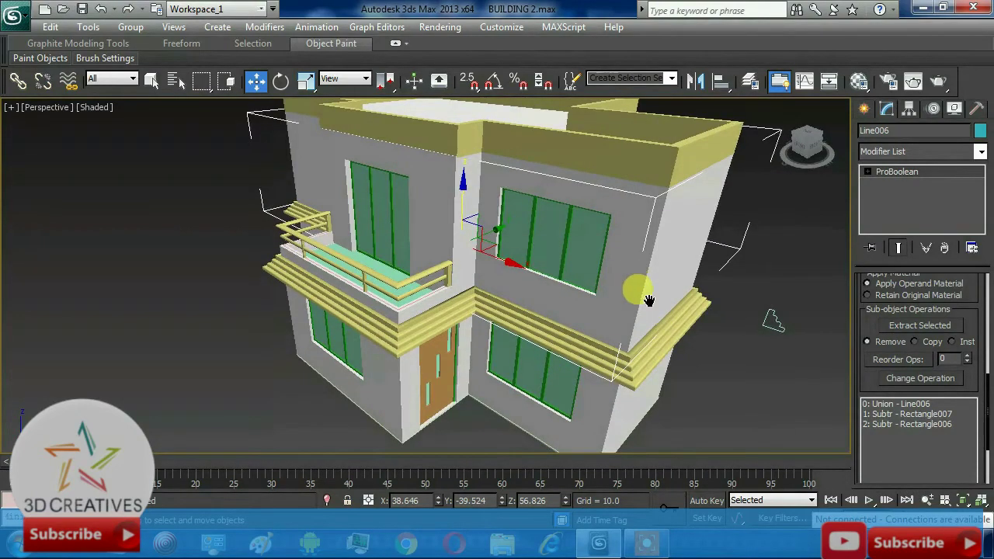
scroll(644, 306, "up", 2)
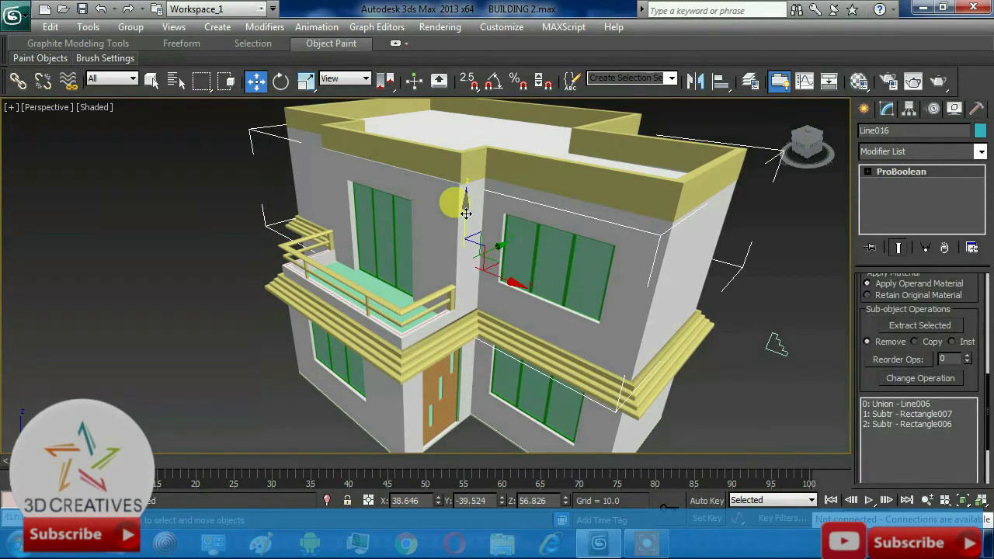
Shift-drag a copy of the ledge molding up to roof level.
left_click_drag(466, 213, 465, 177, "shift")
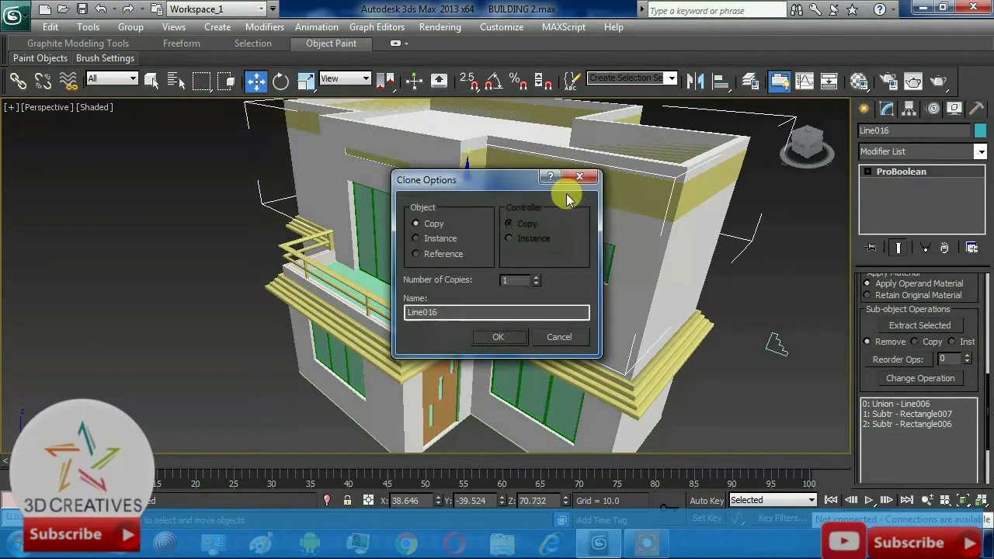
left_click(582, 180)
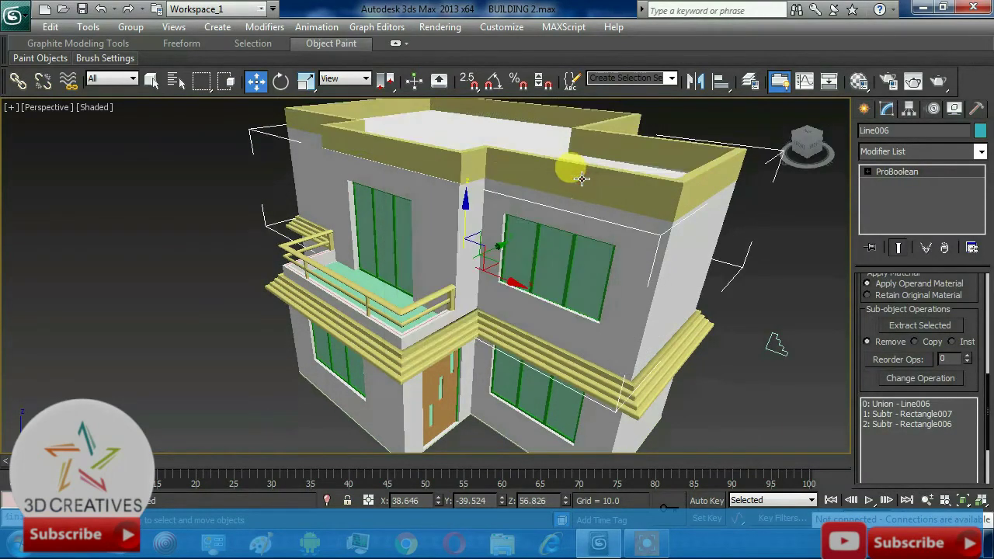
left_click(457, 342)
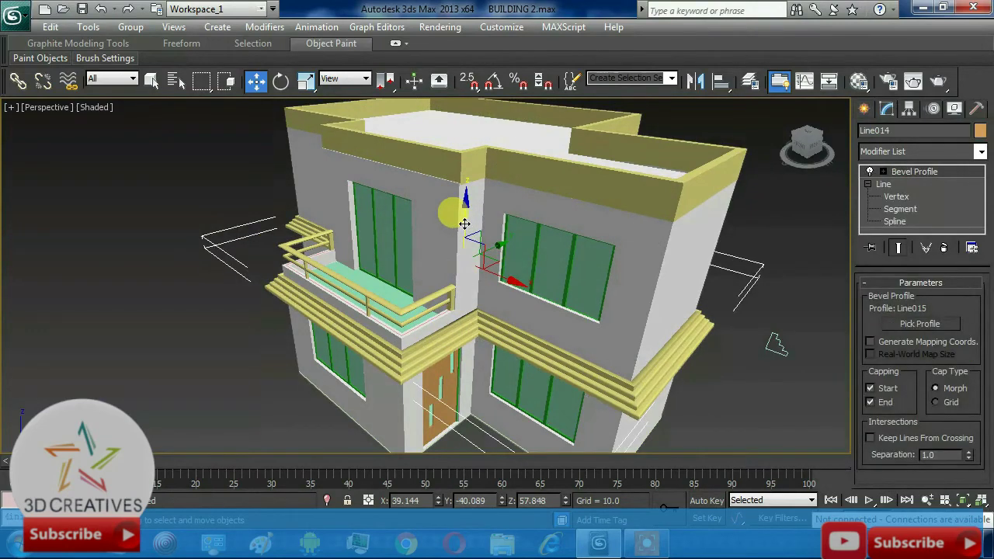
left_click_drag(464, 223, 481, 115, "shift")
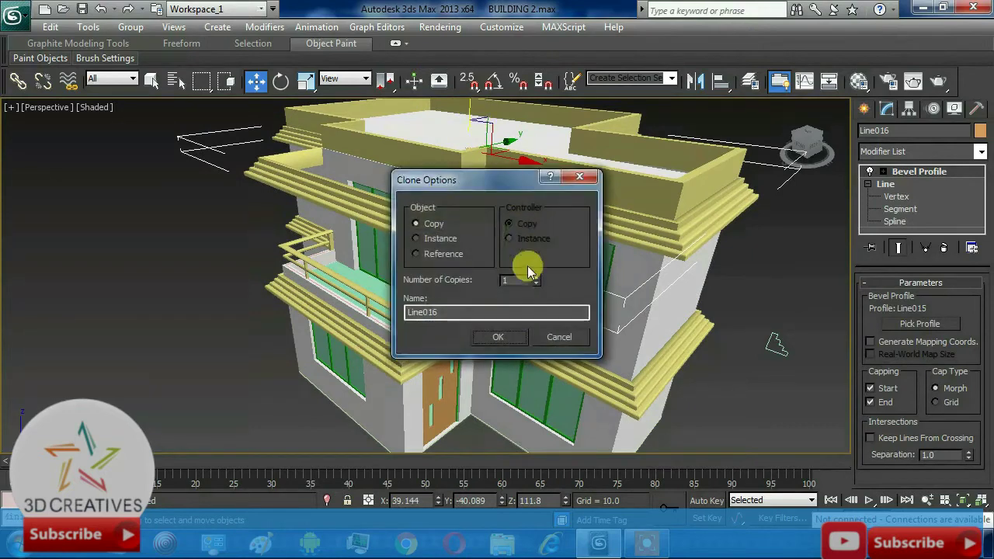
left_click(504, 341)
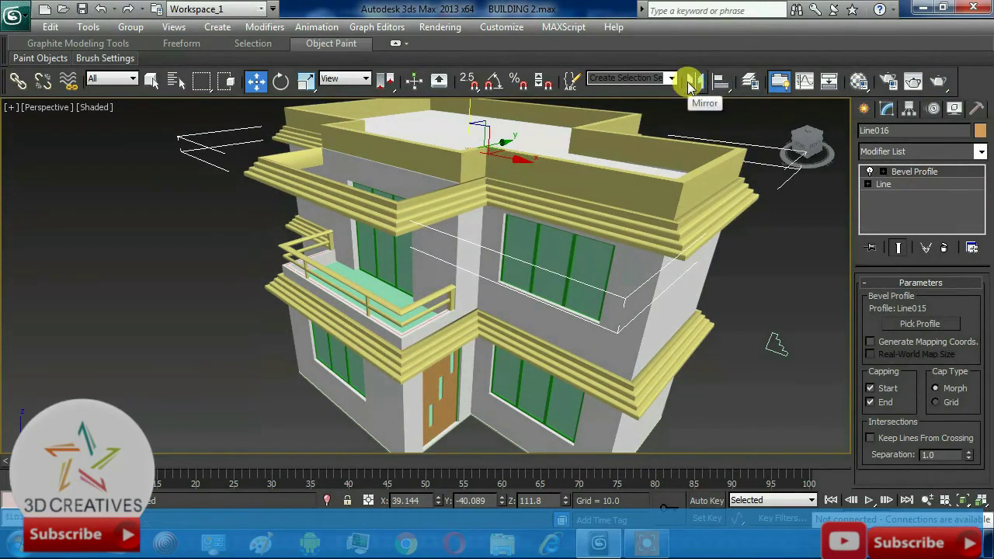
Mirror the roof copy Line016 along the Z axis.
left_click(690, 83)
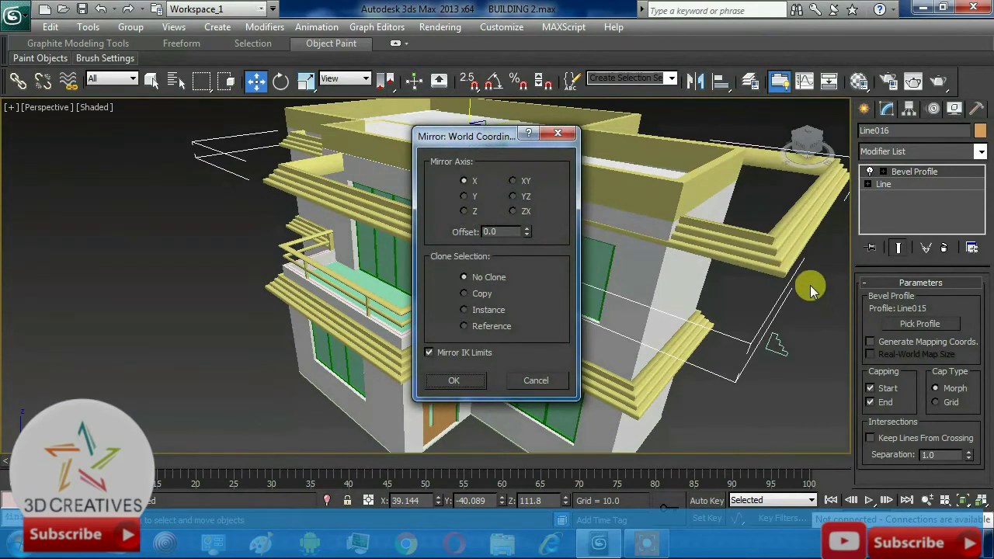
left_click(468, 196)
left_click(465, 211)
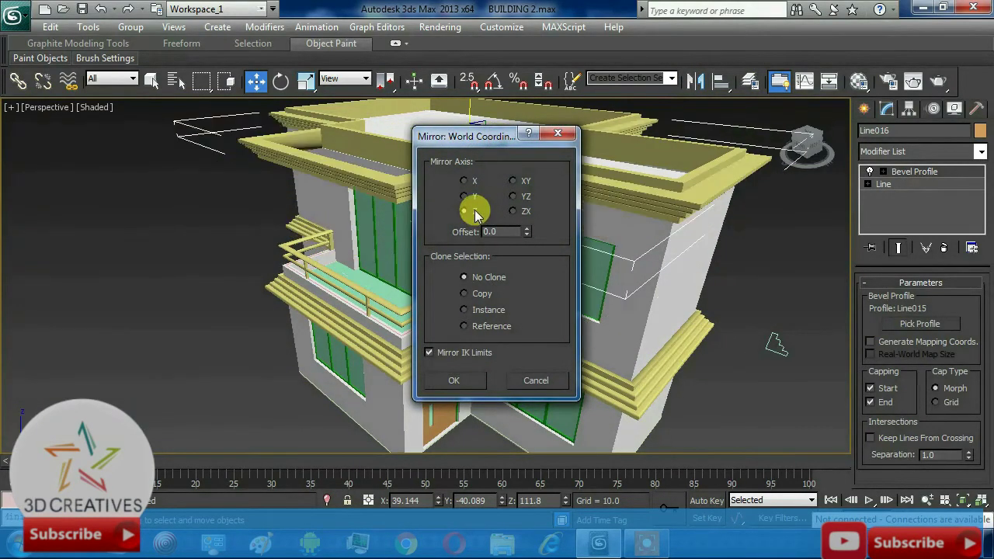
left_click(455, 380)
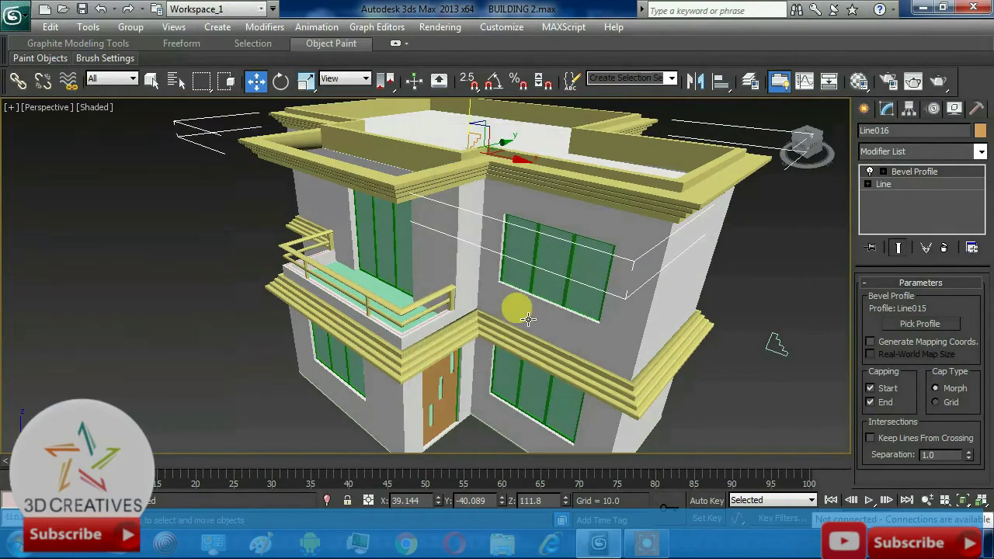
middle_click_drag(521, 271, 535, 273, "alt")
scroll(606, 233, "up", 3)
scroll(621, 262, "up", 3)
mouse_move(621, 262)
middle_mouse_down()
mouse_move(609, 218)
mouse_move(628, 294)
mouse_move(620, 354)
mouse_move(627, 343)
middle_mouse_up()
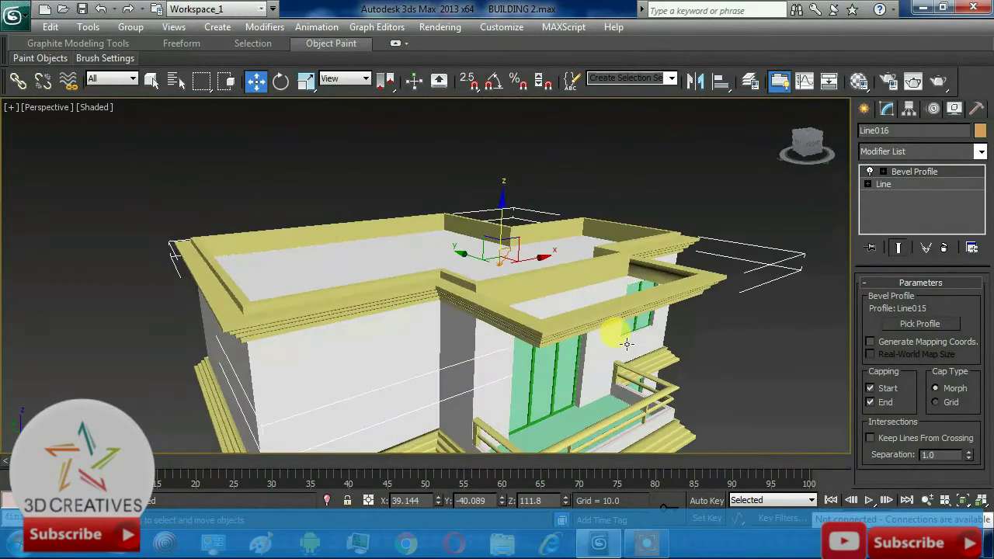
Assign the white material to parapet Line012 and raise cornice Line016 to Z 114.568.
left_click(507, 286)
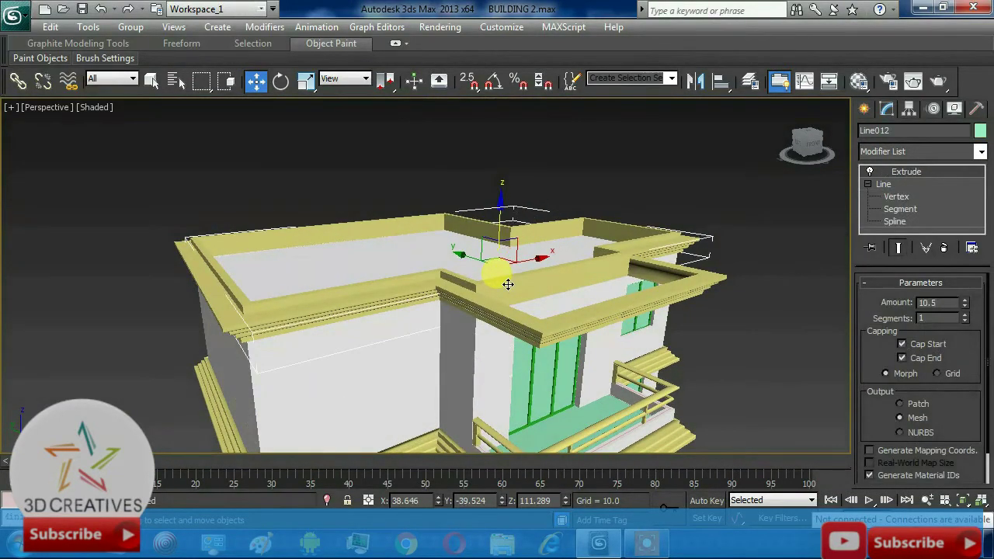
key("m")
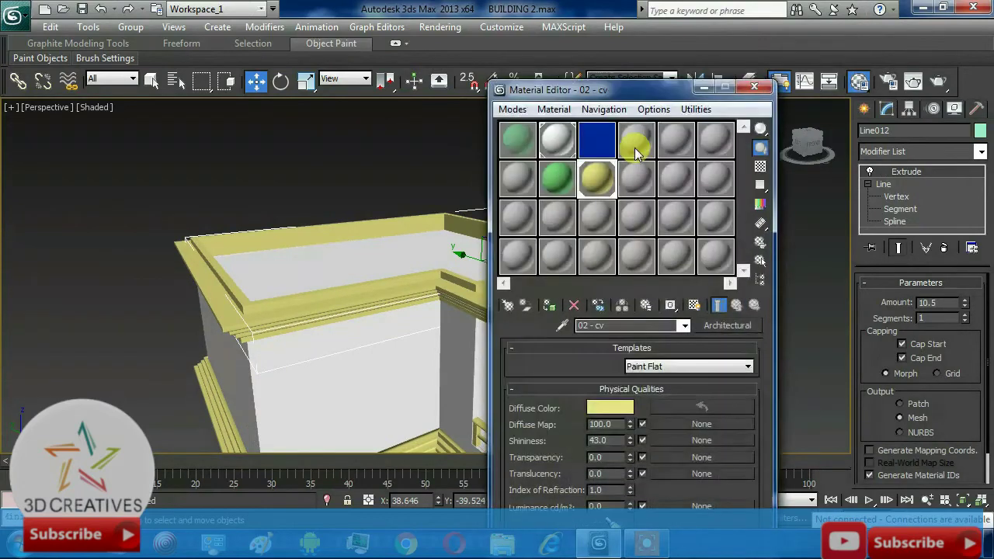
left_click(557, 140)
left_click(549, 311)
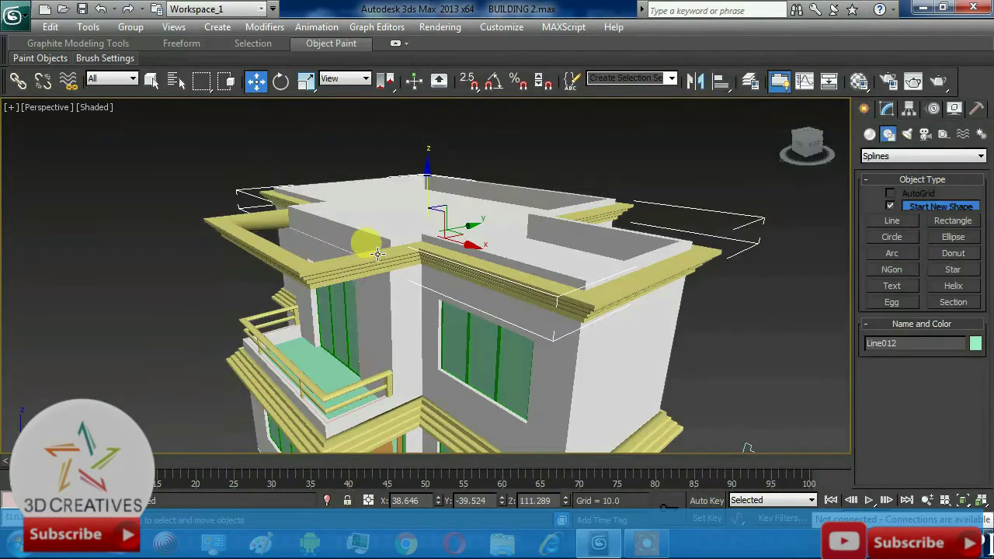
left_click(364, 261)
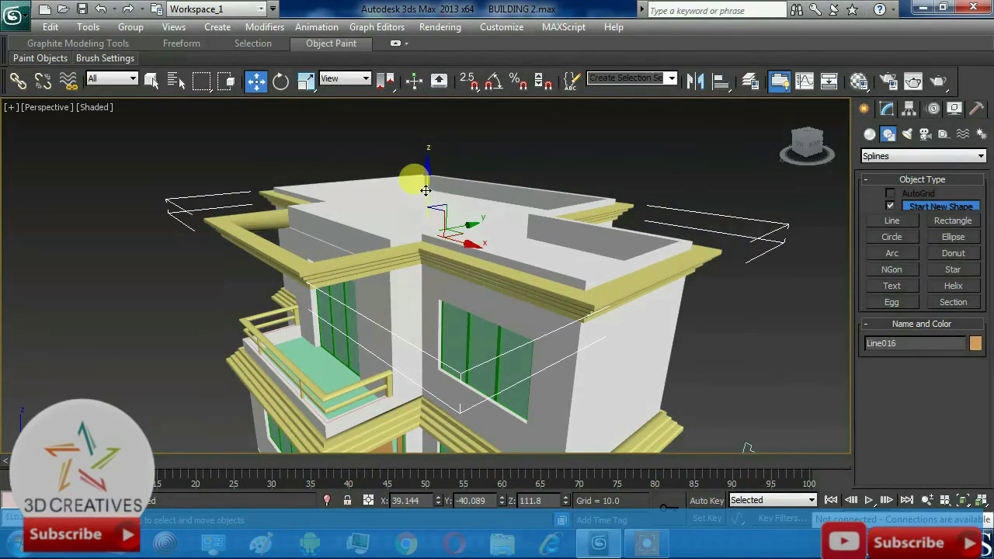
left_click_drag(426, 191, 426, 185)
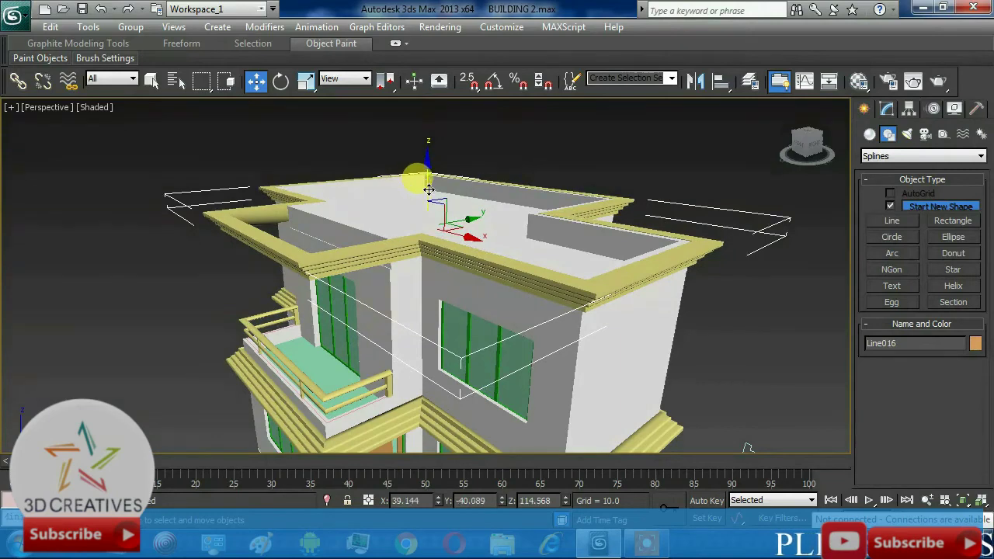
In Top view, move Line016's two front bottom vertices up in Y to the wall line.
mouse_move(429, 189)
middle_mouse_down("alt")
mouse_move(455, 259)
mouse_move(558, 269)
middle_mouse_up("alt")
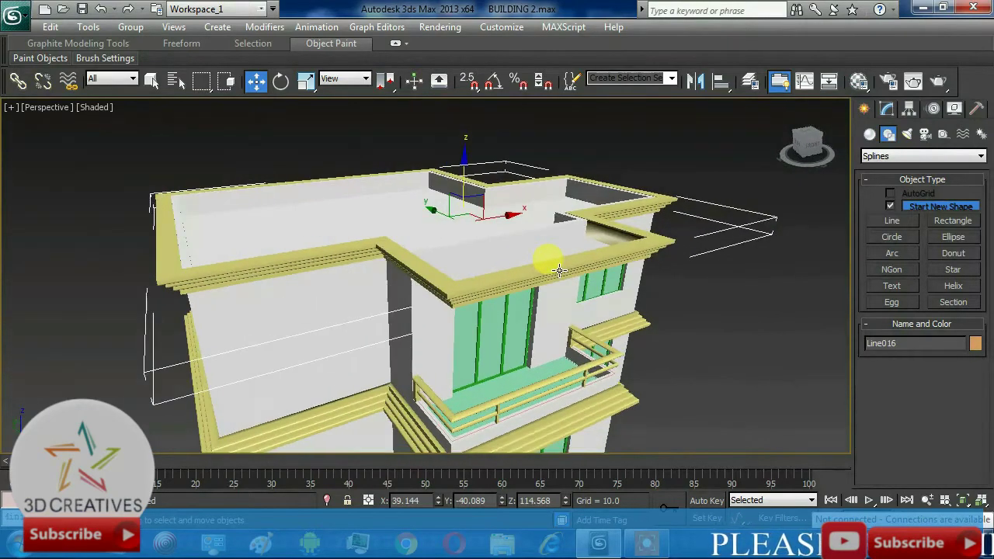
left_click(888, 109)
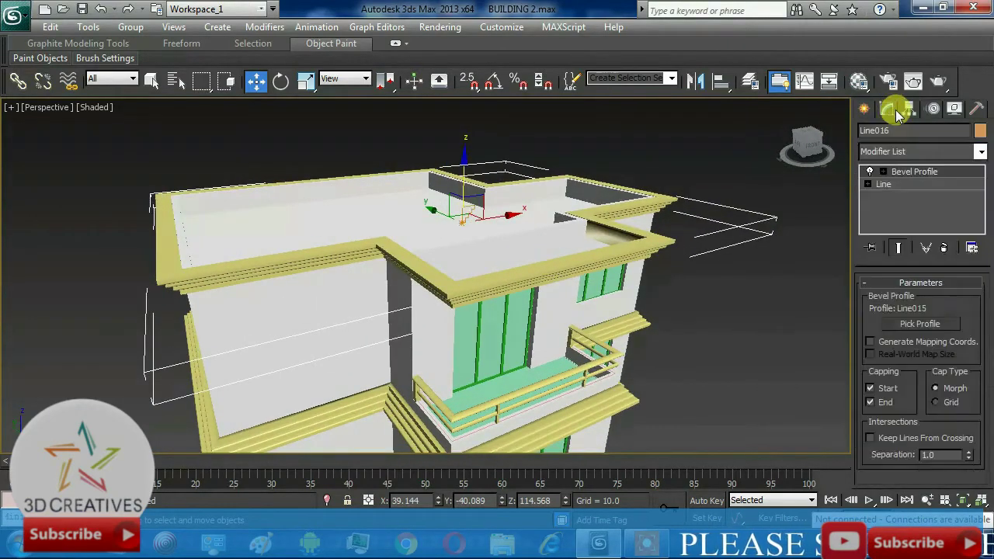
left_click(867, 184)
left_click(895, 196)
key("alt+w")
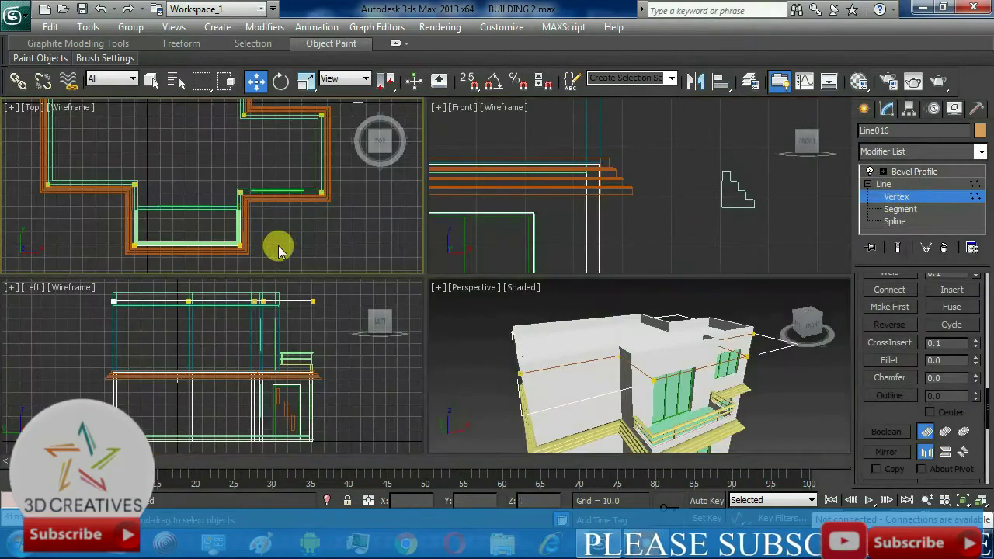
key("alt+w")
left_click_drag(229, 419, 233, 417)
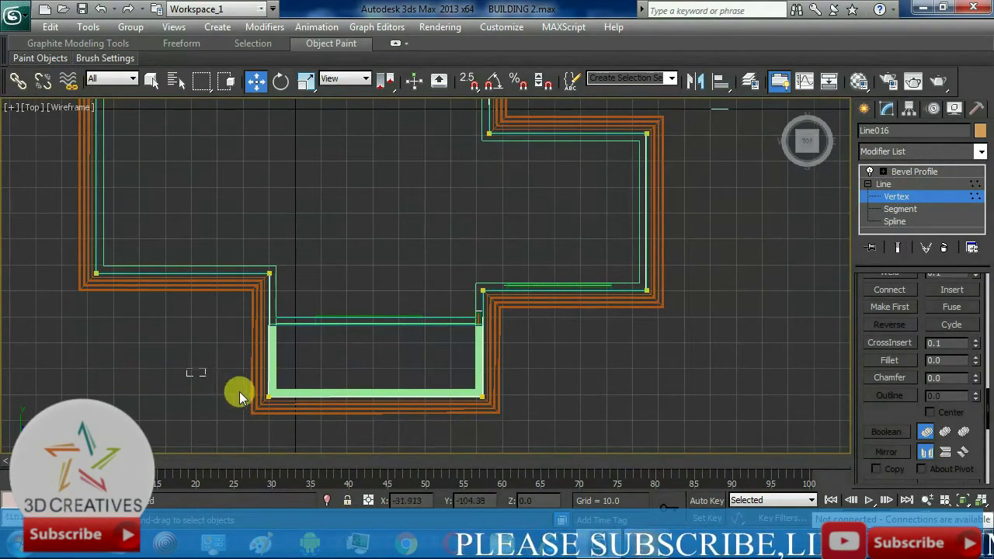
left_click(481, 396)
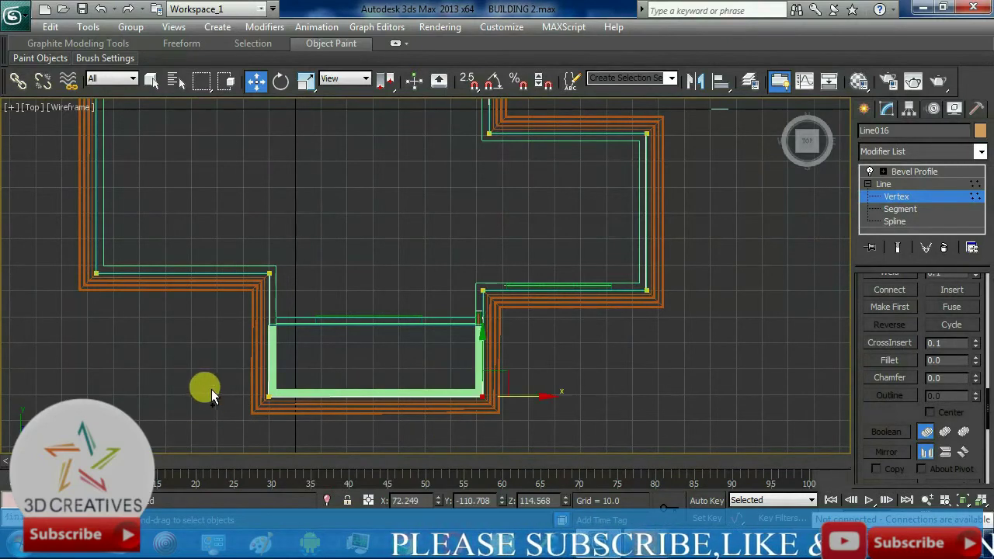
left_click(270, 400)
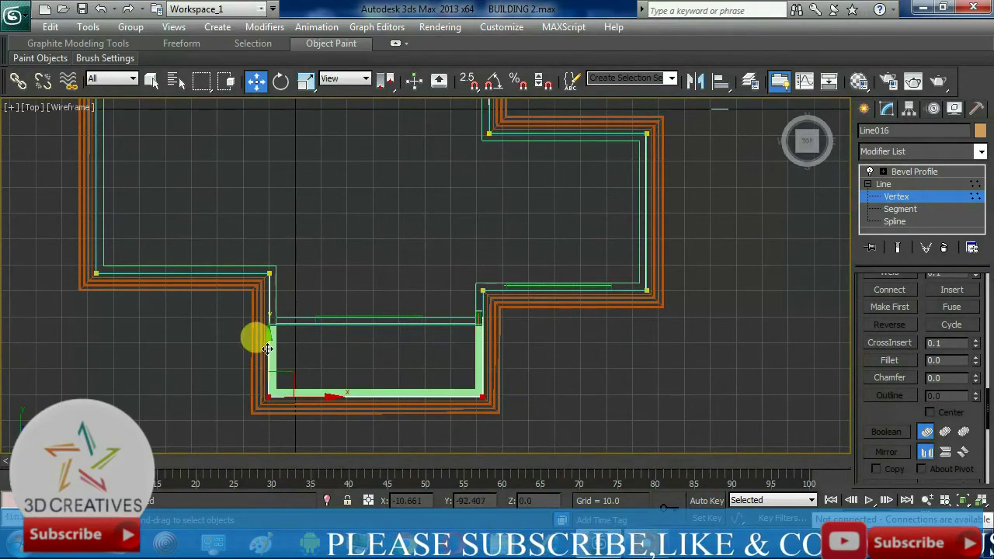
left_click_drag(256, 337, 264, 289)
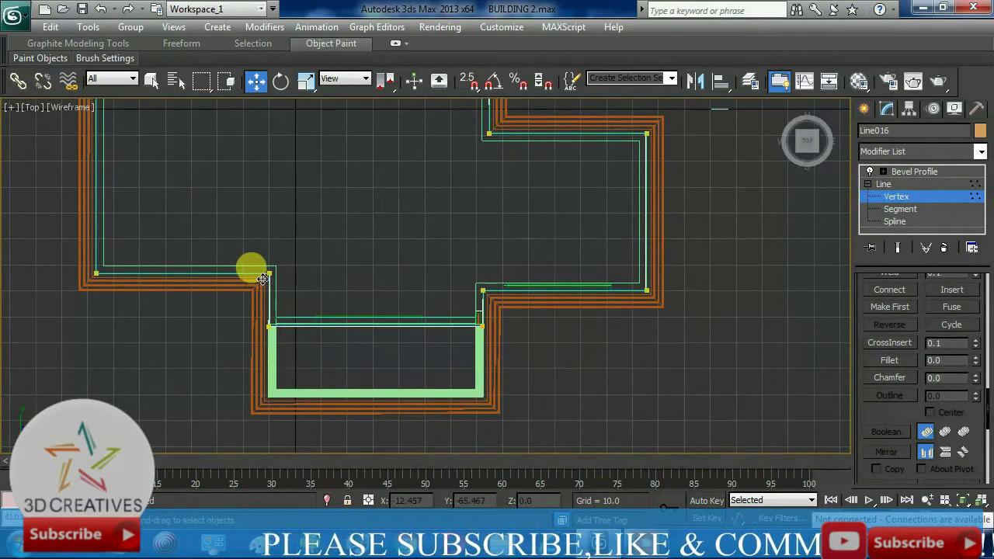
left_click(924, 171)
key("alt+w")
left_click(778, 397)
key("alt+w")
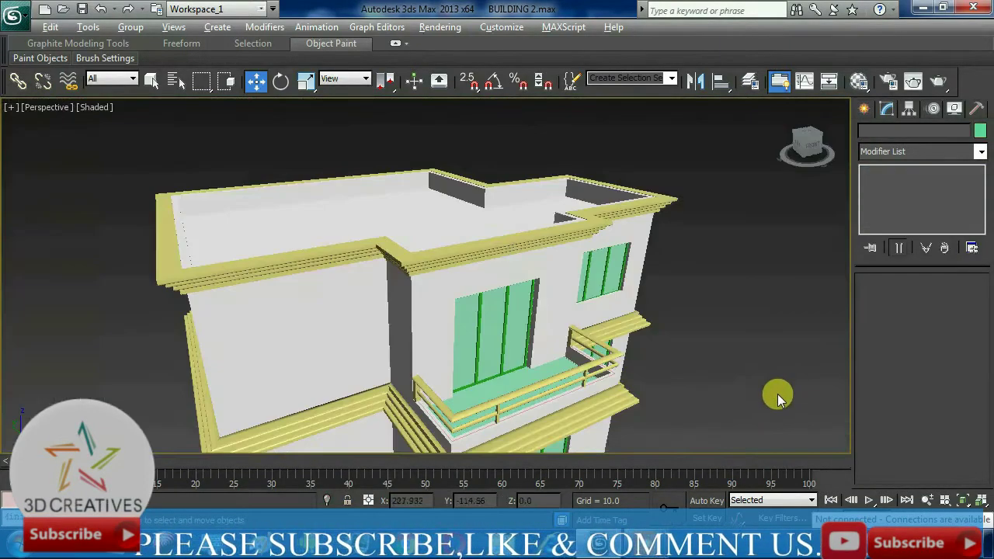
mouse_move(778, 398)
middle_mouse_down("alt")
mouse_move(663, 348)
mouse_move(662, 361)
mouse_move(659, 316)
middle_mouse_up("alt")
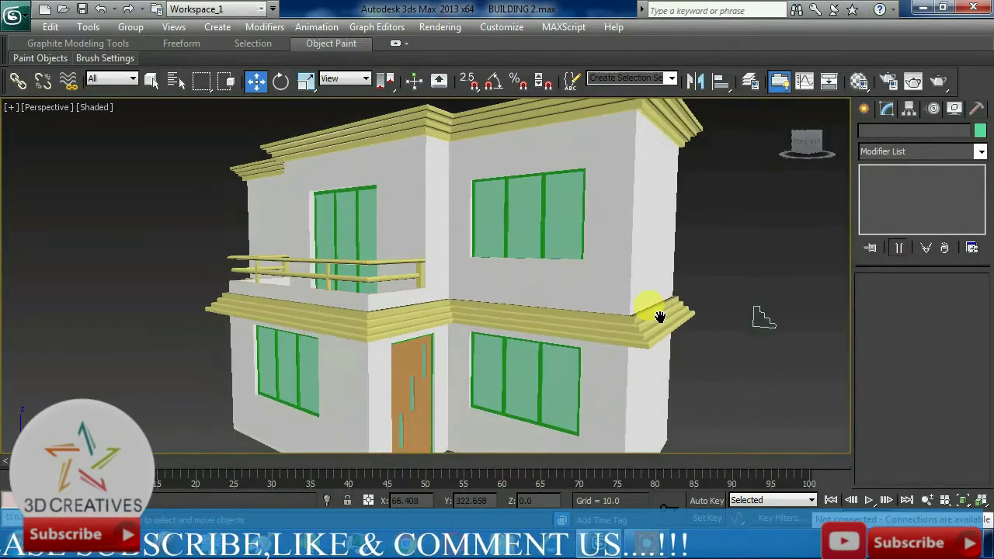
left_click(538, 389)
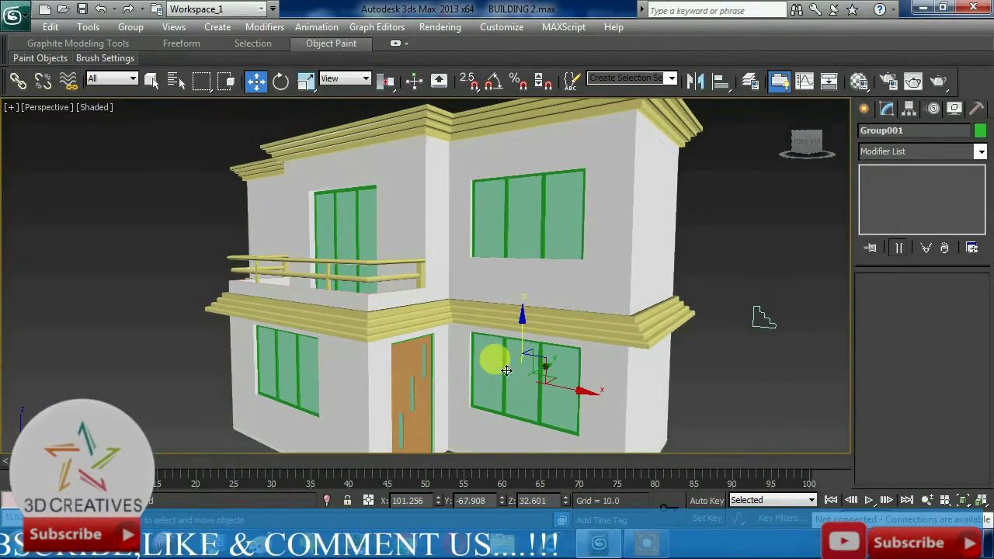
middle_click_drag(503, 365, 504, 386, "alt")
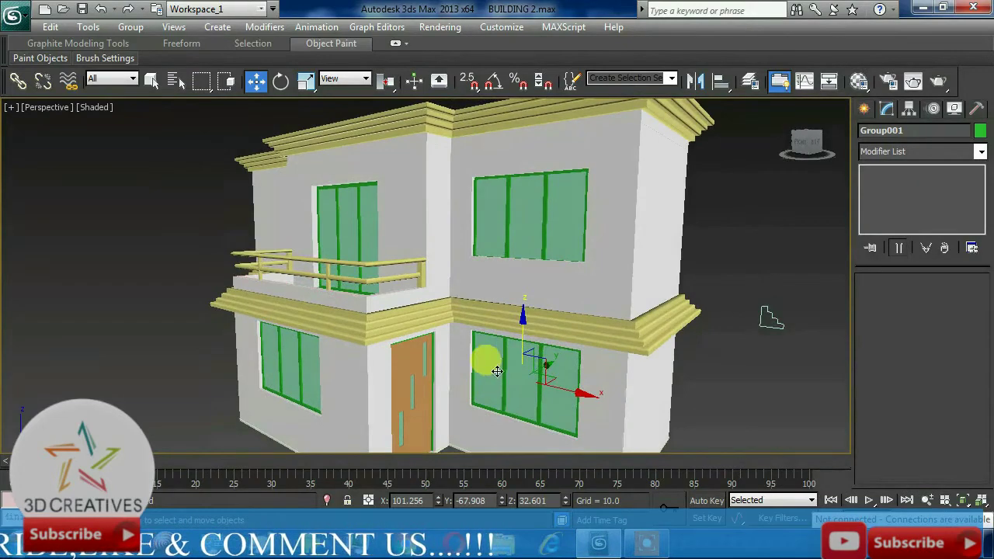
left_click(409, 358)
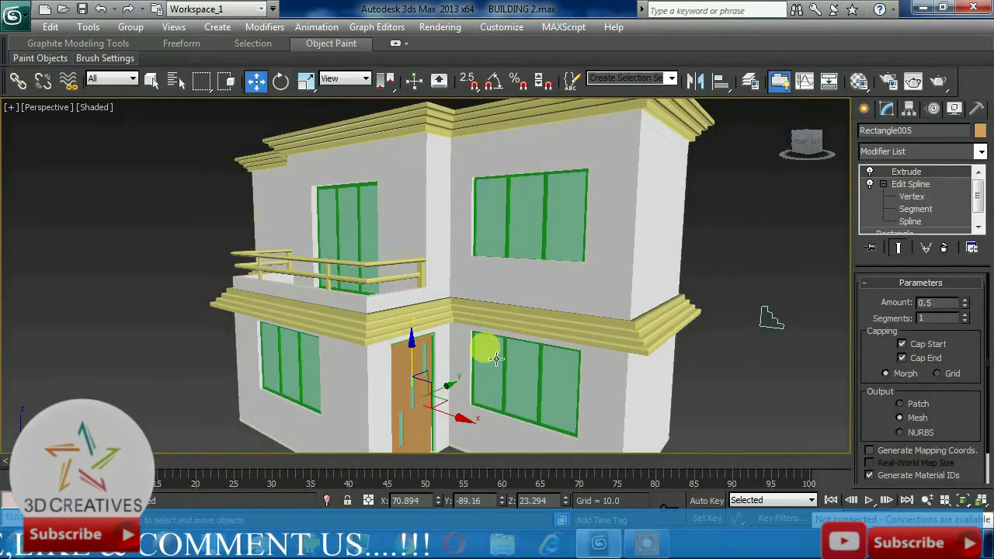
mouse_move(483, 347)
middle_mouse_down("alt")
mouse_move(488, 381)
mouse_move(506, 389)
mouse_move(472, 377)
mouse_move(533, 259)
middle_mouse_up("alt")
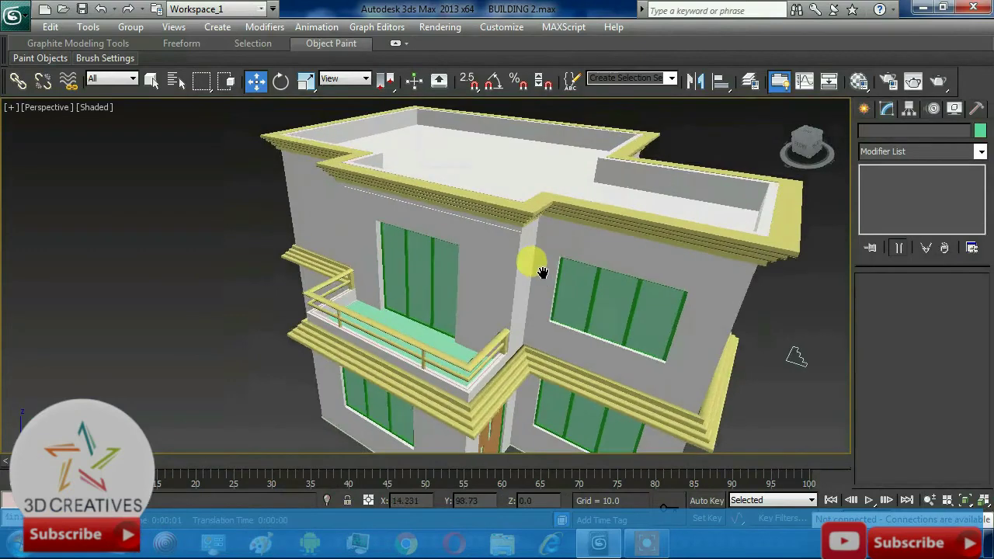
Pick the Rectangle tool and frame the upper-left facade in a maximized Front view.
left_click(864, 107)
left_click(949, 224)
key("alt+w")
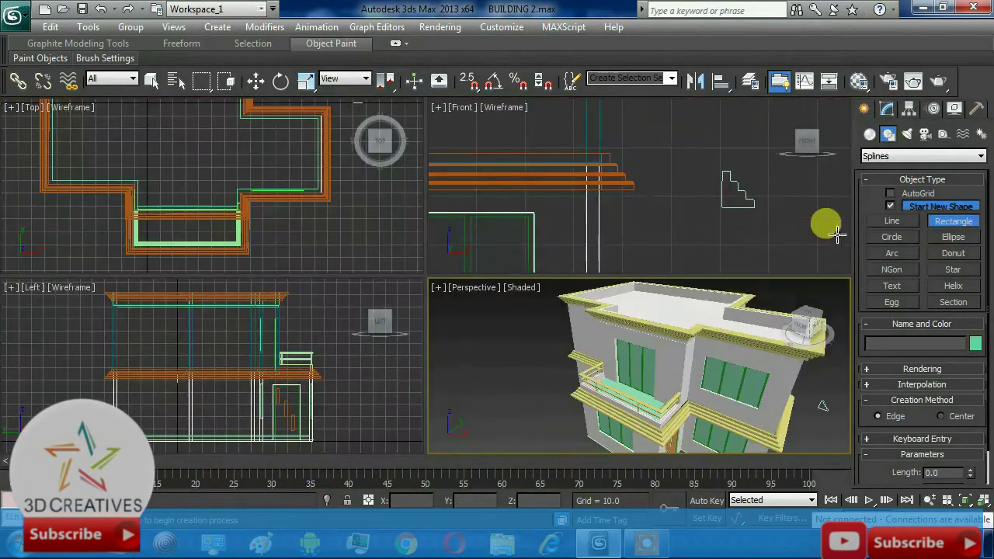
right_click(644, 189)
key("alt+w")
middle_click_drag(557, 228, 694, 189)
scroll(687, 202, "down", 3)
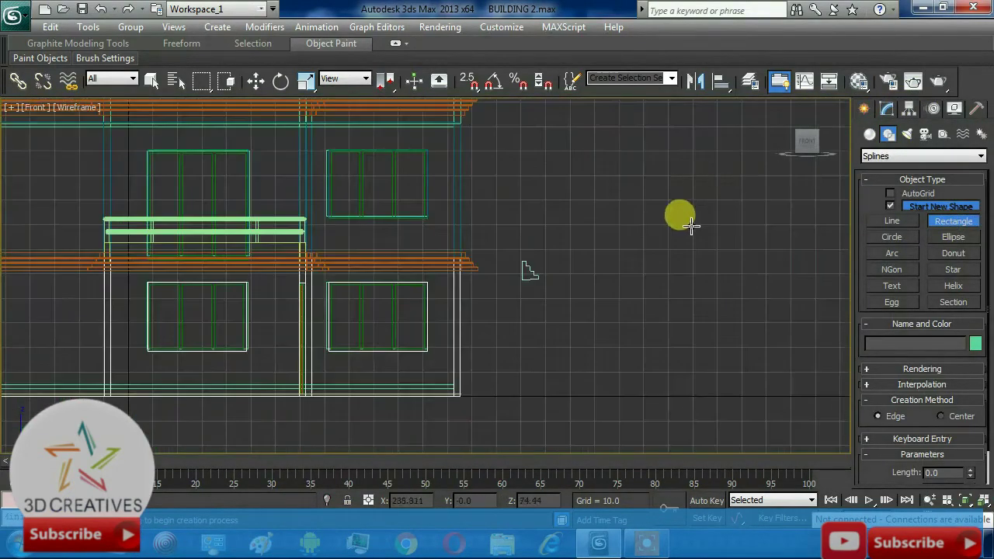
scroll(590, 228, "down", 2)
middle_click_drag(505, 240, 725, 258)
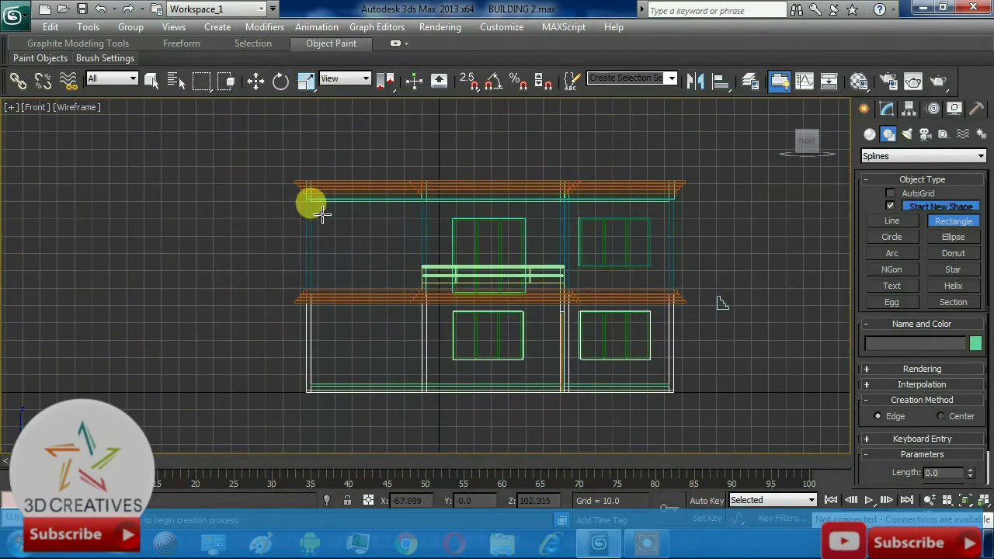
scroll(325, 223, "up", 2)
mouse_move(321, 213)
middle_mouse_down()
mouse_move(337, 199)
mouse_move(381, 223)
middle_mouse_up()
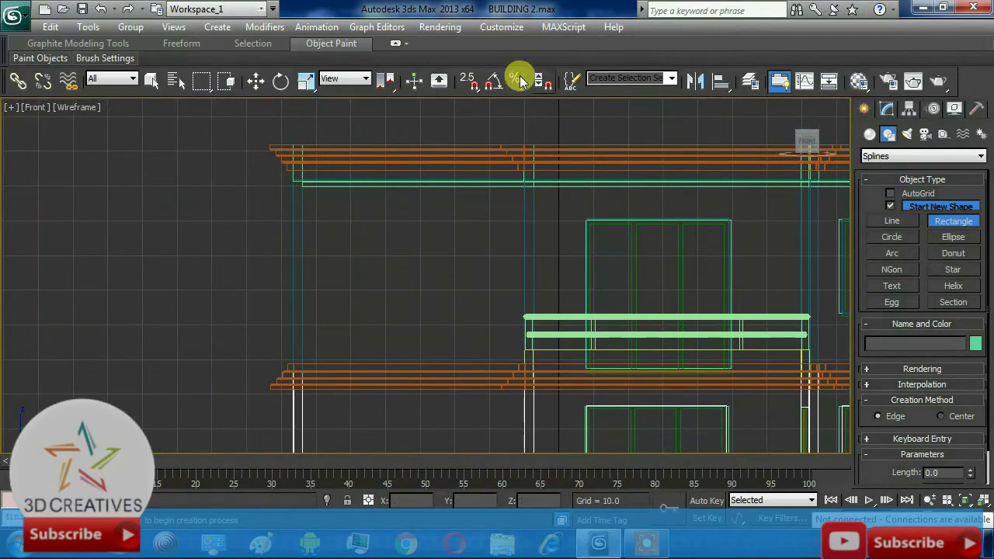
Enable Grid Points snapping and draw tall Rectangle011 on the upper storey's left.
right_click(471, 86)
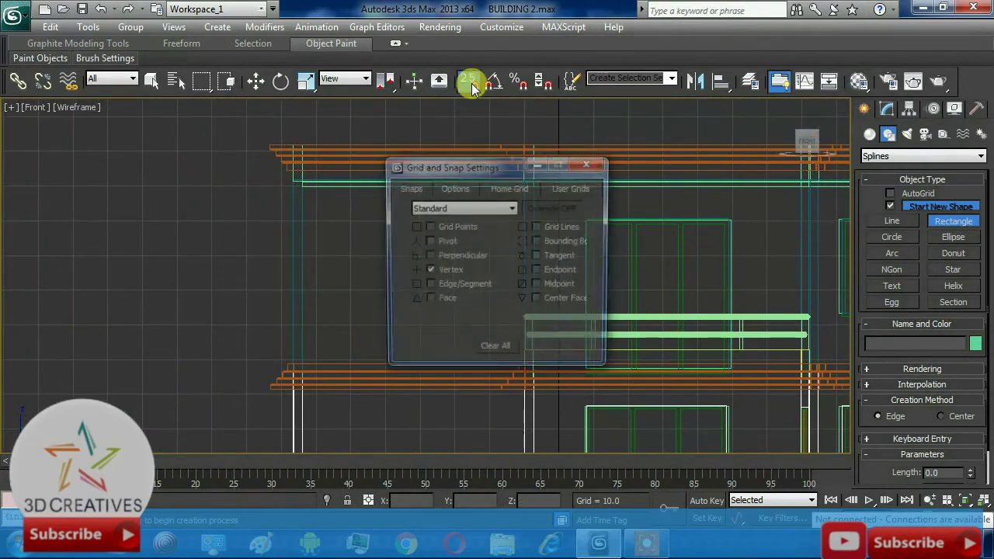
left_click(457, 226)
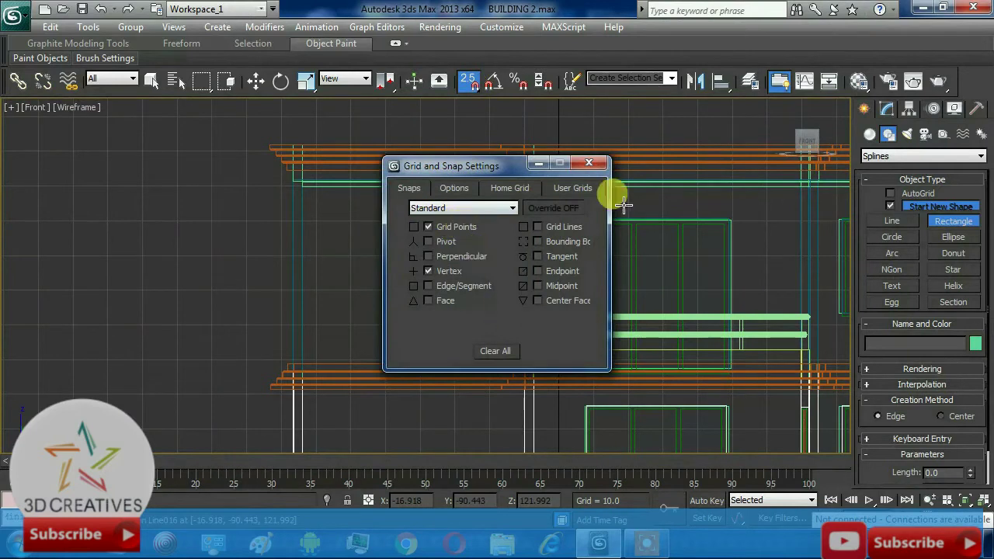
left_click(589, 162)
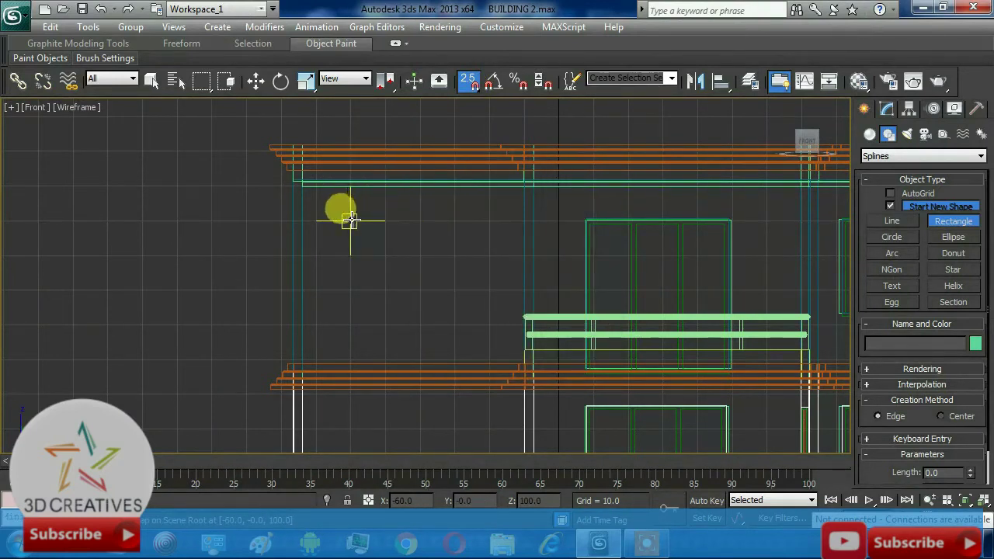
left_click_drag(350, 221, 347, 218)
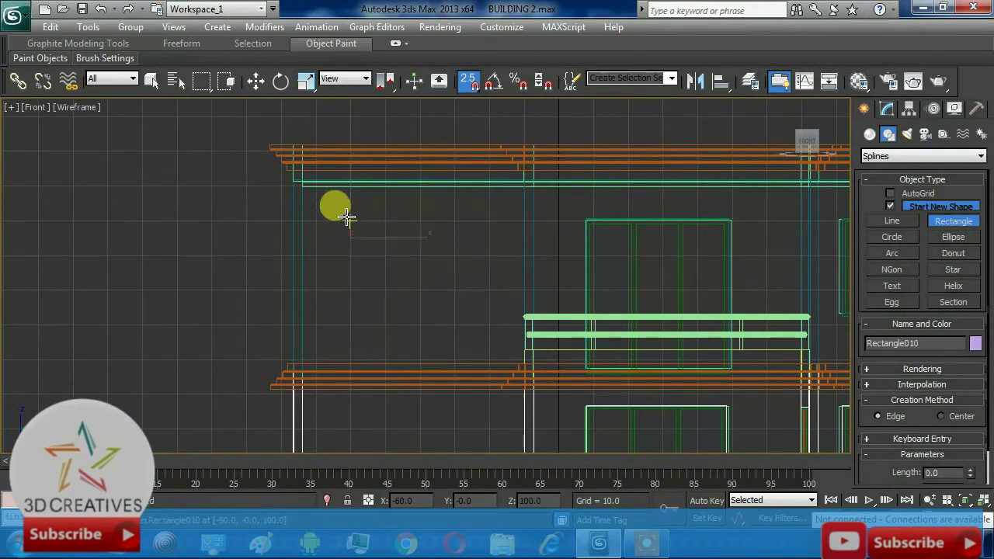
left_click_drag(362, 230, 417, 322)
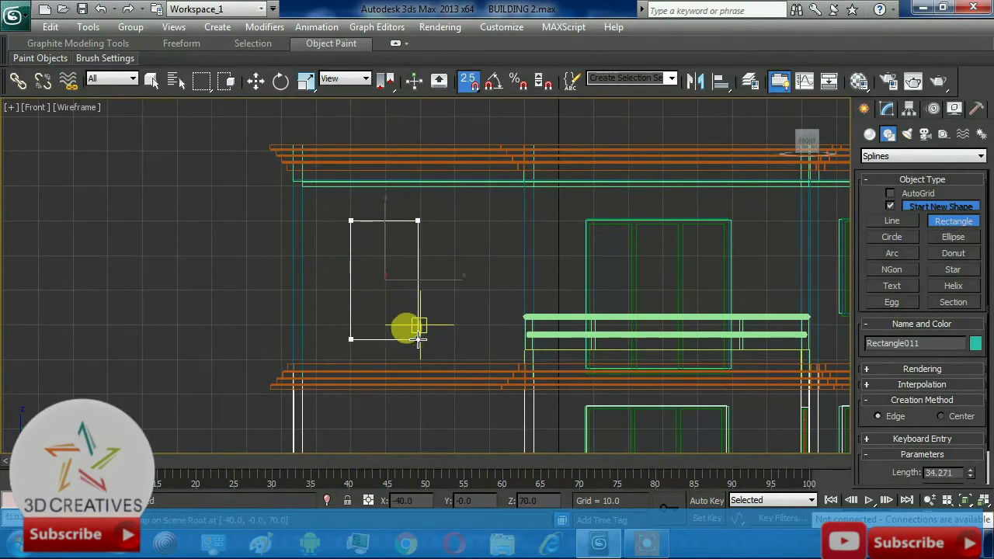
scroll(450, 288, "down", 2)
middle_click_drag(450, 288, 454, 206)
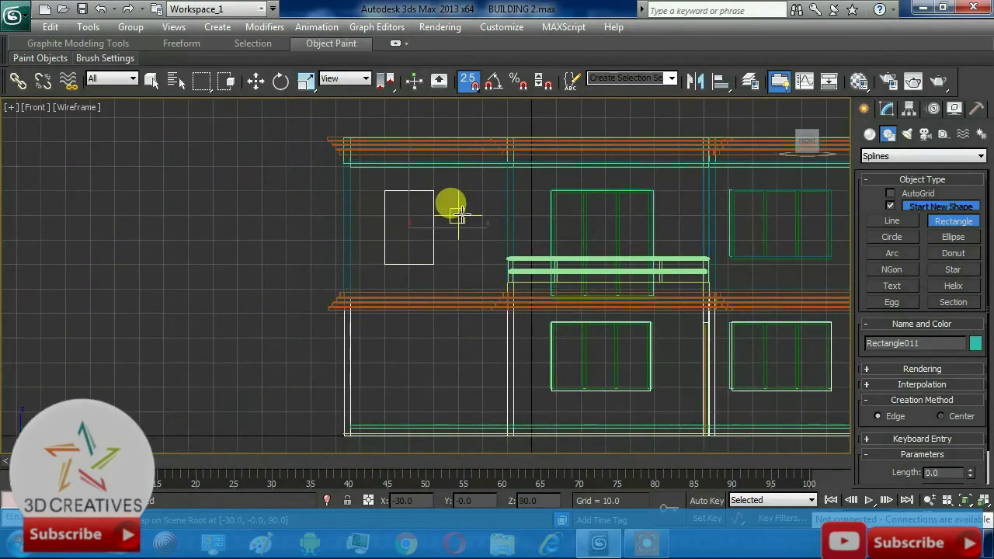
With snapping off, Shift-move a copy, Rectangle012, down to the ground storey.
left_click(256, 81)
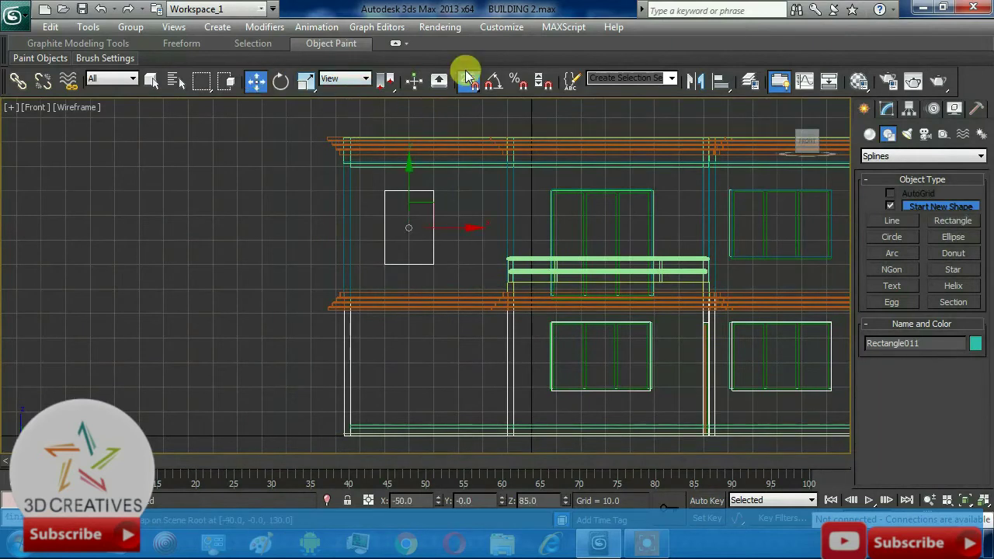
left_click(468, 81)
left_click_drag(407, 186, 426, 313)
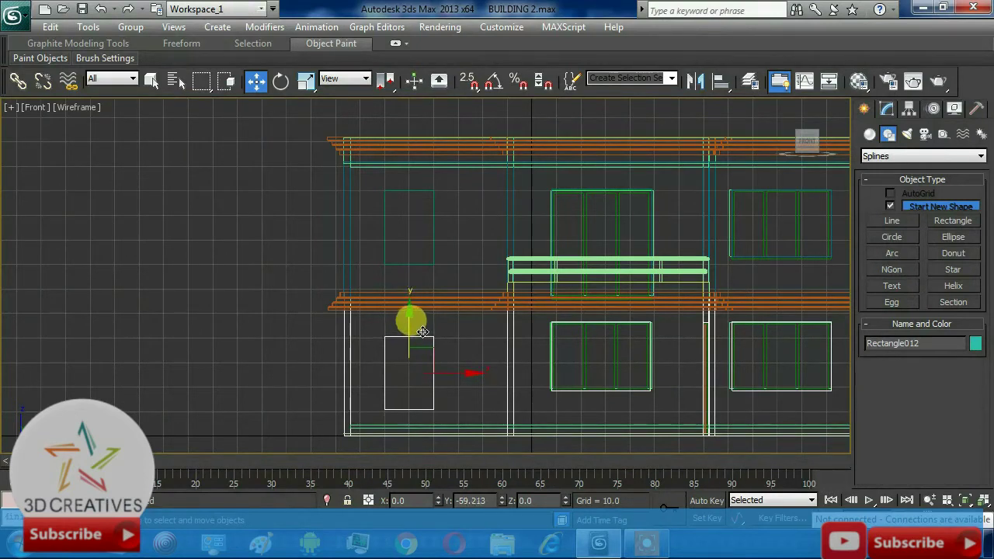
left_click_drag(422, 332, 422, 333, "shift")
left_click(498, 335)
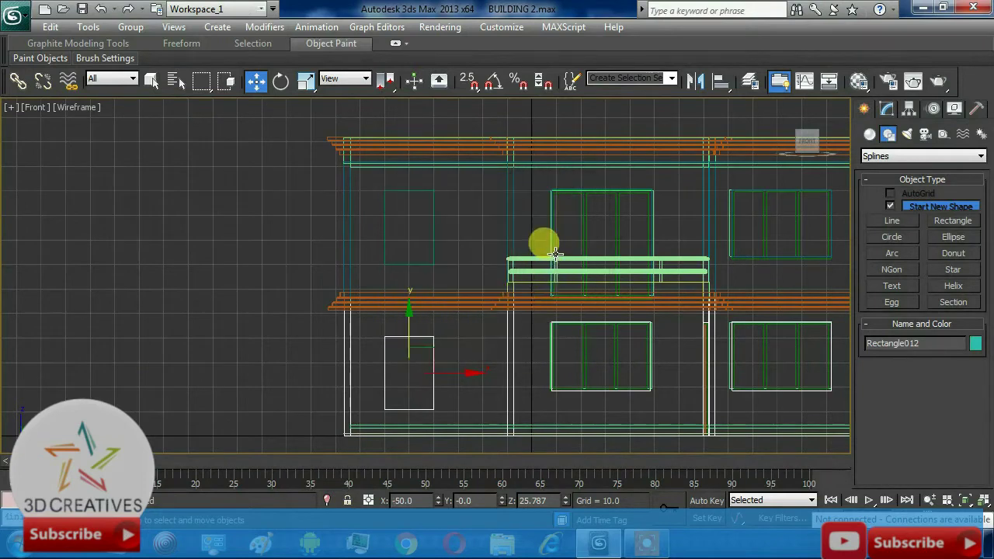
Select both rectangles and apply an Extrude modifier with Amount 0.5.
left_click(432, 240, "ctrl")
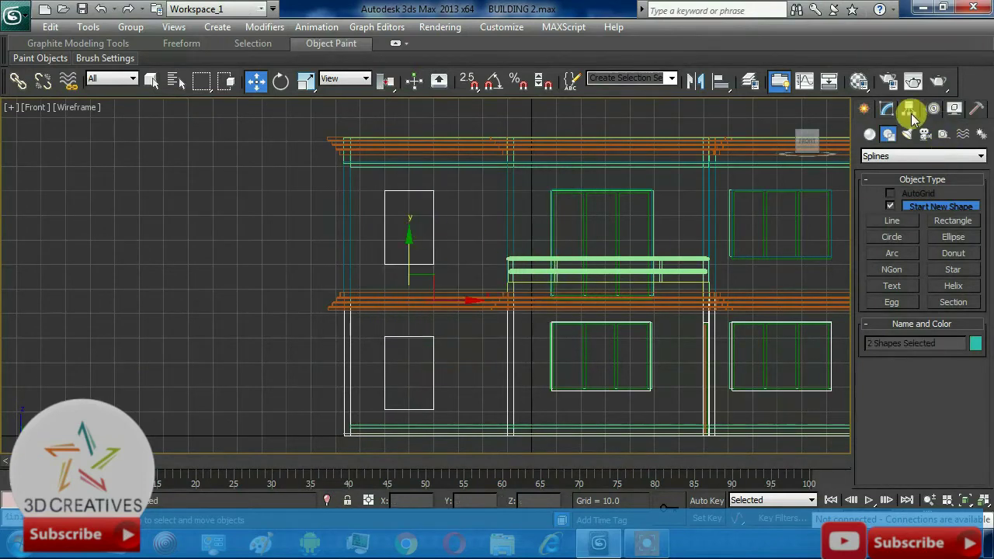
left_click(886, 109)
left_click(980, 153)
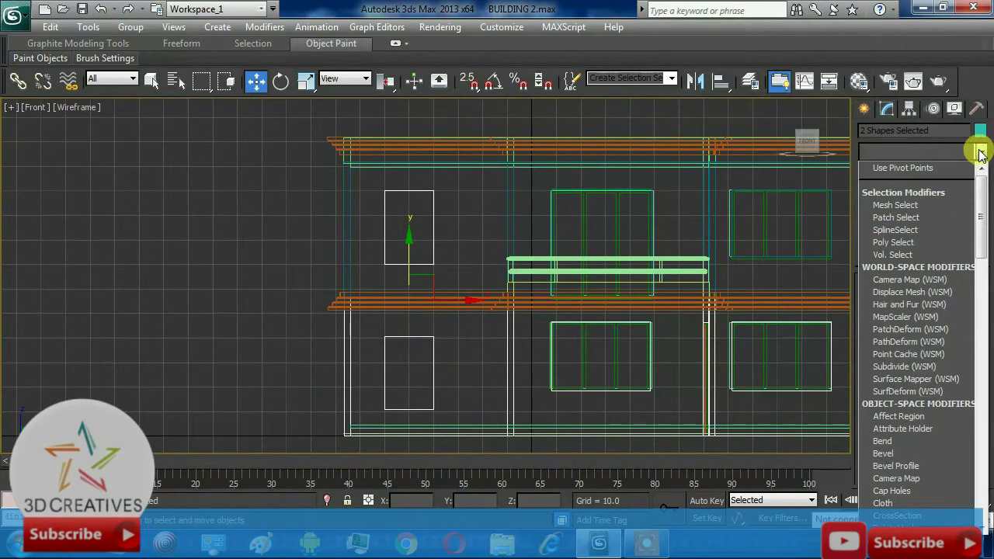
scroll(912, 223, "down", 10)
left_click(899, 228)
Raise both window panels' extrusion depth to 14 and push them into the wall.
key("alt+w")
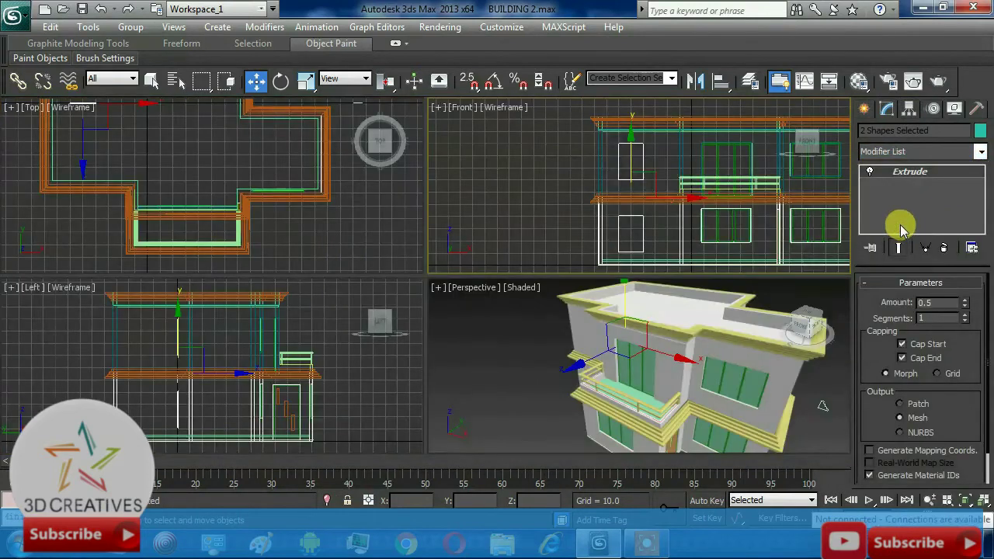
scroll(184, 163, "up", 2)
scroll(256, 194, "up", 3)
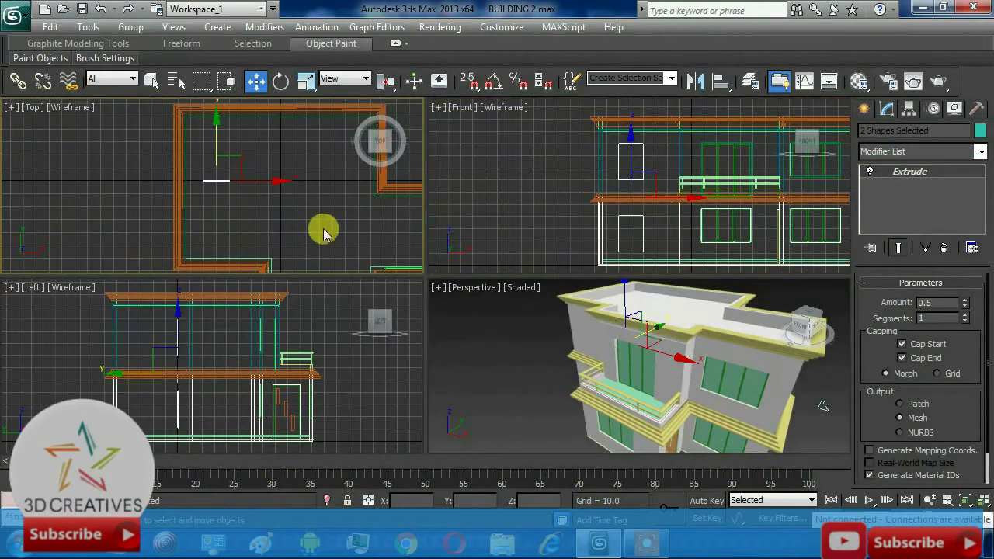
left_click_drag(966, 303, 966, 291)
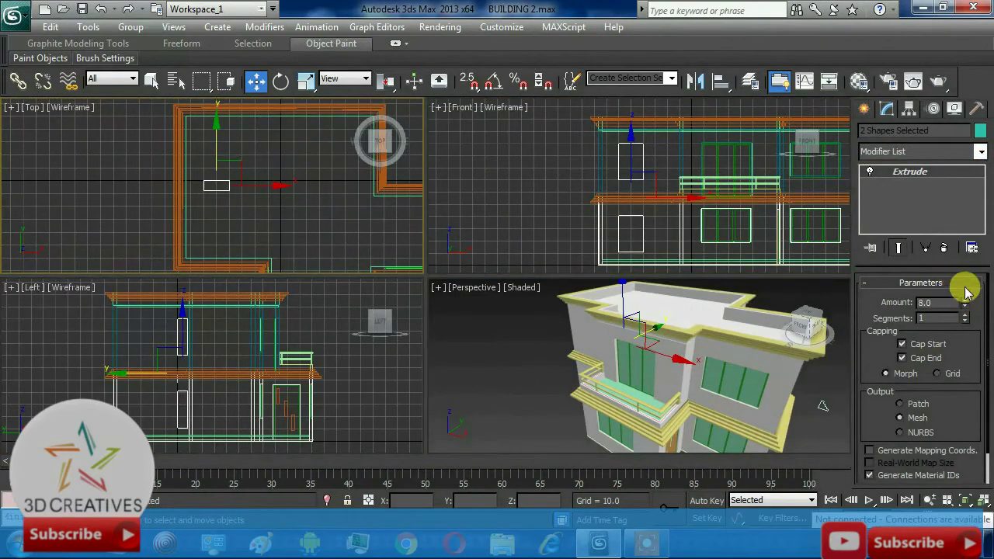
left_click_drag(219, 150, 222, 221)
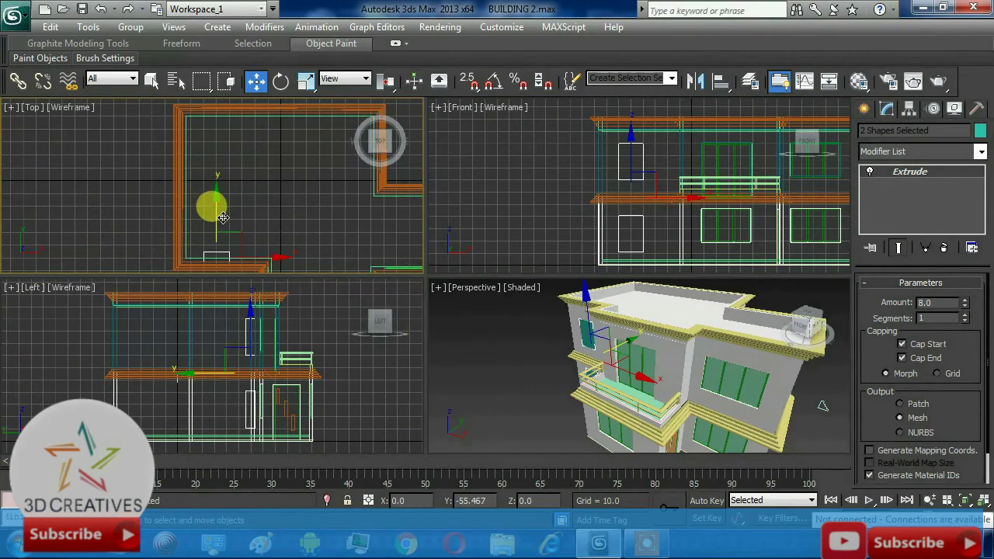
right_click(520, 341)
key("alt+w")
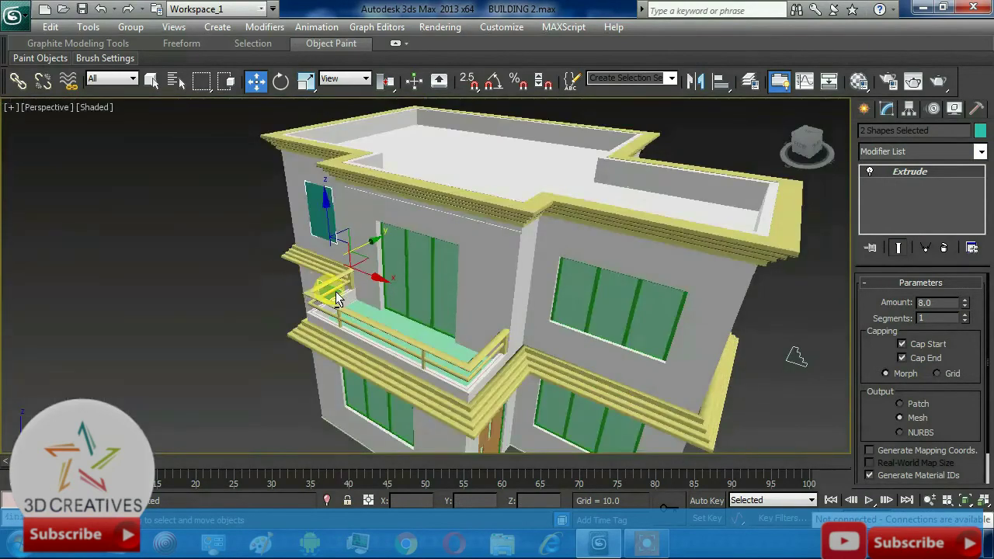
middle_click_drag(334, 287, 474, 286, "alt")
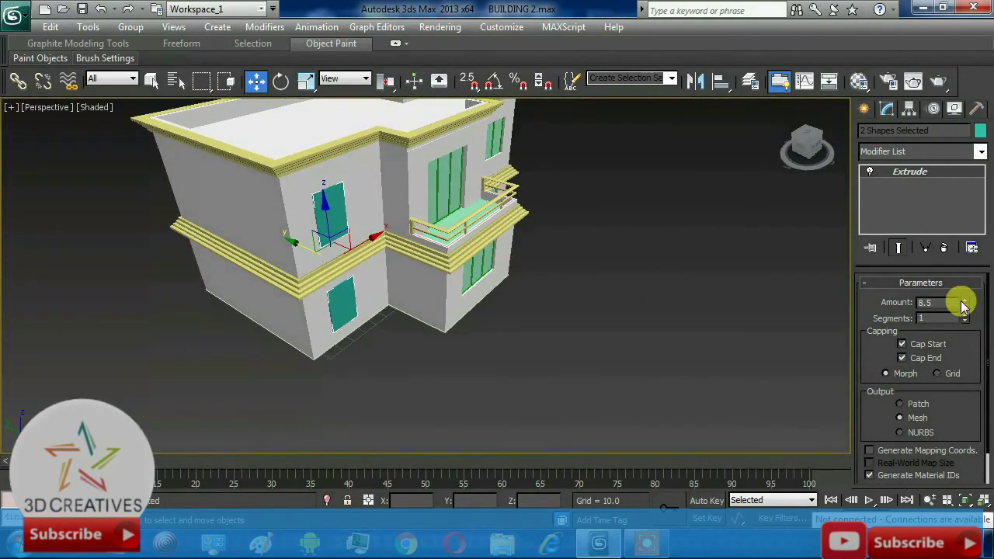
left_click_drag(963, 305, 963, 291)
middle_click_drag(448, 253, 457, 273, "alt")
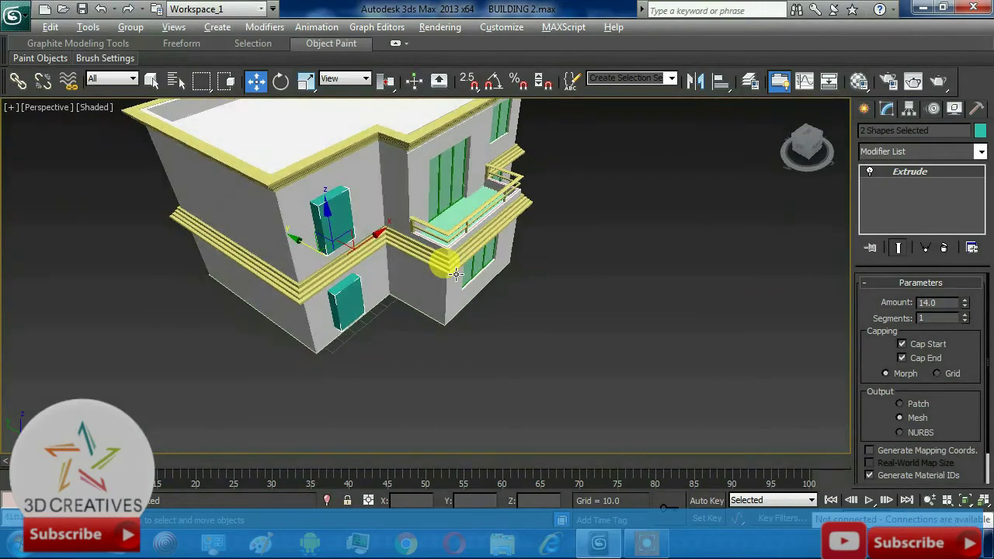
left_click_drag(294, 237, 333, 260)
Nudge the panels slightly left, then clone a copy off to the right of the house.
mouse_move(596, 295)
middle_mouse_down("alt")
mouse_move(428, 275)
mouse_move(429, 250)
mouse_move(477, 233)
mouse_move(576, 247)
middle_mouse_up("alt")
mouse_move(414, 195)
middle_mouse_down()
mouse_move(493, 235)
mouse_move(373, 250)
mouse_move(413, 267)
middle_mouse_up()
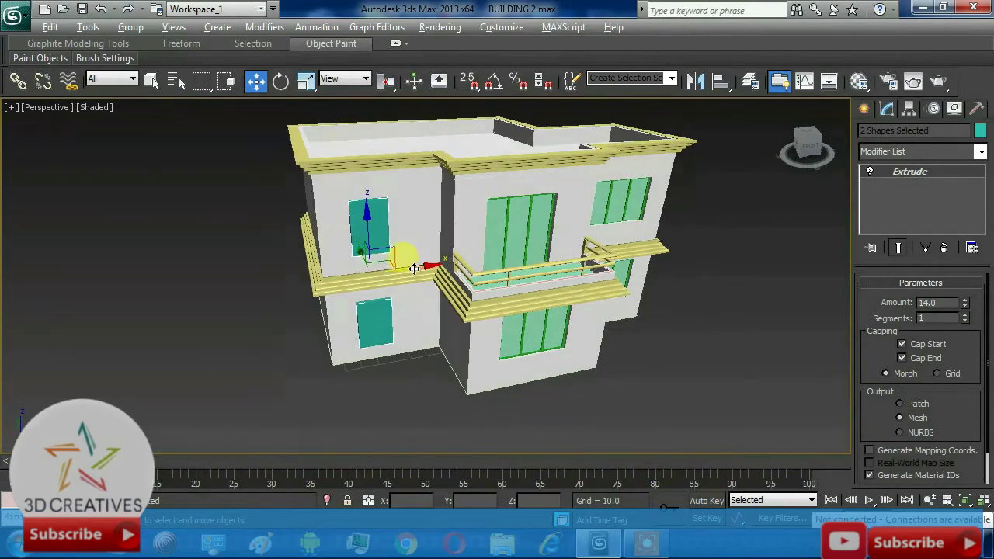
left_click_drag(411, 265, 409, 265)
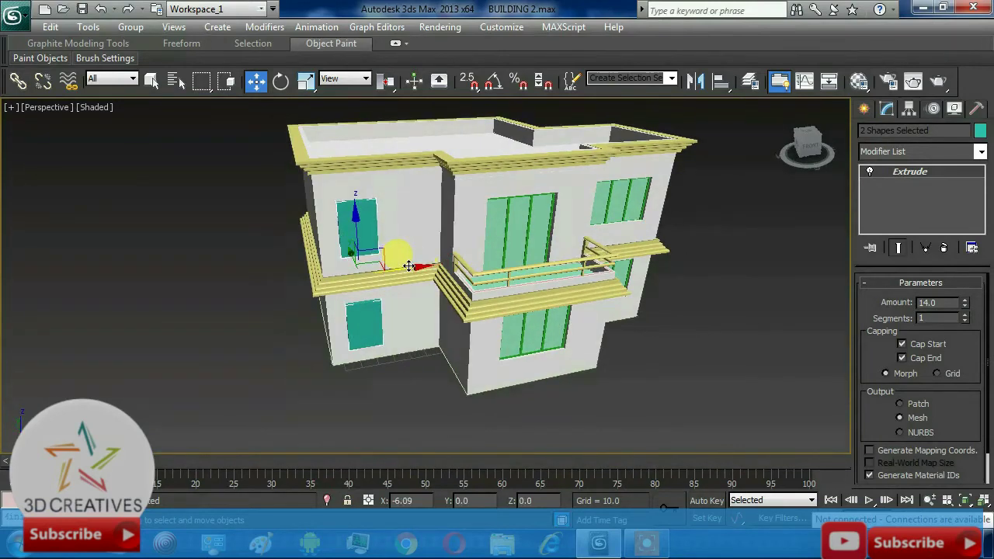
mouse_move(408, 265)
middle_mouse_down("alt")
mouse_move(406, 288)
mouse_move(422, 282)
mouse_move(359, 290)
middle_mouse_up("alt")
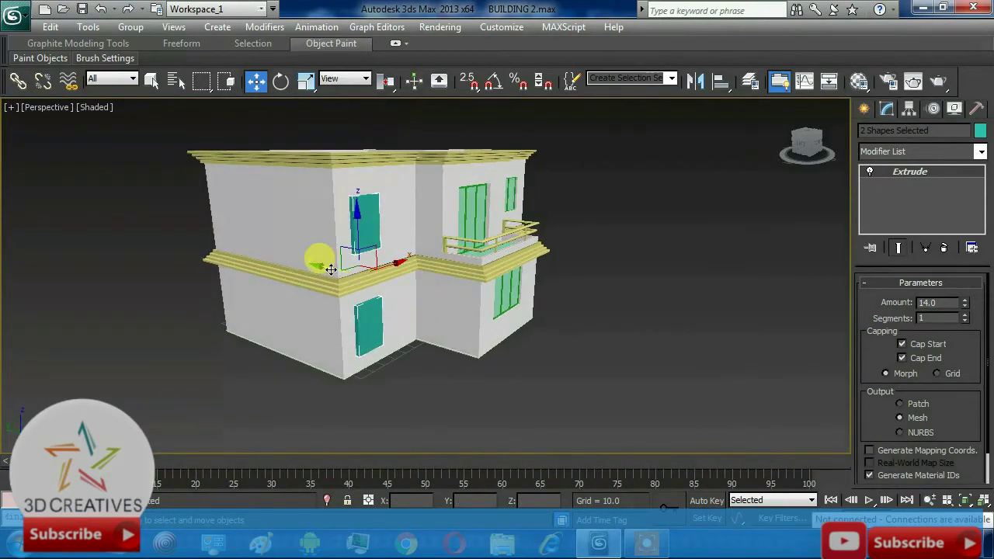
left_click_drag(330, 269, 675, 324, "shift")
type("0")
key("Return")
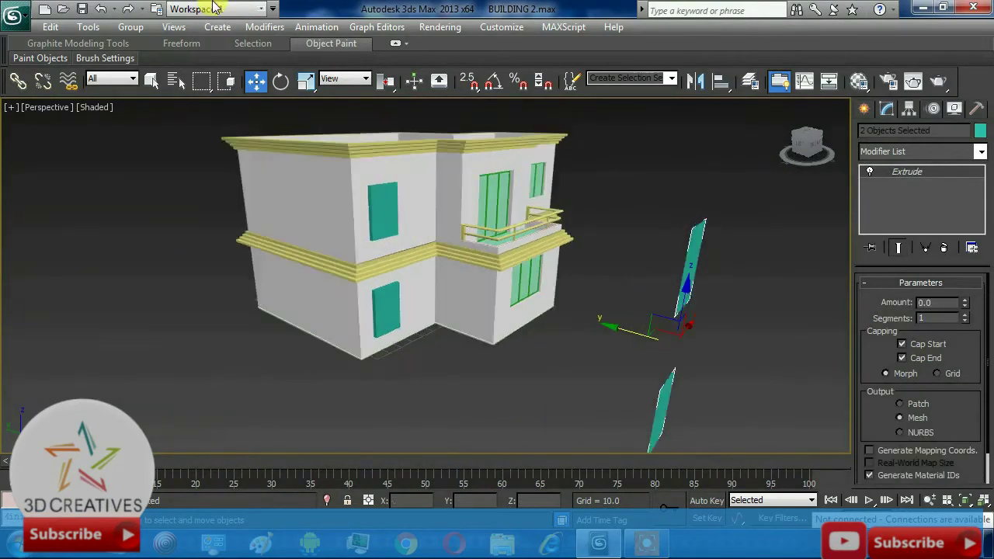
middle_click_drag(453, 207, 456, 243)
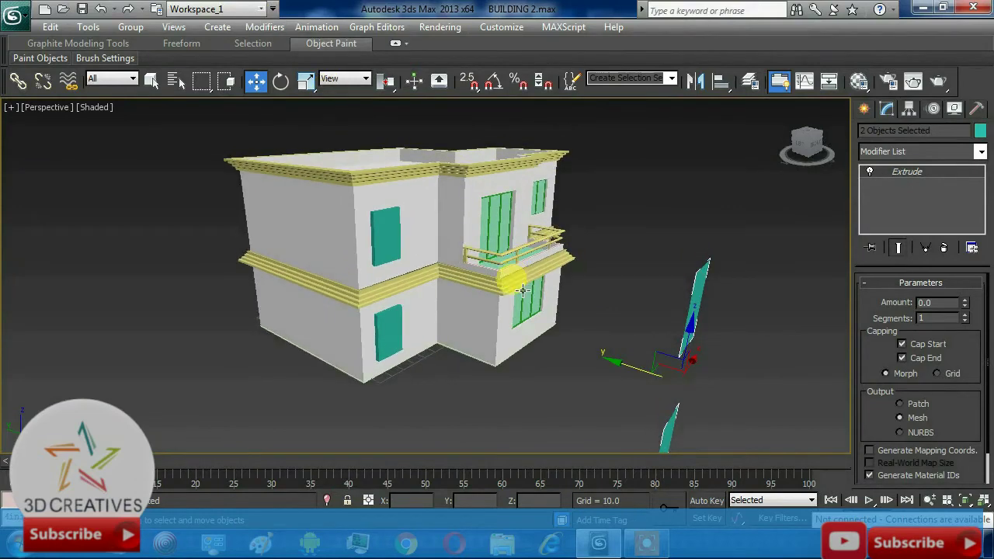
mouse_move(523, 289)
middle_mouse_down("alt")
mouse_move(432, 272)
mouse_move(466, 270)
mouse_move(509, 287)
middle_mouse_up("alt")
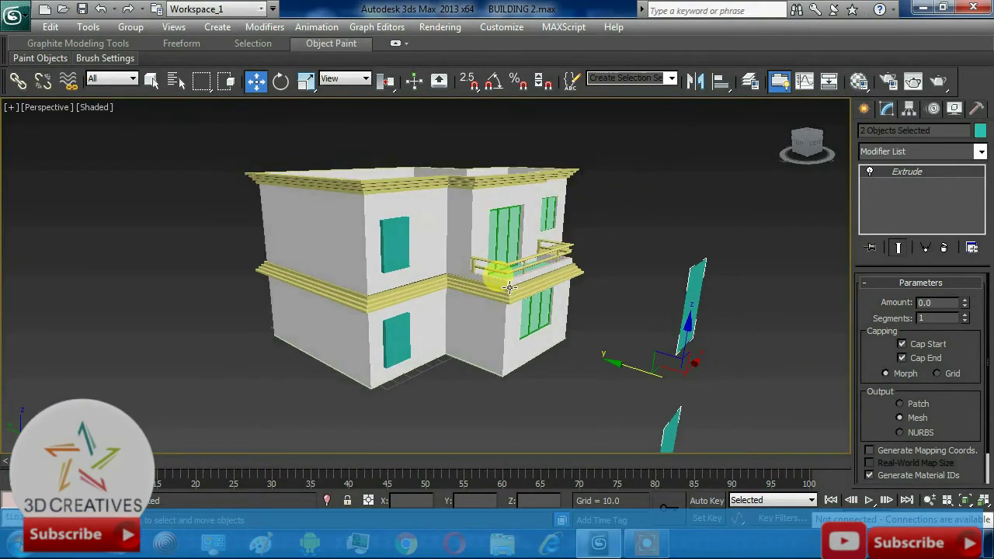
ProBoolean-subtract the upper-left window panel from the building walls.
left_click(326, 239)
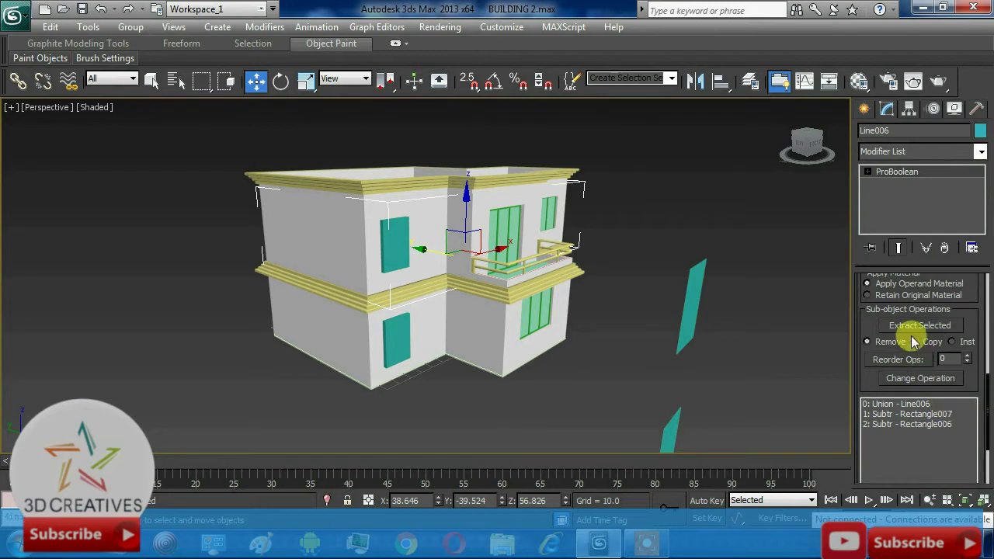
left_click_drag(986, 404, 986, 289)
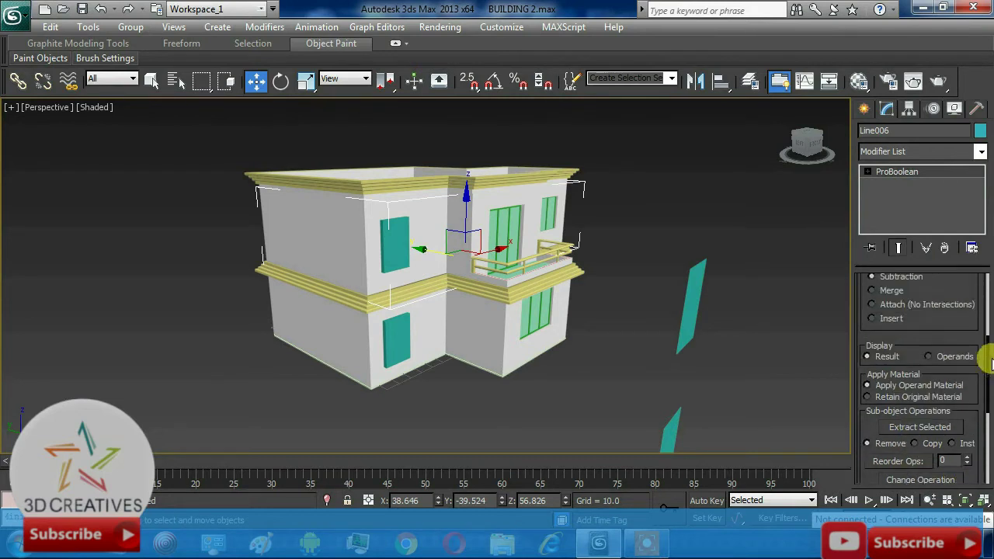
left_click(916, 298)
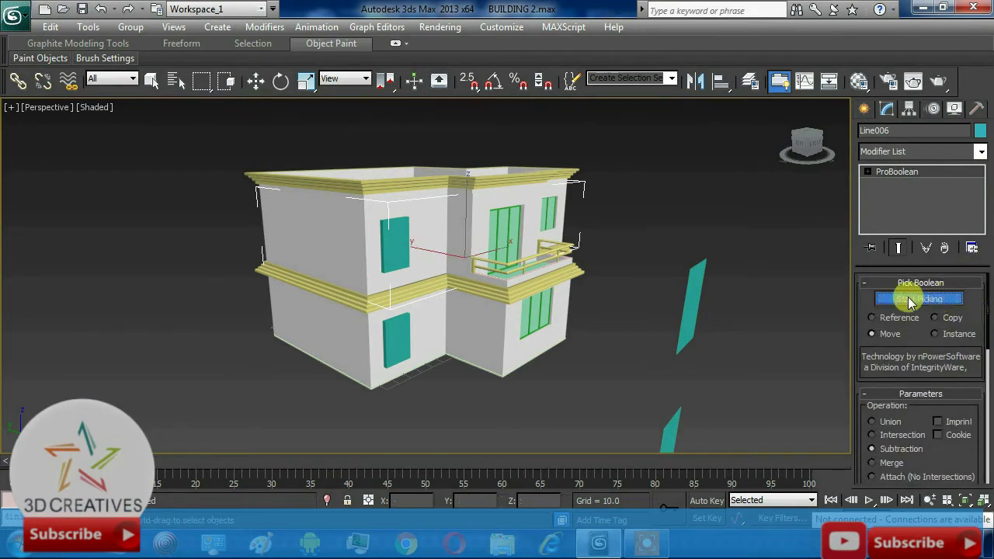
left_click(381, 231)
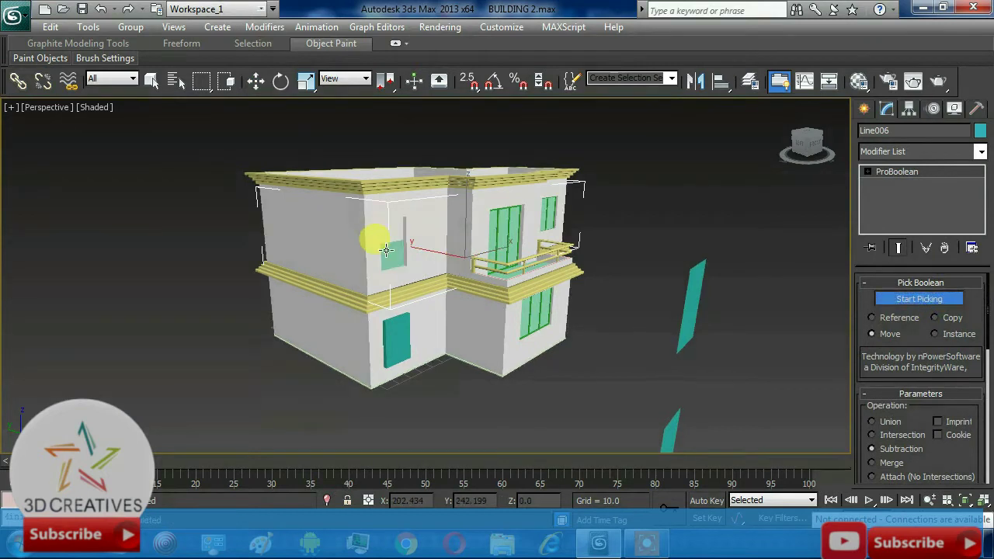
Subtract the lower-left window panel from the ground-storey body with ProBoolean.
left_click(863, 108)
key("w")
left_click(373, 335)
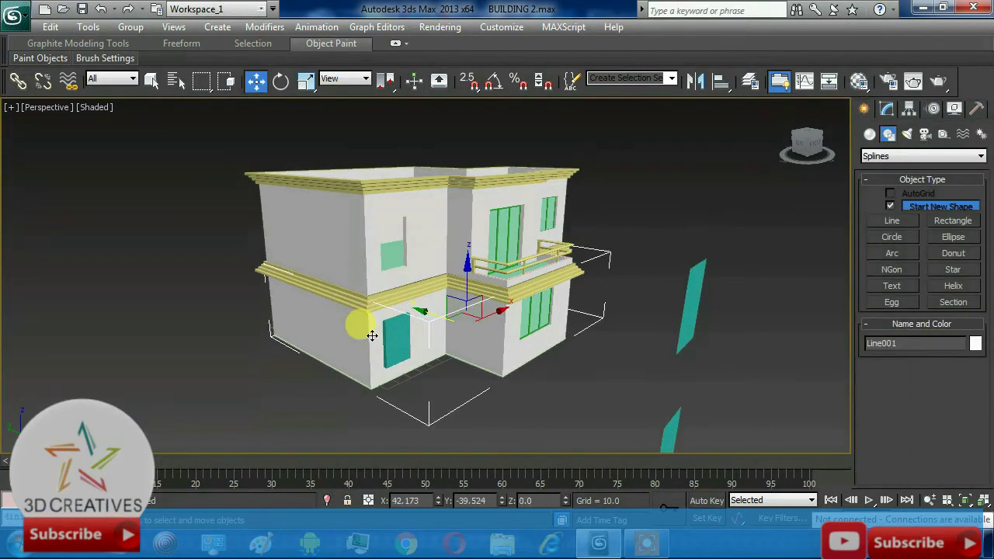
left_click(885, 109)
left_click(916, 299)
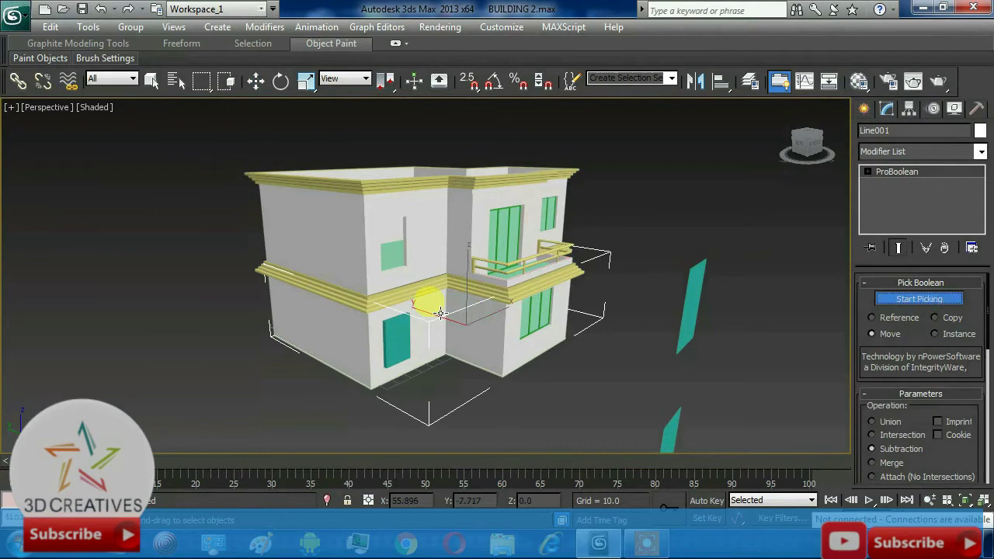
left_click(390, 341)
Select both copied teal window panels and move them onto the building's left wall.
left_click(864, 108)
key("w")
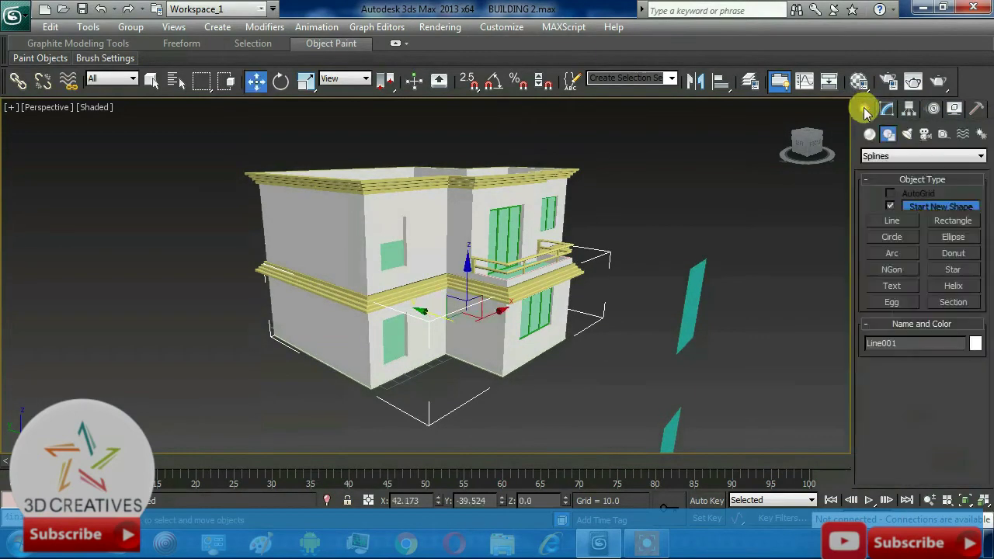
mouse_move(695, 301)
middle_mouse_down("alt")
mouse_move(628, 261)
mouse_move(636, 295)
mouse_move(659, 304)
mouse_move(666, 288)
mouse_move(672, 303)
middle_mouse_up("alt")
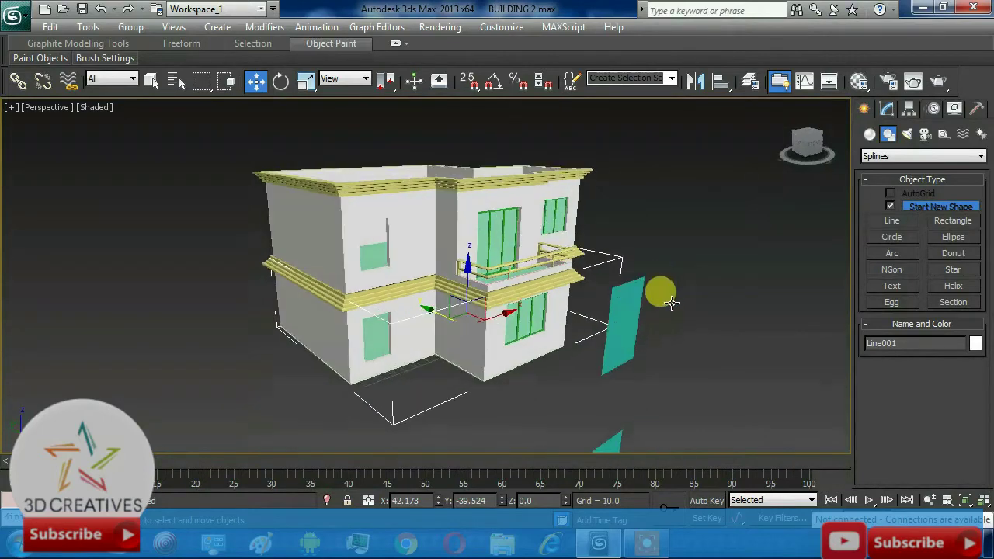
left_click(626, 325)
mouse_move(644, 340)
middle_mouse_down("alt")
mouse_move(645, 304)
mouse_move(637, 421)
middle_mouse_up("alt")
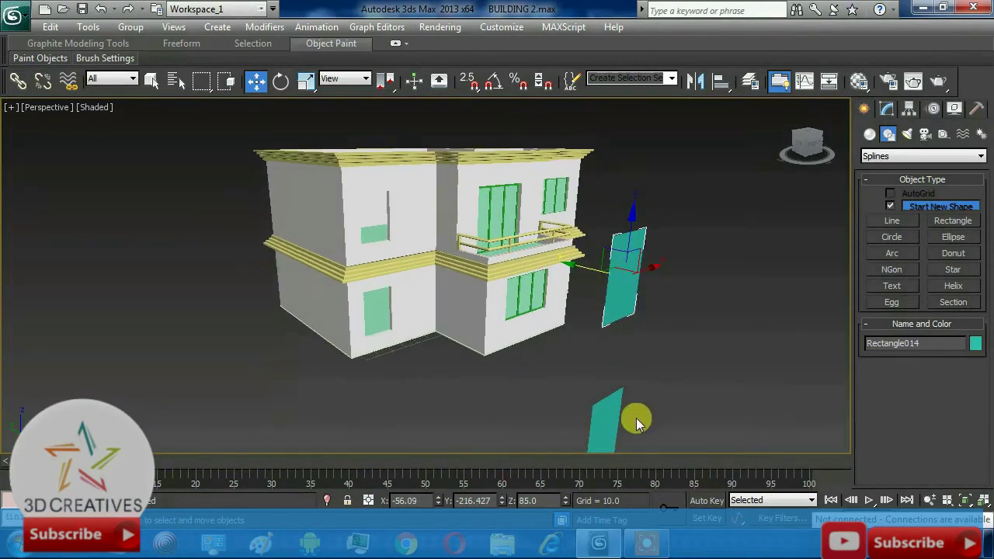
left_click(614, 412, "ctrl")
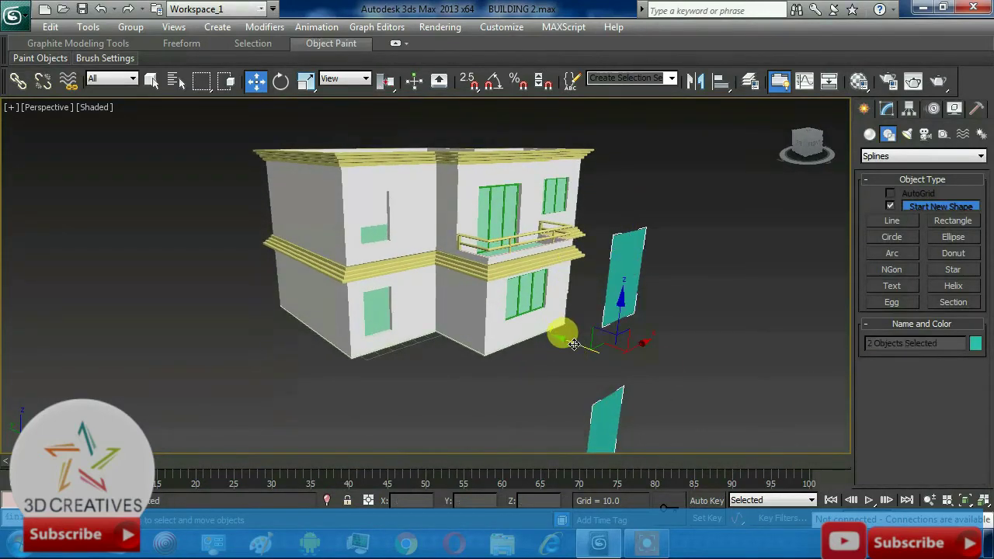
left_click_drag(573, 344, 331, 207)
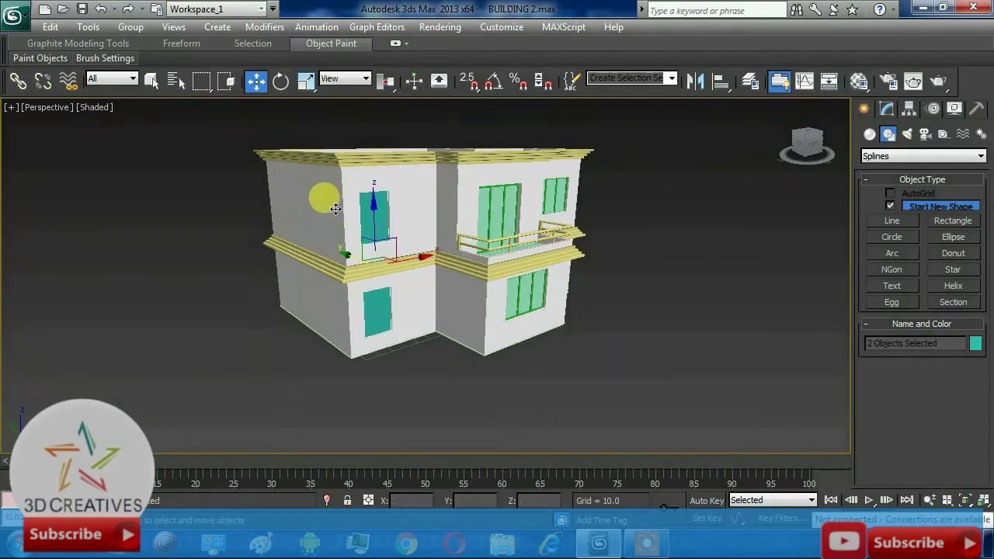
Check the panels' alignment with the wall openings in the maximized Left viewport.
key("alt+w")
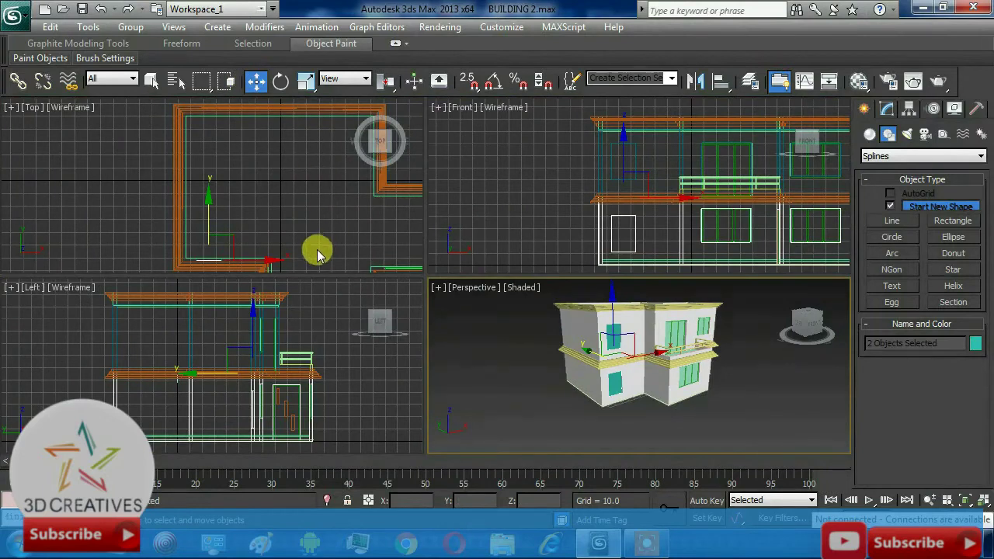
right_click(333, 388)
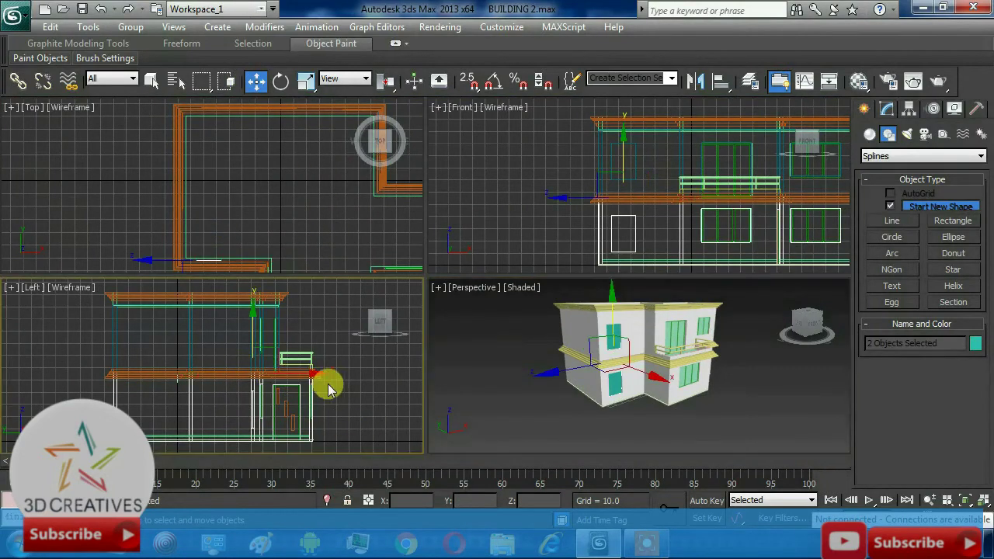
key("alt+w")
middle_click_drag(614, 306, 531, 334)
scroll(531, 333, "up", 2)
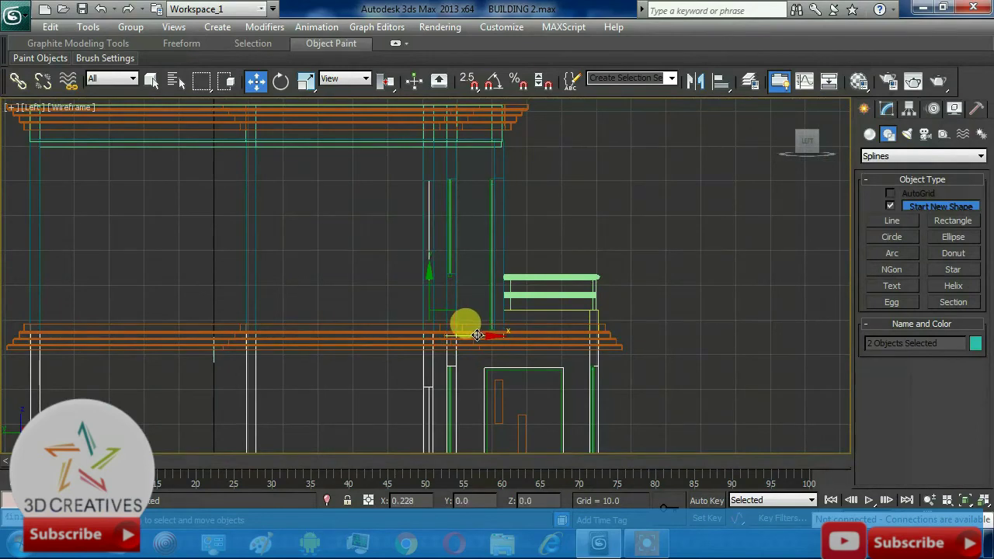
key("alt+w")
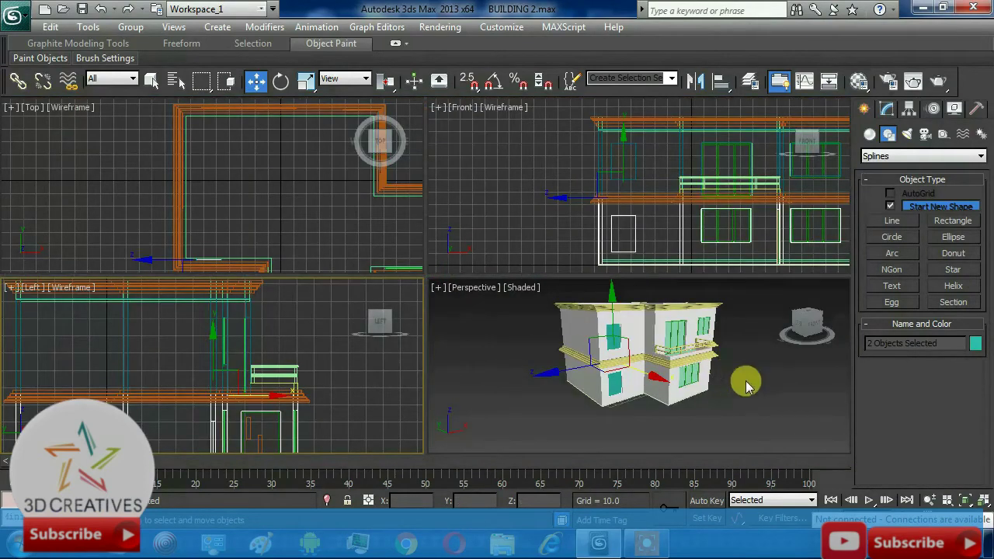
key("m")
key("alt+w")
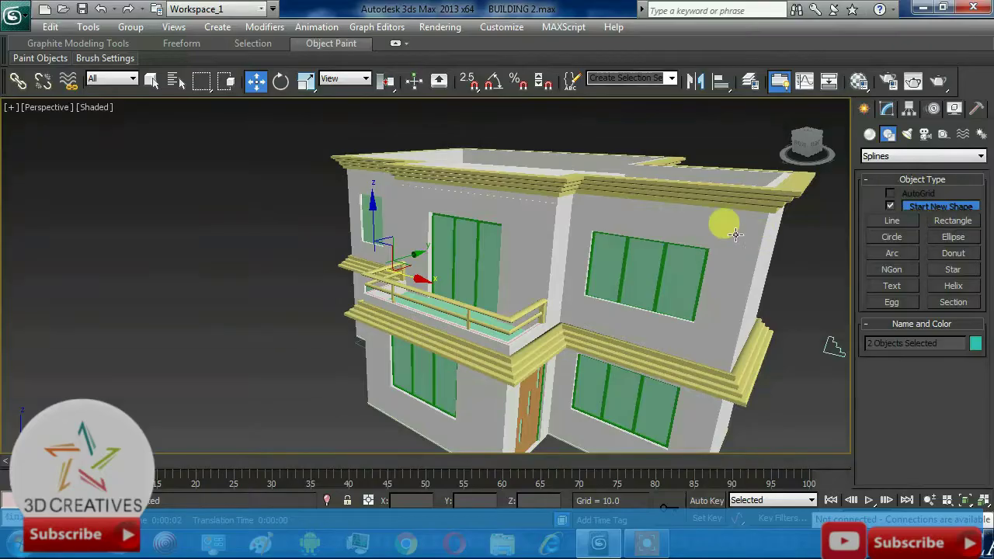
Draw a new rectangle around the whole building in the Top view.
mouse_move(724, 298)
middle_mouse_down("alt")
mouse_move(732, 284)
mouse_move(776, 272)
middle_mouse_up("alt")
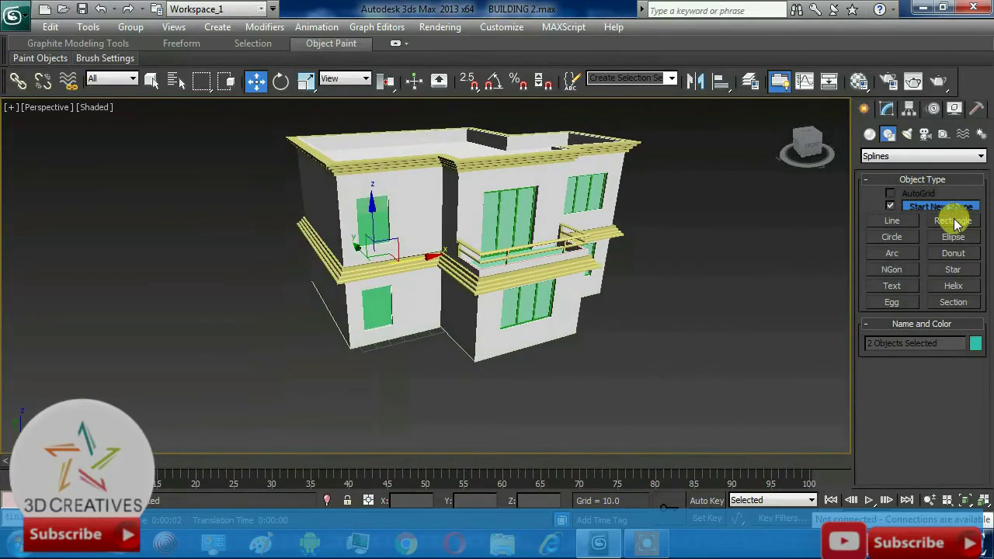
left_click(955, 224)
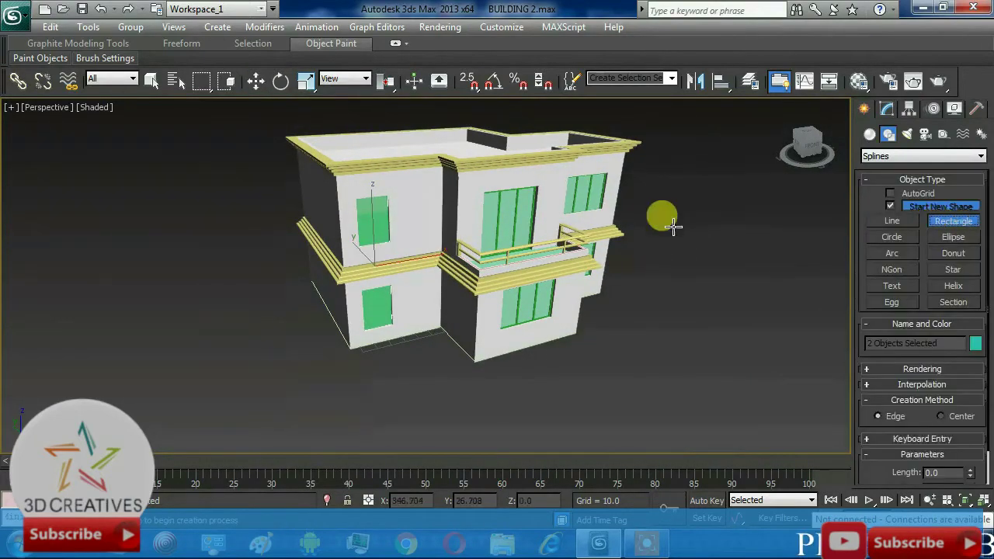
key("alt+w")
key("alt+w")
scroll(287, 188, "down", 2)
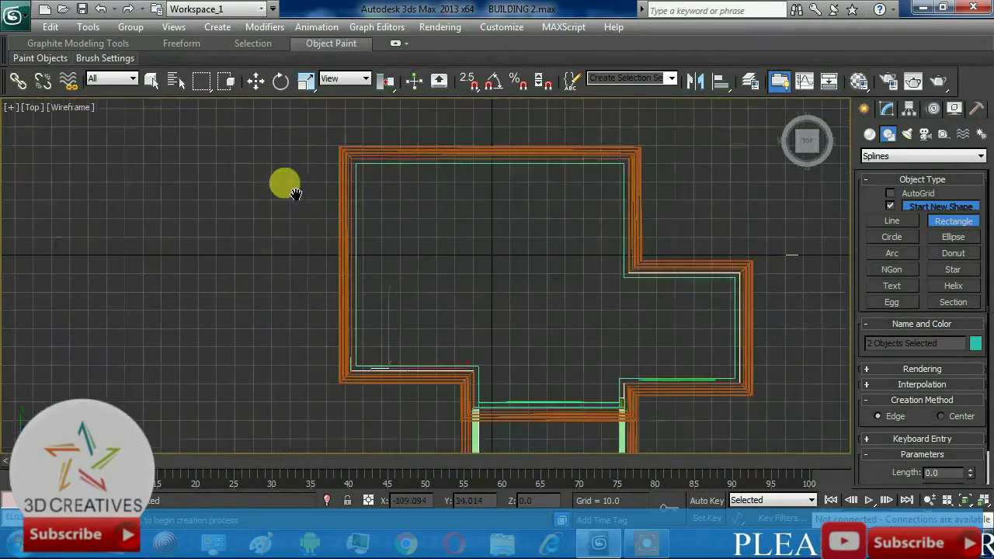
scroll(291, 194, "up", 3)
scroll(359, 221, "down", 3)
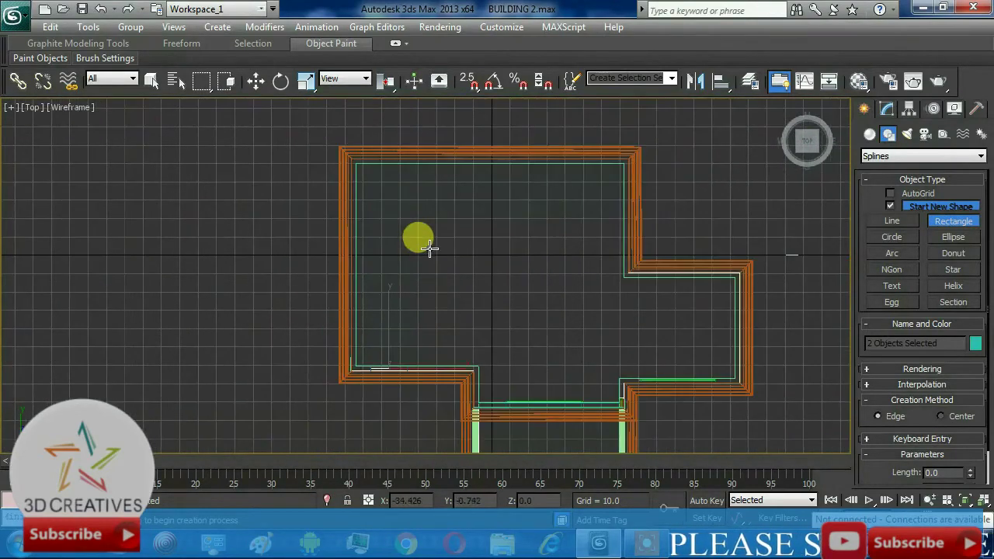
scroll(446, 247, "down", 1)
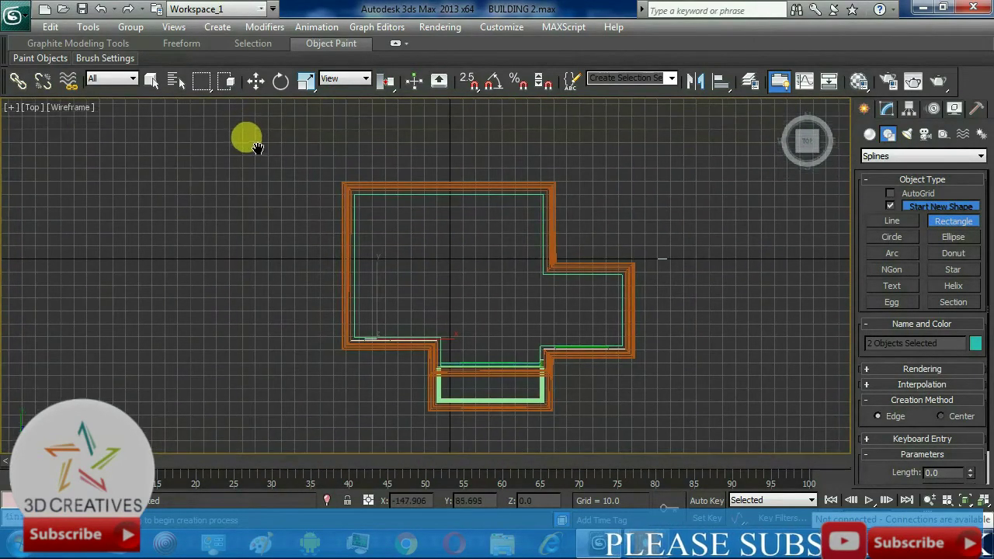
scroll(256, 140, "down", 3)
left_click_drag(342, 183, 568, 401)
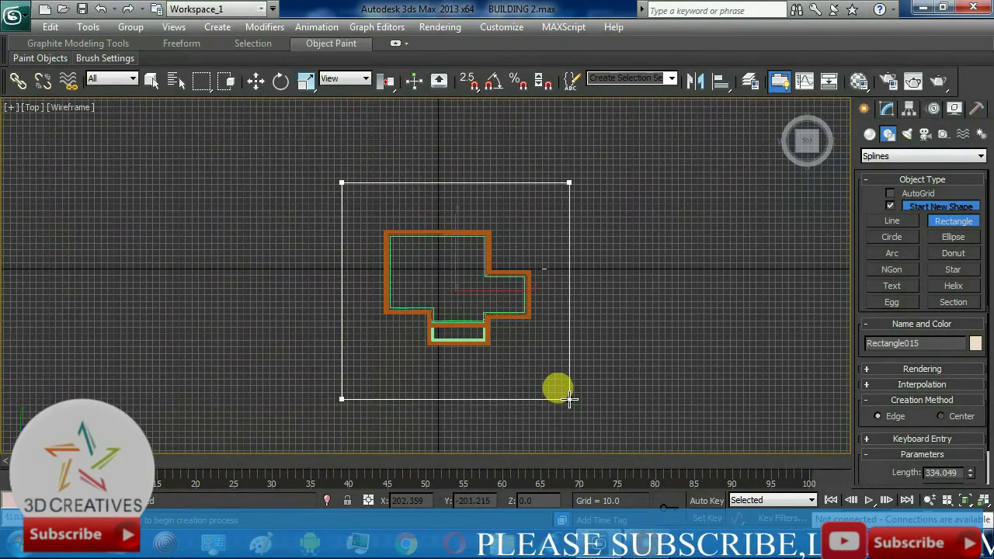
left_click(255, 81)
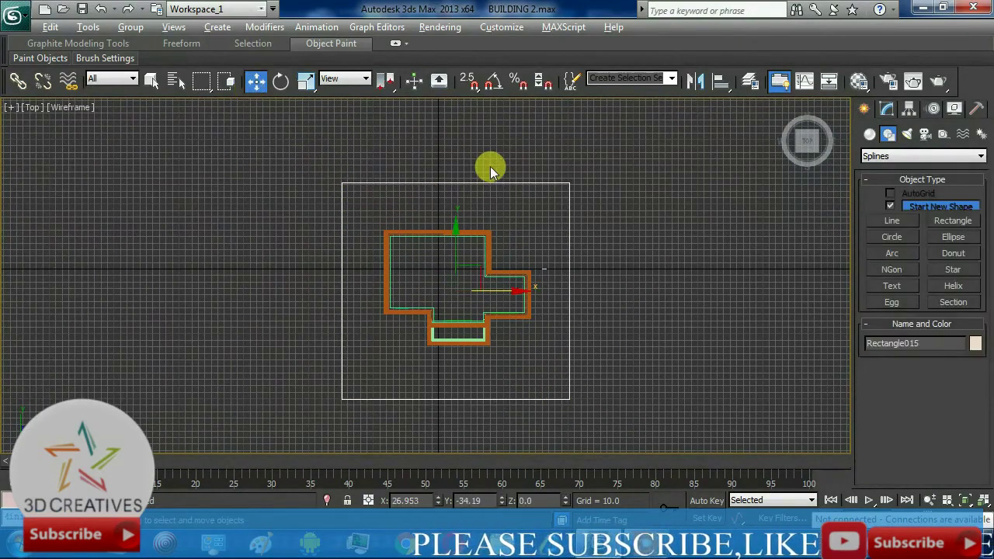
key("alt+w")
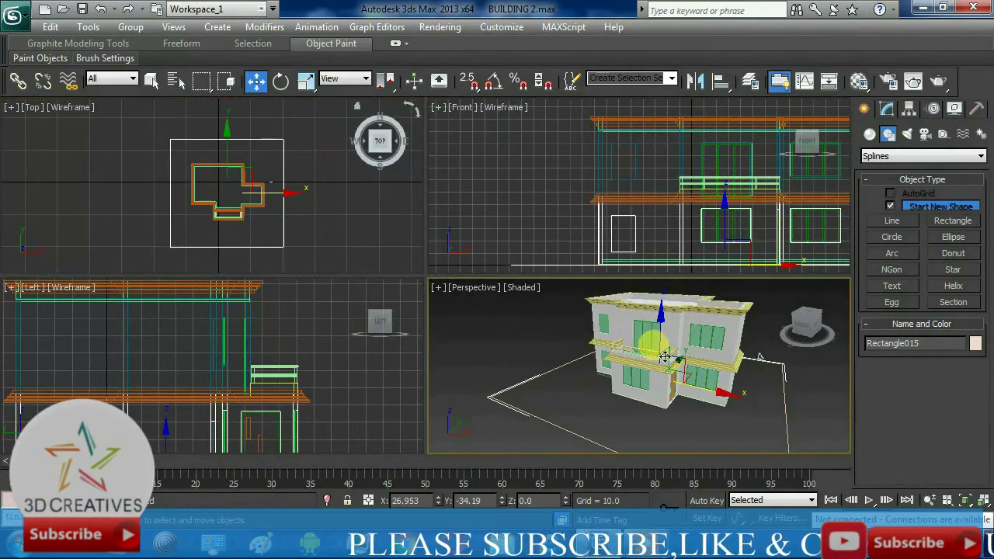
Add an Extrude modifier to the ground rectangle to make it a slab.
middle_click_drag(703, 354, 648, 354, "alt")
key("alt+w")
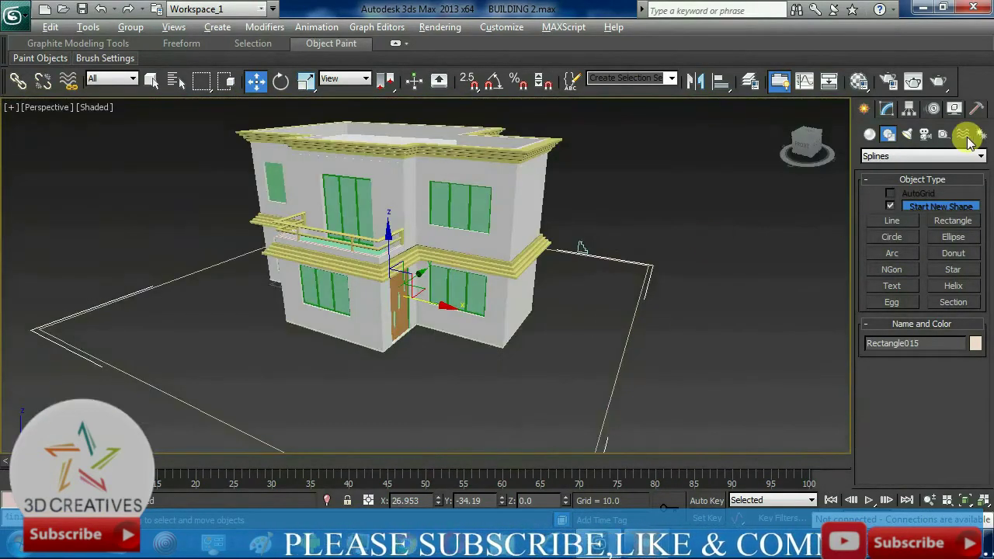
left_click(899, 112)
left_click(980, 152)
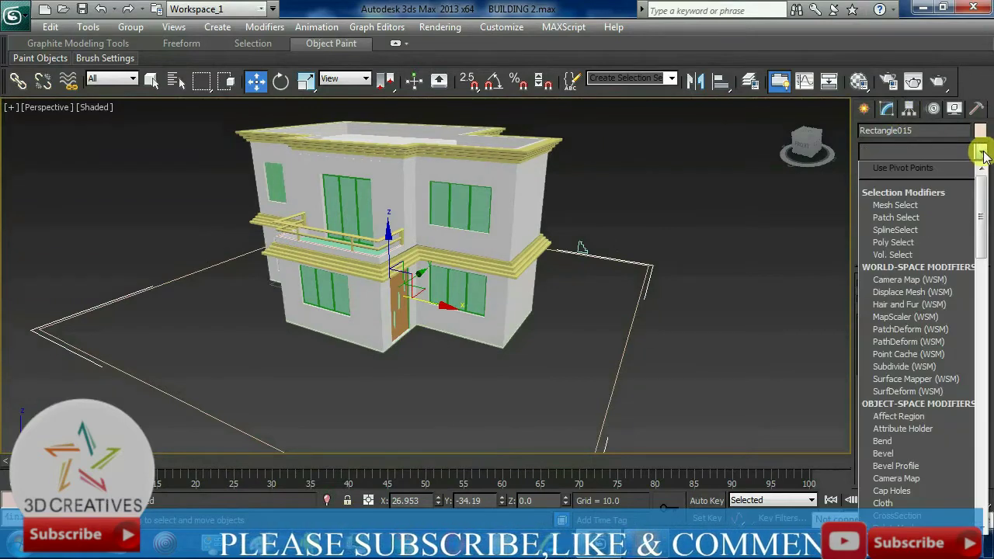
scroll(916, 233, "down", 10)
left_click(893, 215)
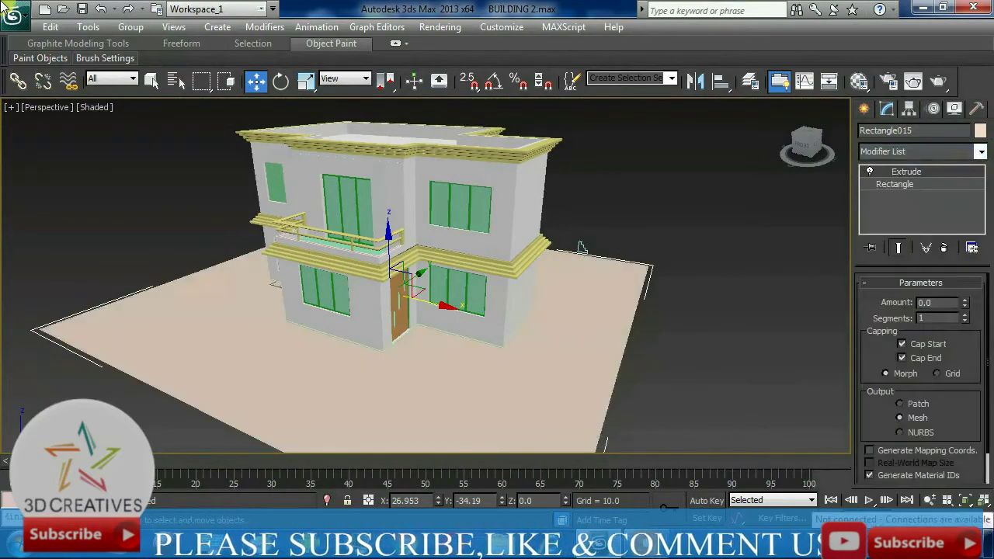
left_click(965, 299)
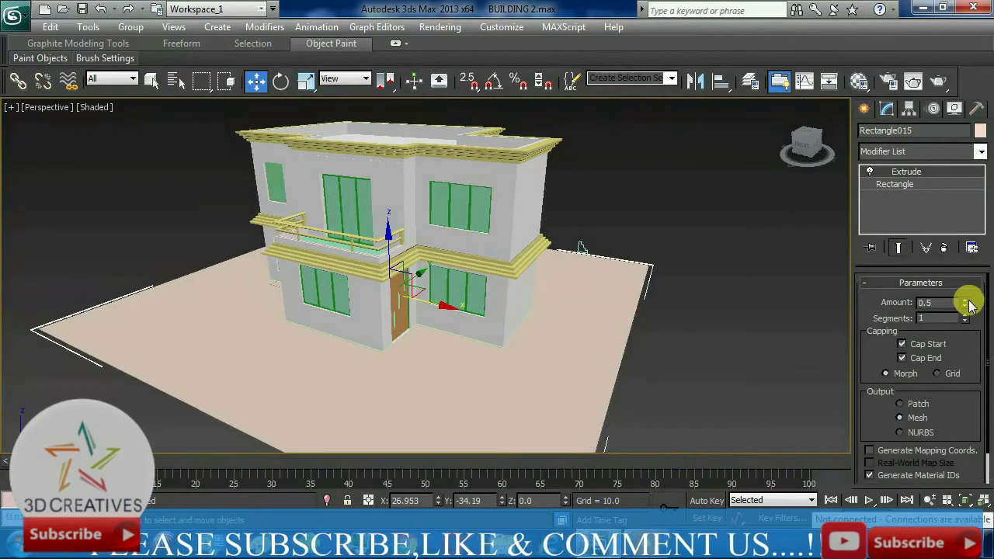
Set the slab's Extrude Amount to 1.0 and lower it just below the building.
mouse_move(650, 344)
middle_mouse_down("alt")
mouse_move(614, 322)
mouse_move(621, 331)
mouse_move(548, 333)
middle_mouse_up("alt")
scroll(560, 346, "up", 3)
key("alt+w")
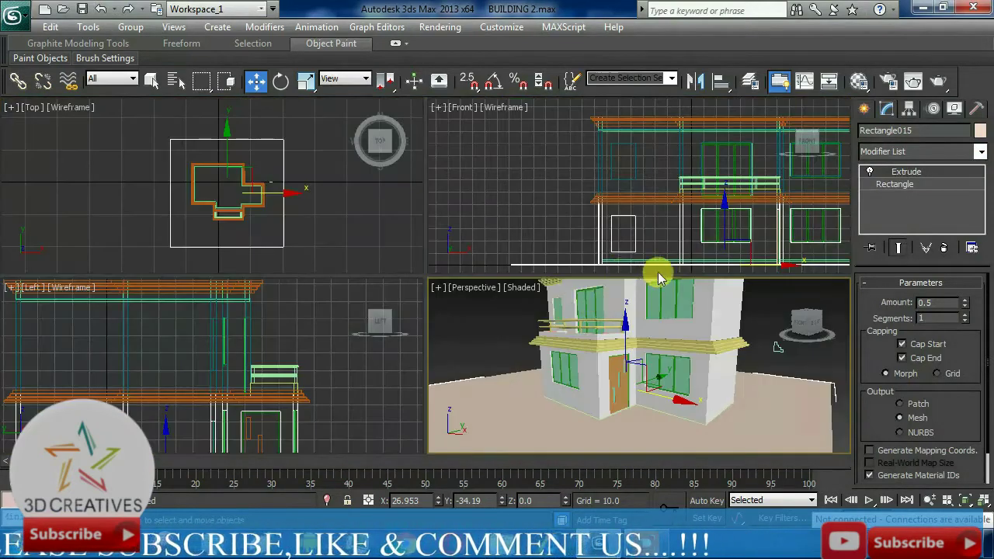
right_click(567, 215)
key("alt+w")
scroll(634, 428, "up", 2)
middle_click_drag(634, 428, 608, 364)
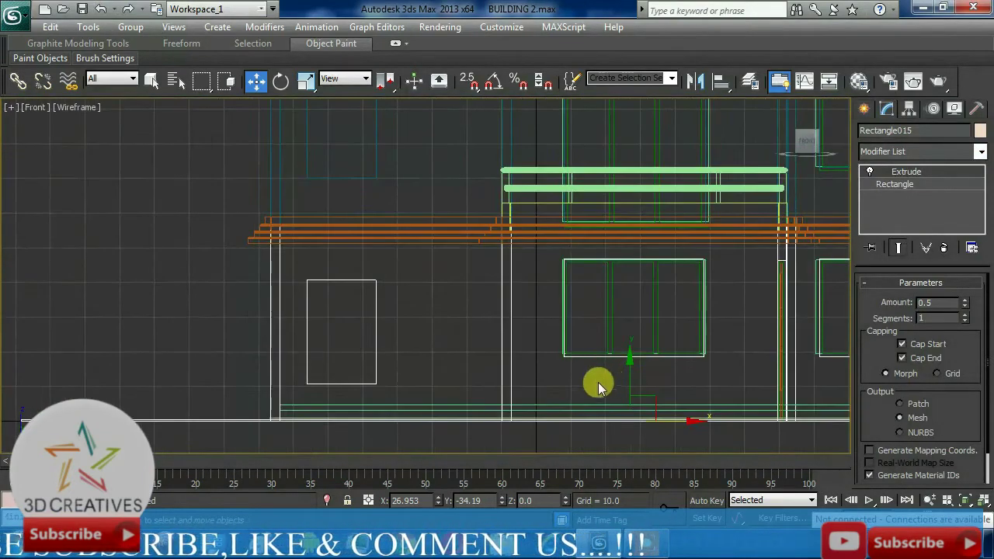
scroll(582, 274, "down", 3)
scroll(594, 286, "up", 1)
scroll(595, 287, "up", 4)
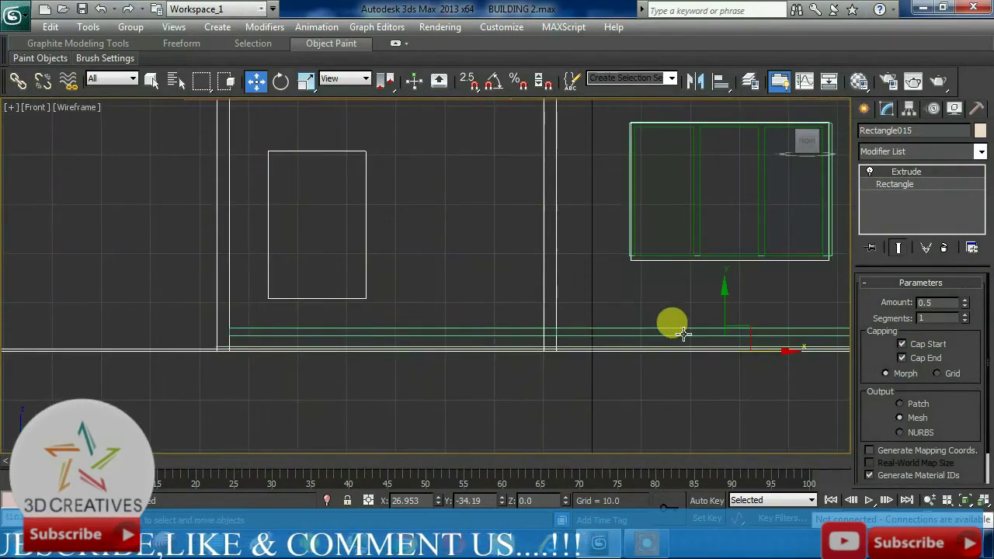
left_click_drag(723, 307, 723, 310)
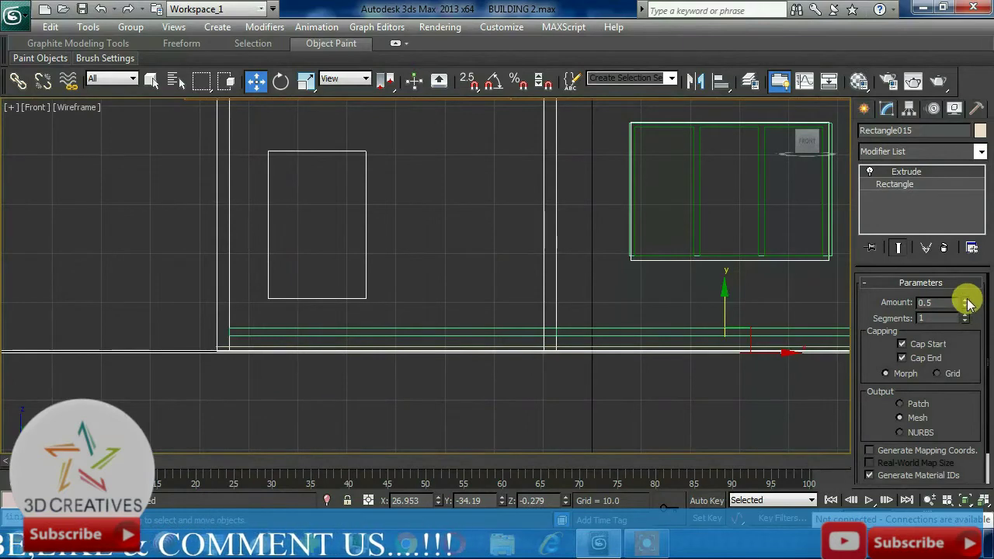
left_click_drag(963, 305, 962, 295)
left_click_drag(723, 303, 723, 304)
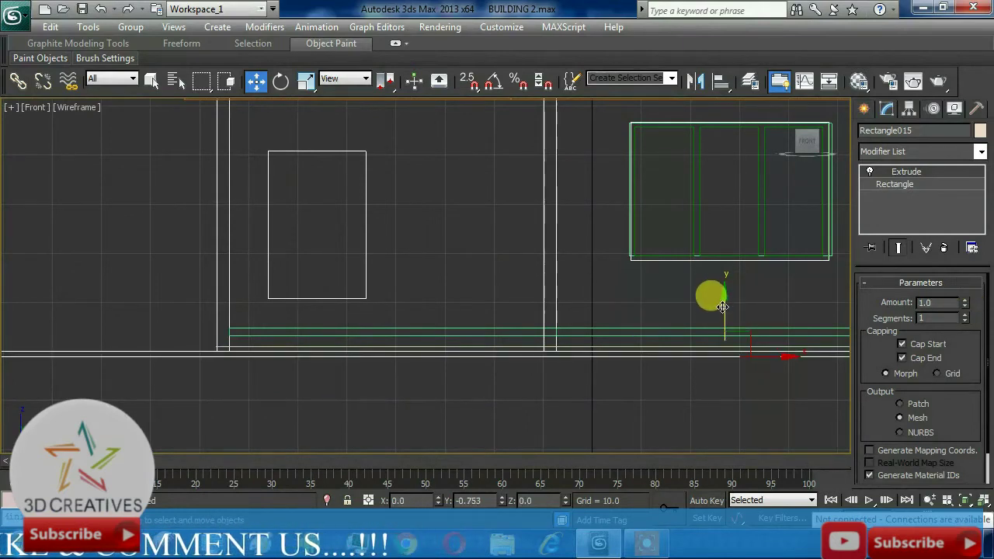
key("alt+w")
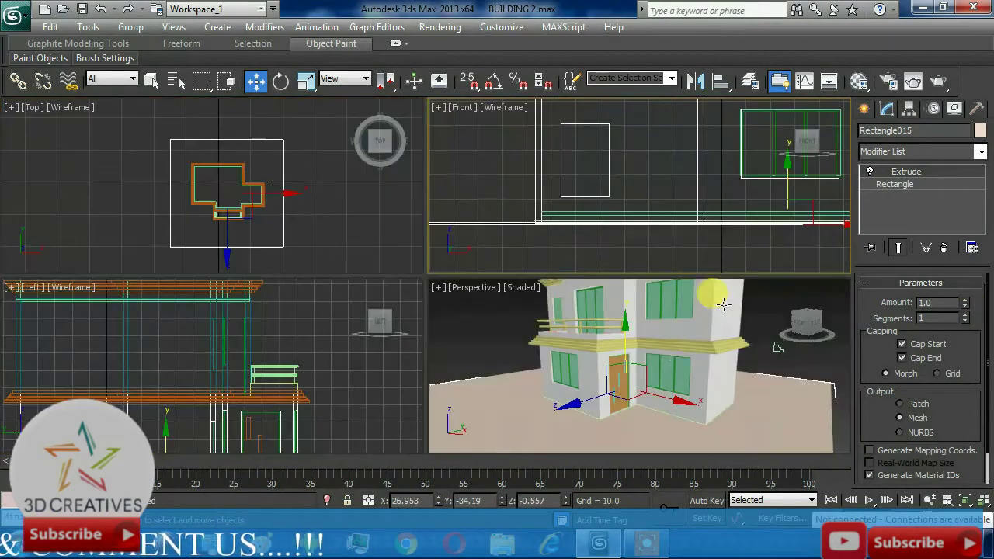
In the Top view, trace a line along the slab's four corners, leaving an entrance gap at the bottom.
right_click(321, 193)
key("alt+w")
scroll(461, 215, "up", 2)
scroll(474, 225, "up", 1)
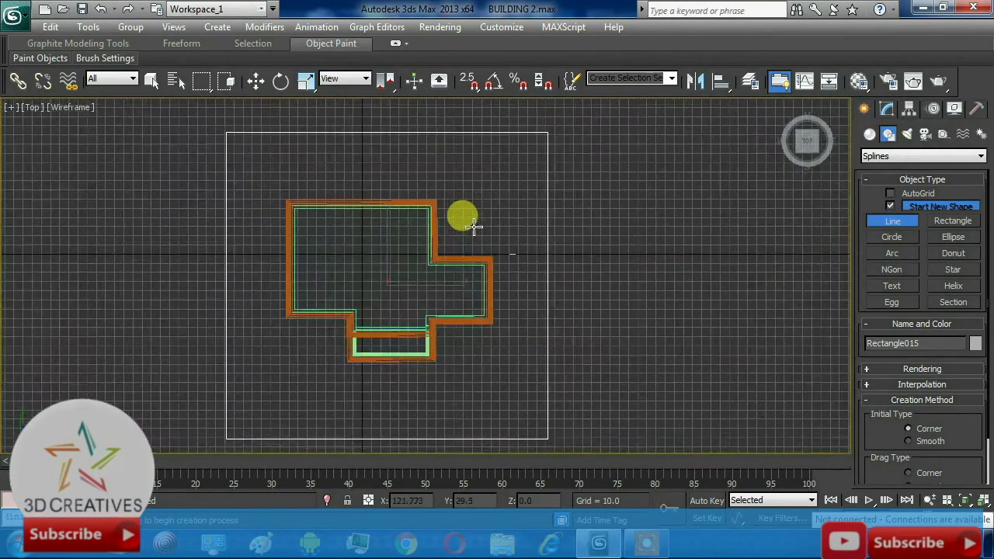
left_click(260, 437)
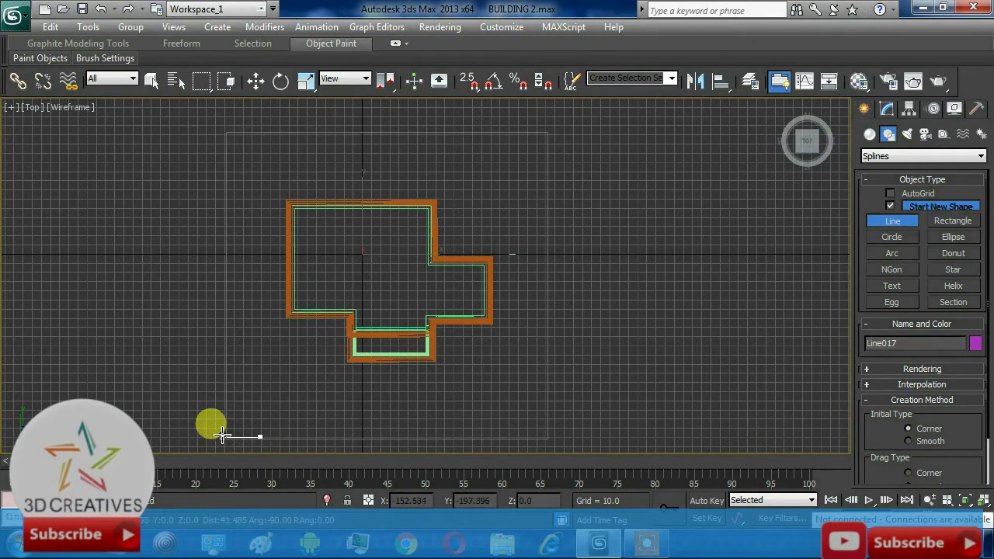
left_click(222, 437)
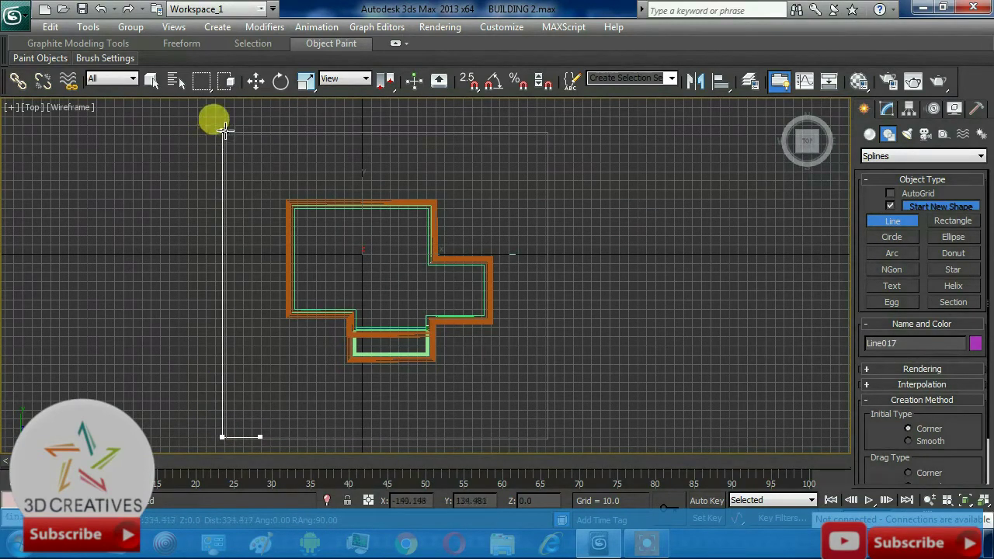
left_click(223, 130)
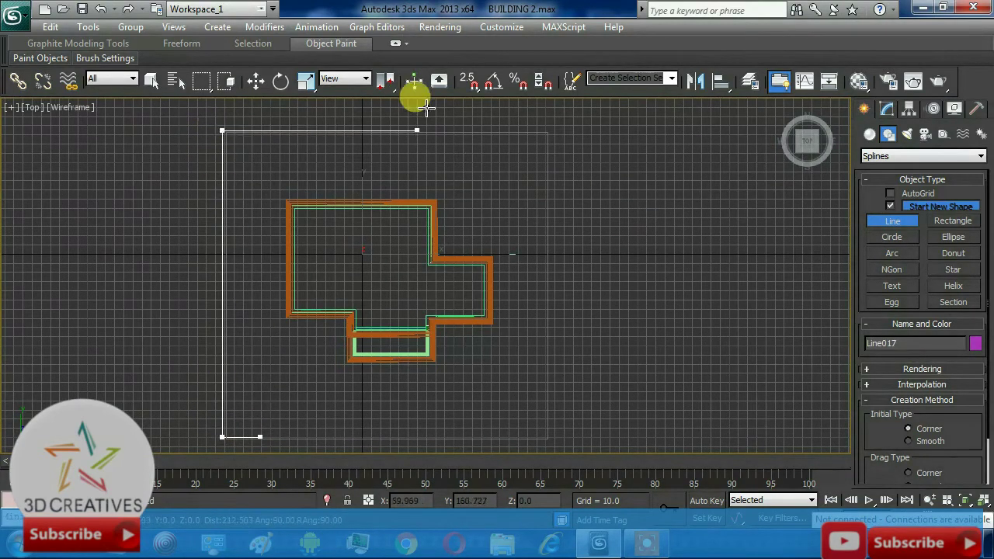
left_click(548, 130)
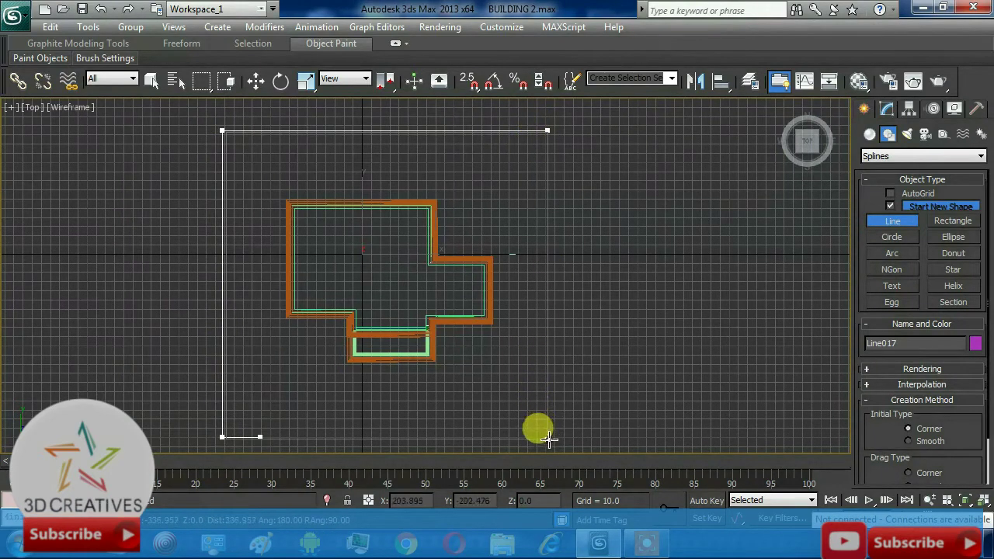
left_click(544, 439)
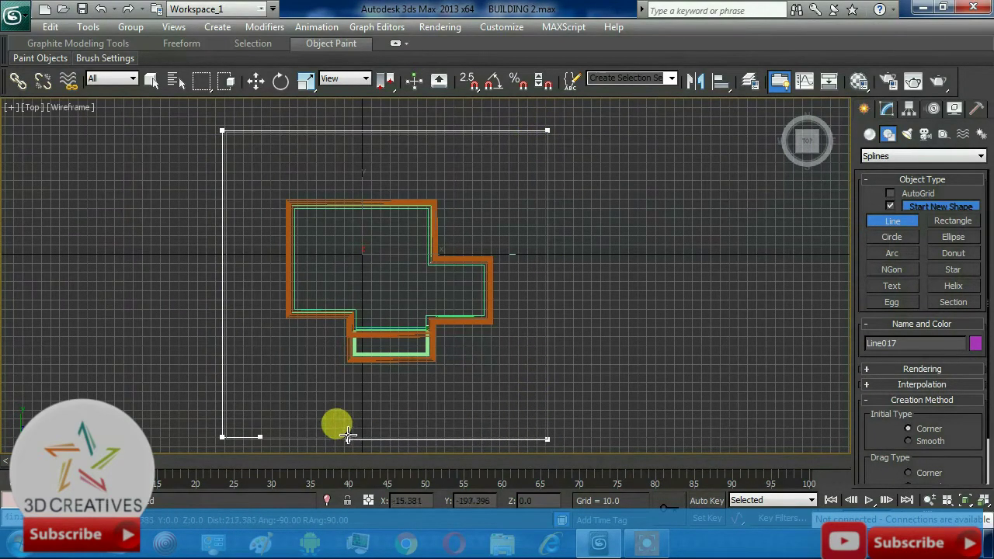
right_click(309, 376)
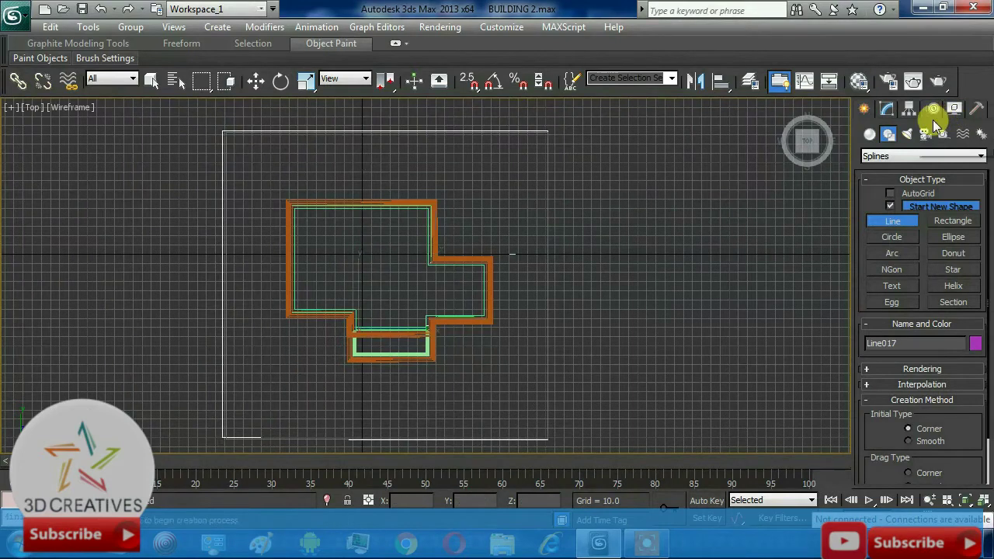
Reposition the line's starting vertex on the bottom edge to adjust the entrance gap.
left_click(886, 109)
left_click(892, 184)
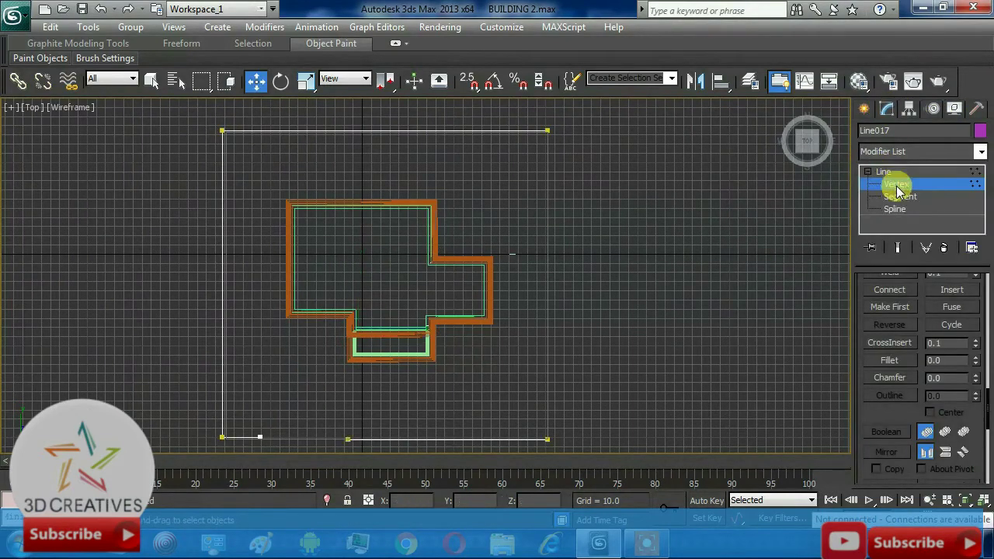
left_click(260, 437)
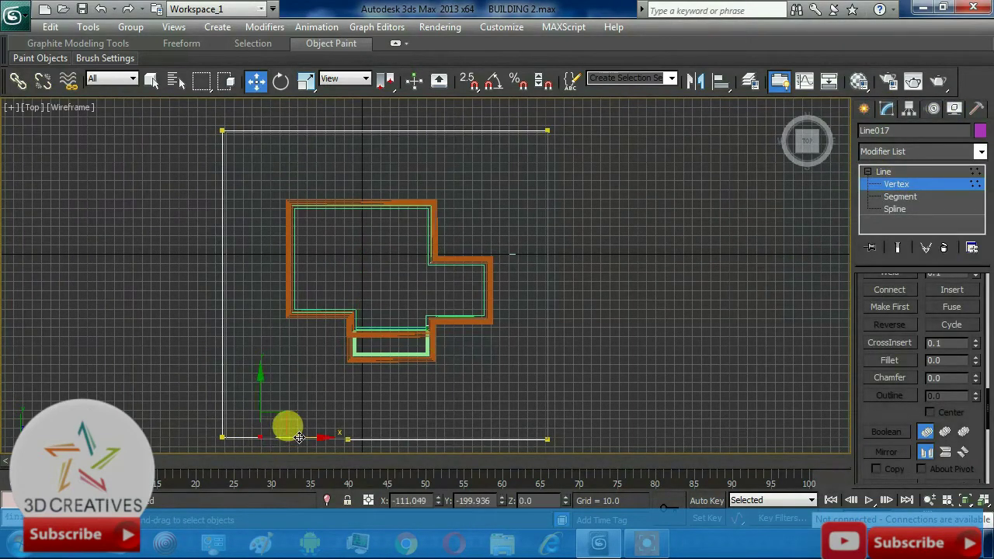
left_click_drag(285, 437, 295, 424)
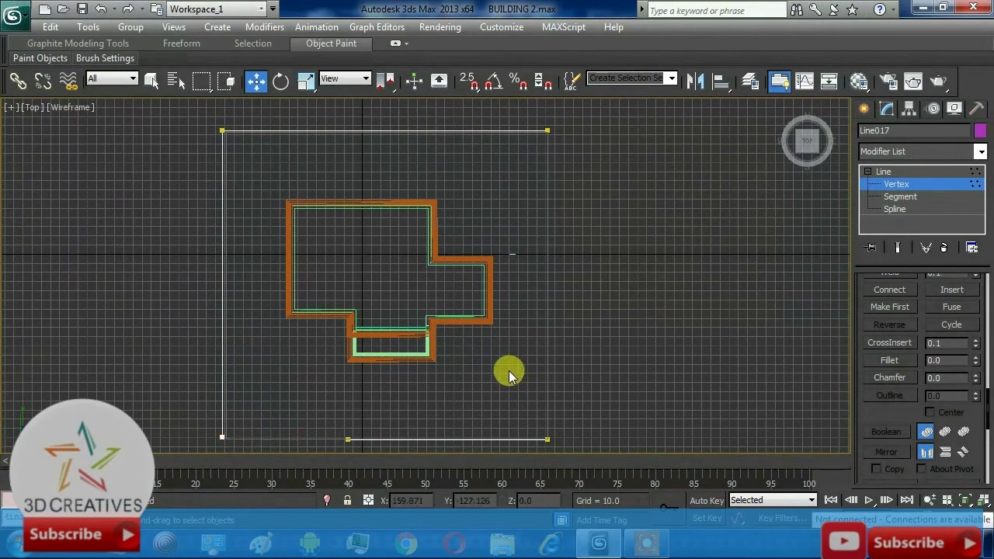
left_click(953, 171)
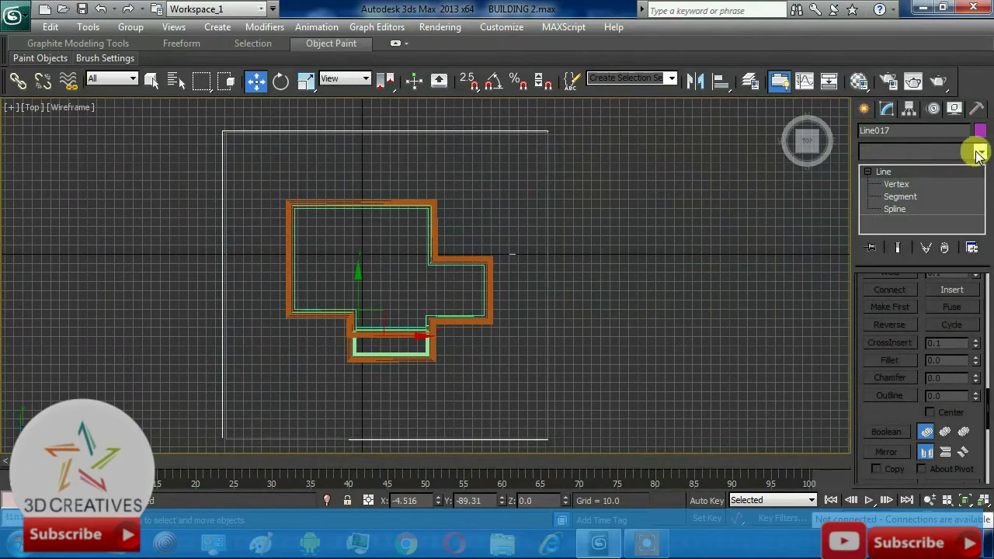
Outline the spline to create a parallel offset edge giving the wall its thickness.
left_click(978, 153)
left_click(978, 154)
left_click(910, 211)
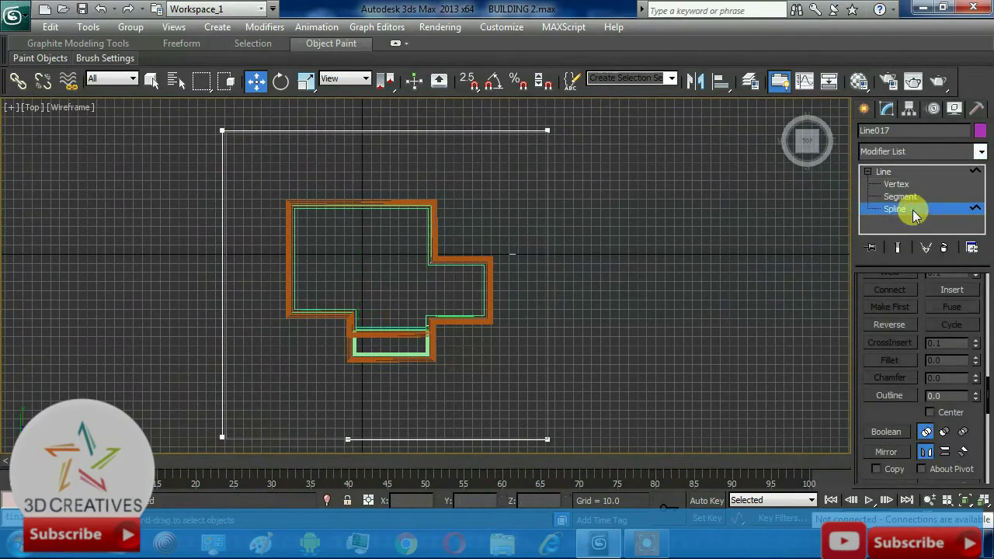
left_click(869, 396)
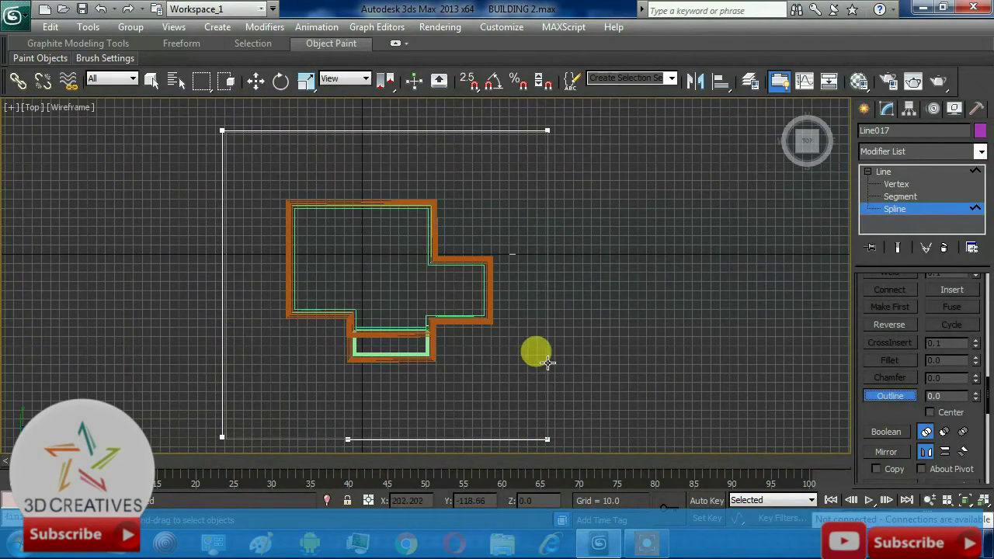
mouse_move(547, 362)
left_mouse_down()
mouse_move(498, 426)
mouse_move(468, 423)
left_mouse_up()
left_click(902, 172)
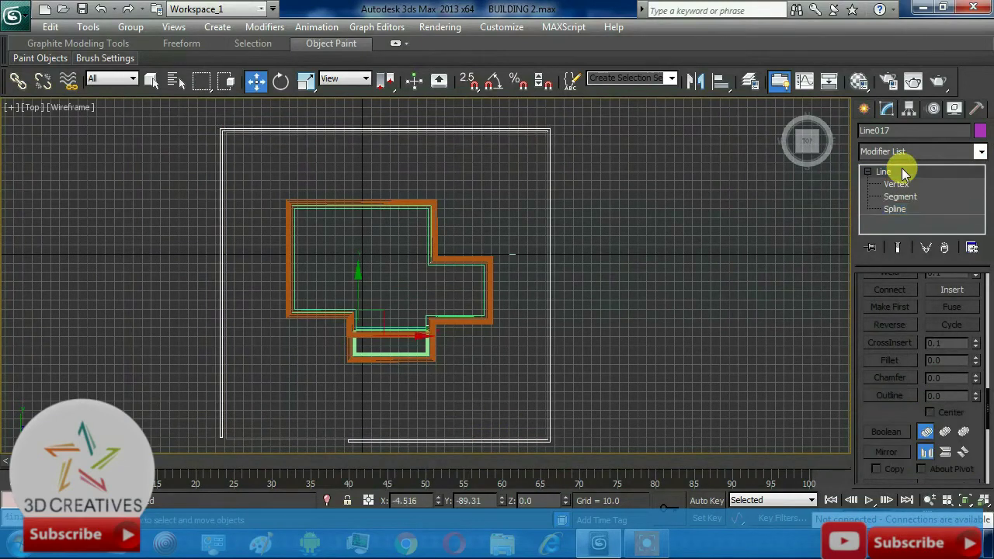
key("alt+w")
Extrude the outlined boundary line into walls with Amount 30.5.
right_click(788, 375)
key("alt+w")
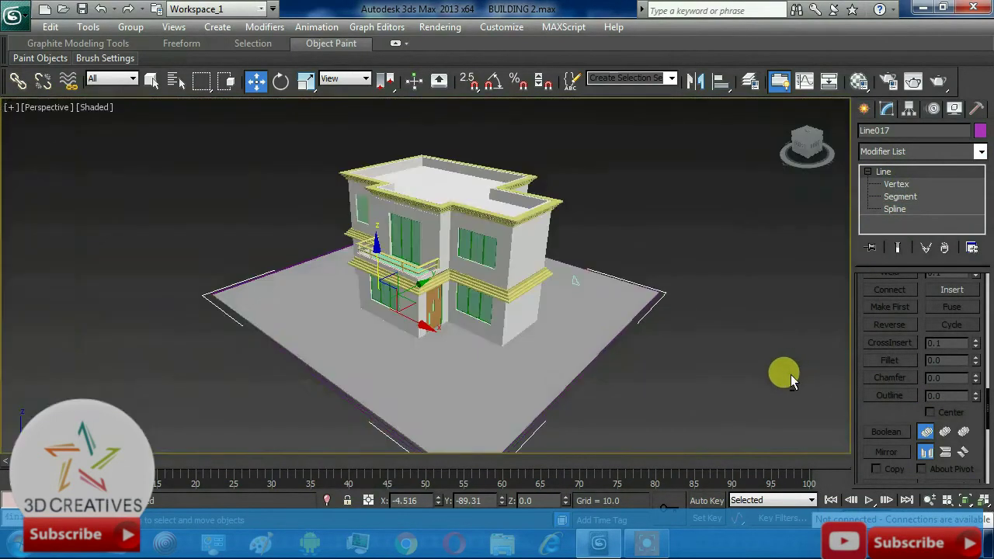
left_click(981, 153)
scroll(916, 311, "down", 10)
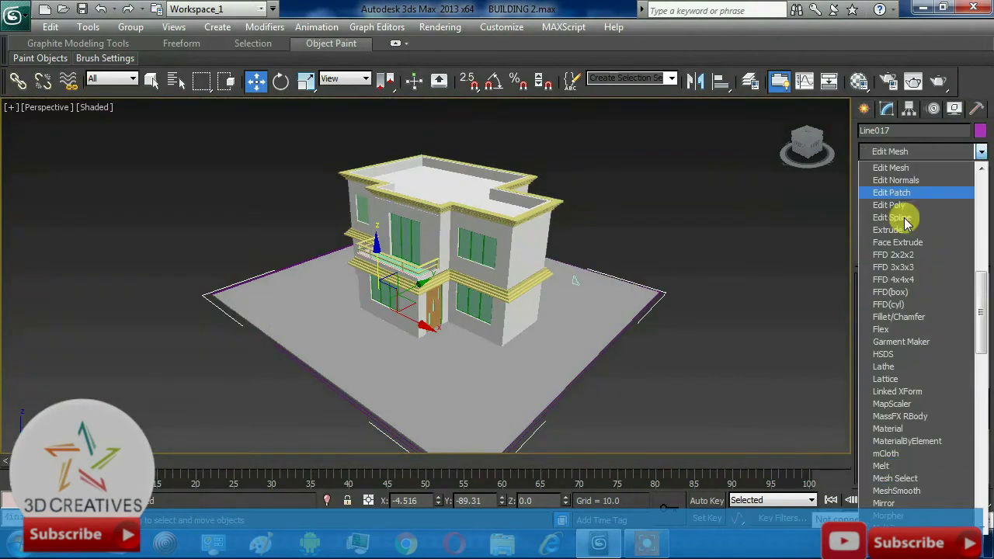
left_click(899, 230)
mouse_move(657, 333)
middle_mouse_down("alt")
mouse_move(765, 311)
mouse_move(788, 318)
middle_mouse_up("alt")
Assign the white material to the purple boundary walls and switch to the Camera001 view.
key("m")
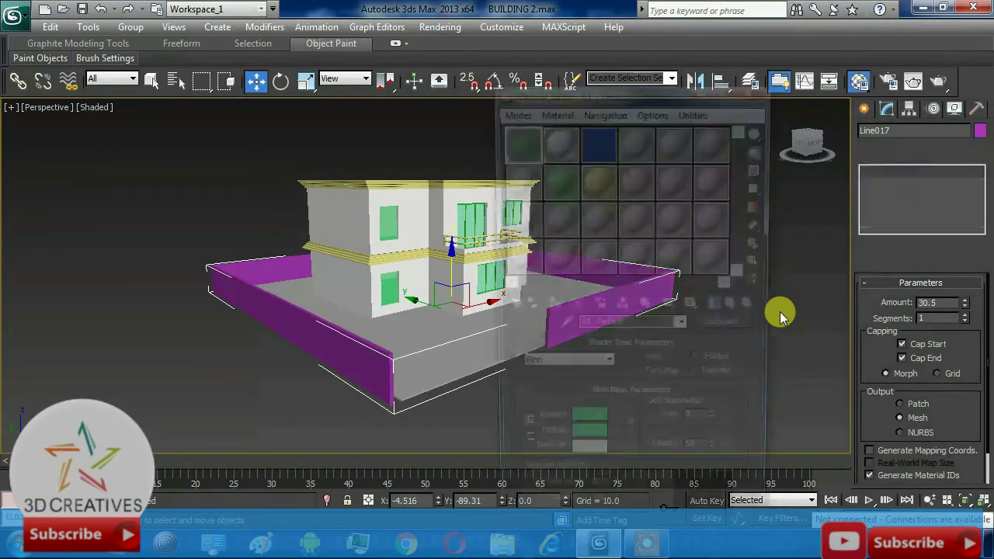
left_click(556, 139)
left_click(548, 303)
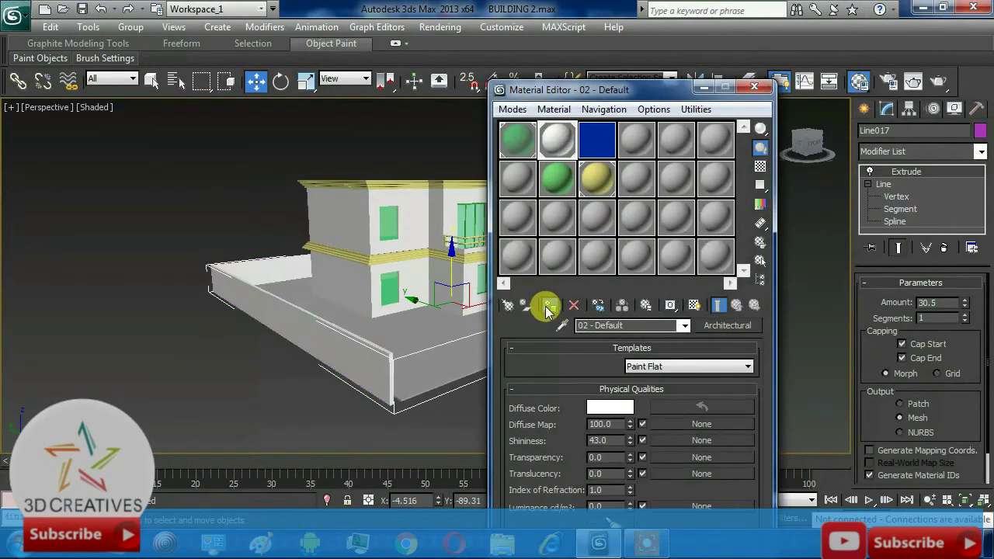
left_click(754, 87)
scroll(701, 272, "up", 5)
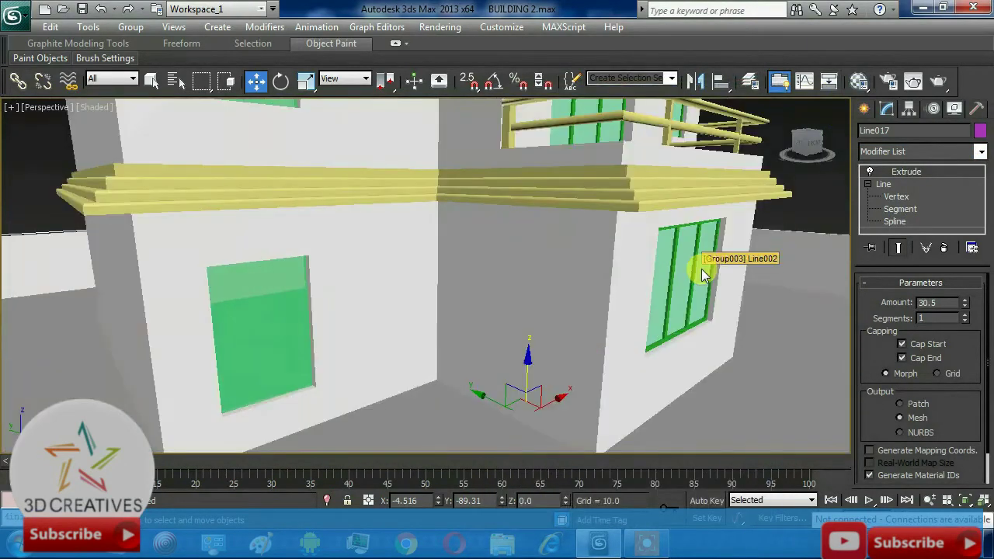
scroll(701, 272, "up", 3)
scroll(701, 272, "down", 3)
scroll(701, 272, "up", 3)
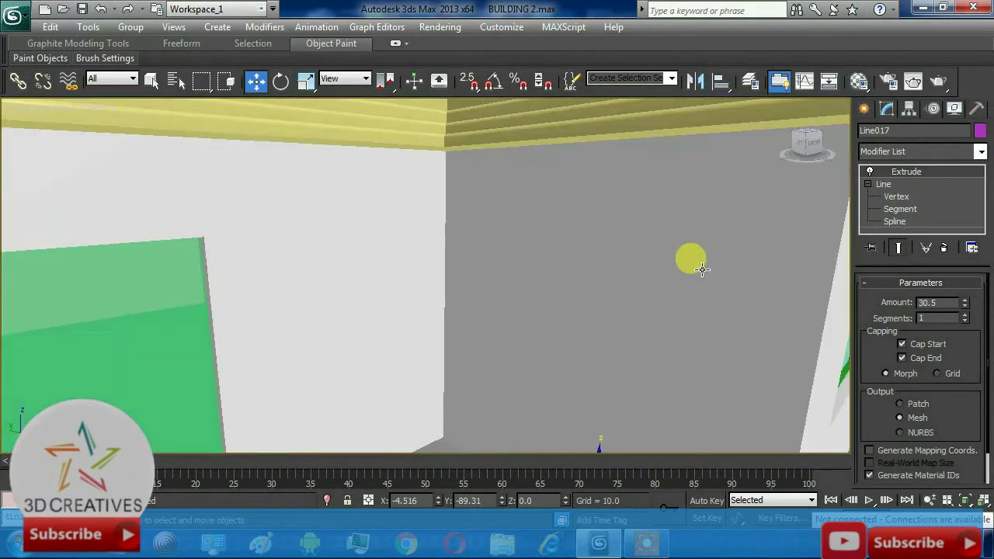
key("c")
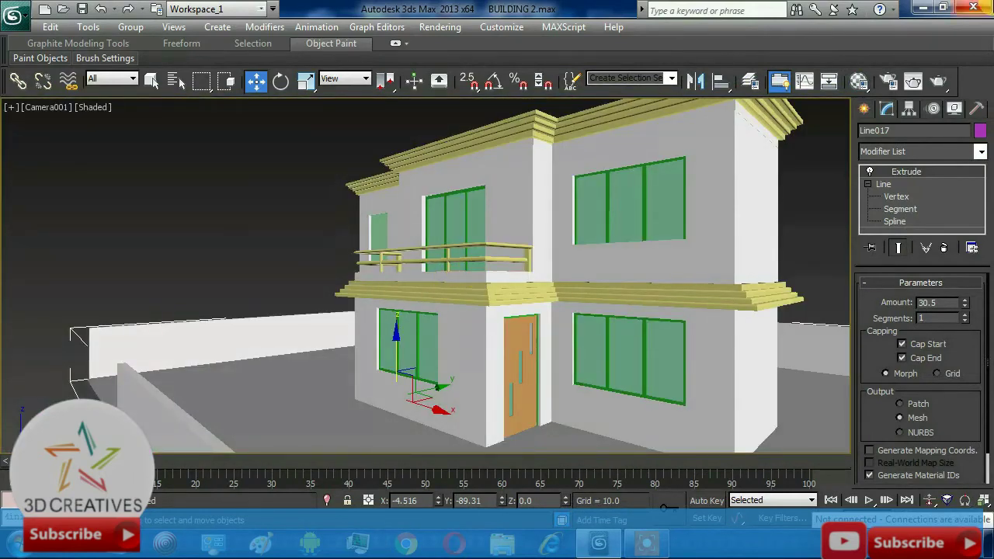
Render the Camera001 view twice, closing each render and returning to the Perspective view.
left_click(937, 82)
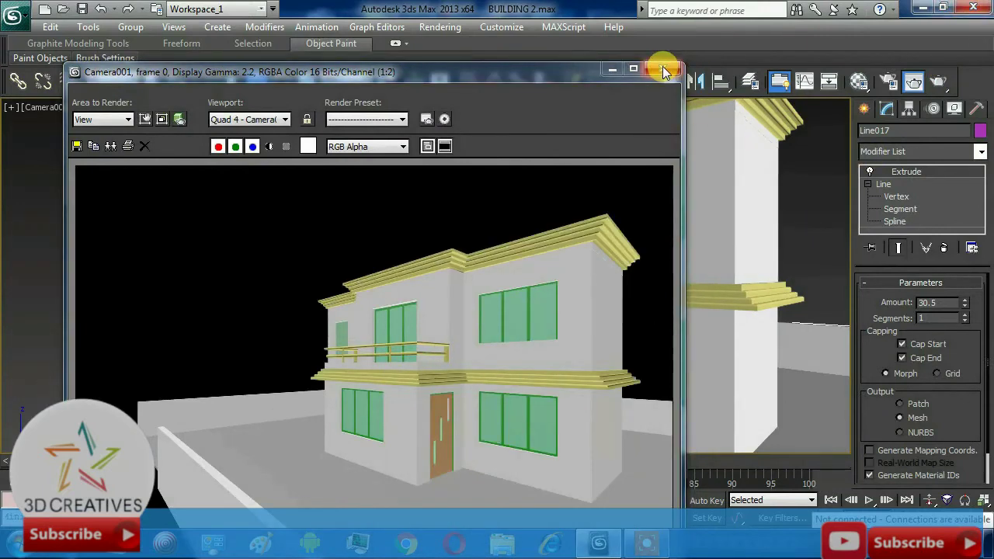
left_click(662, 70)
key("p")
mouse_move(481, 337)
middle_mouse_down("alt")
mouse_move(459, 328)
mouse_move(465, 340)
middle_mouse_up("alt")
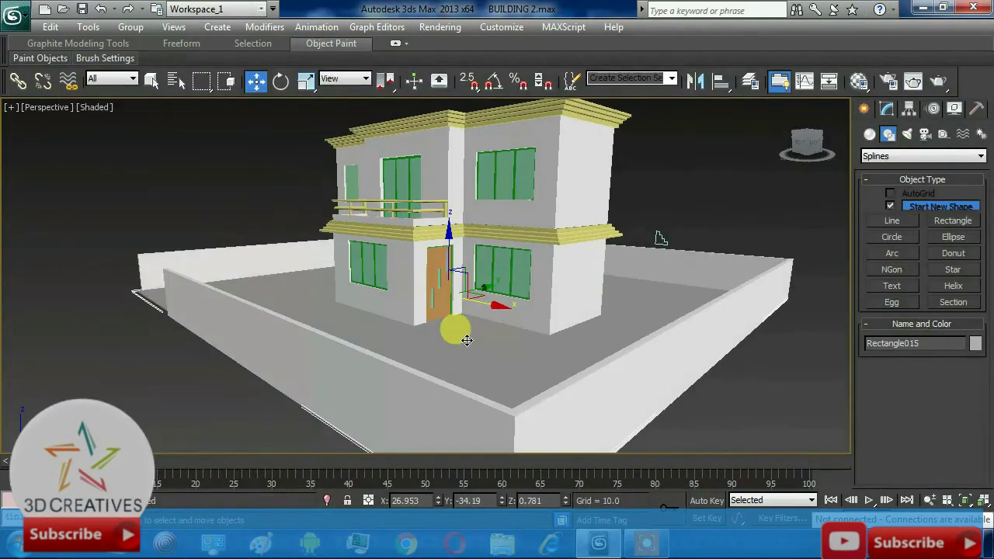
key("c")
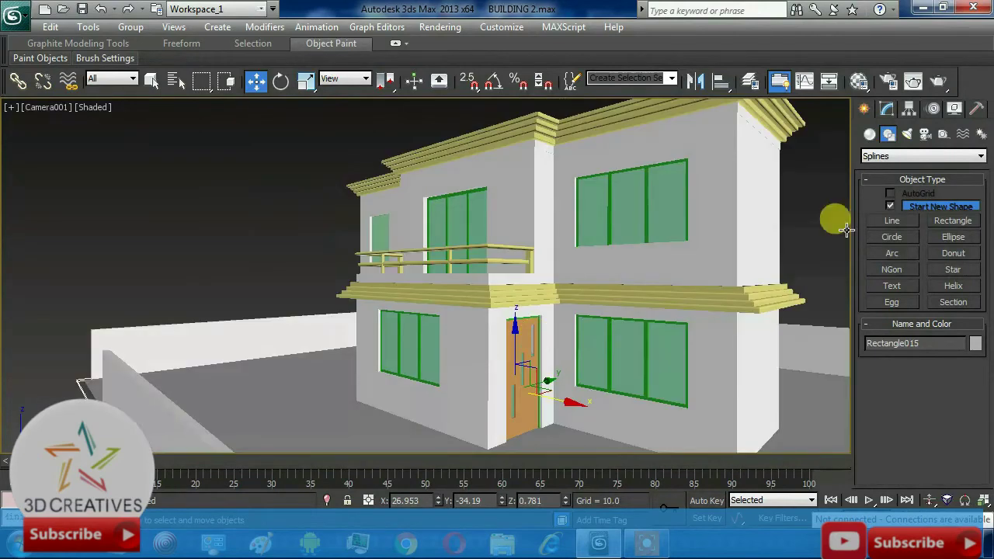
left_click(941, 81)
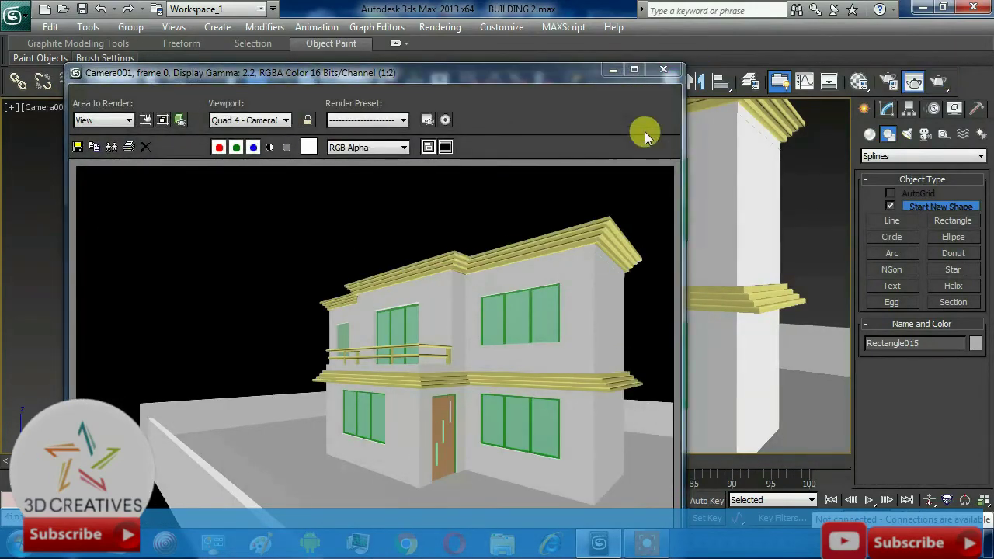
left_click(670, 68)
key("p")
mouse_move(217, 337)
middle_mouse_down("alt")
mouse_move(204, 360)
mouse_move(186, 326)
middle_mouse_up("alt")
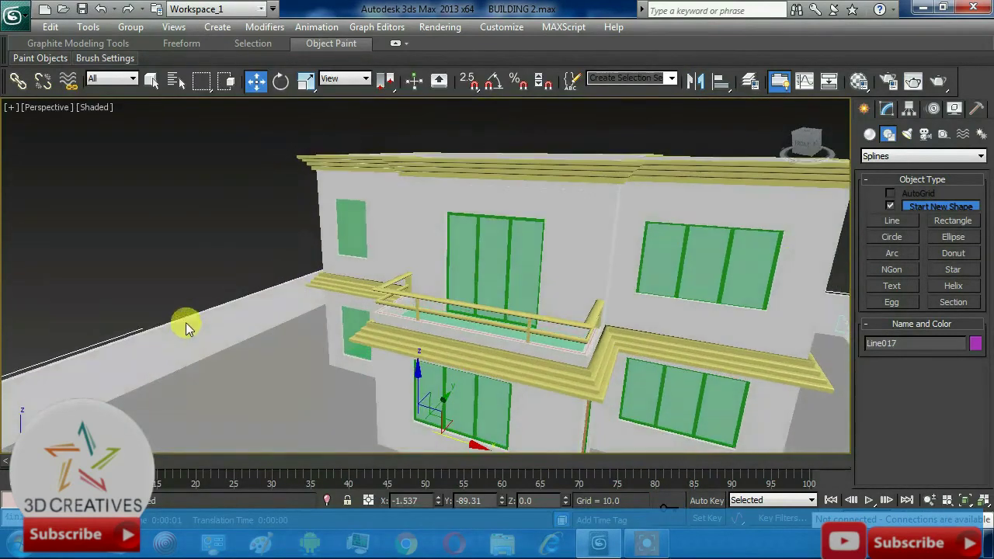
Draw a rectangle in the corner of the floor plan in the Top view.
left_click(951, 224)
key("alt+w")
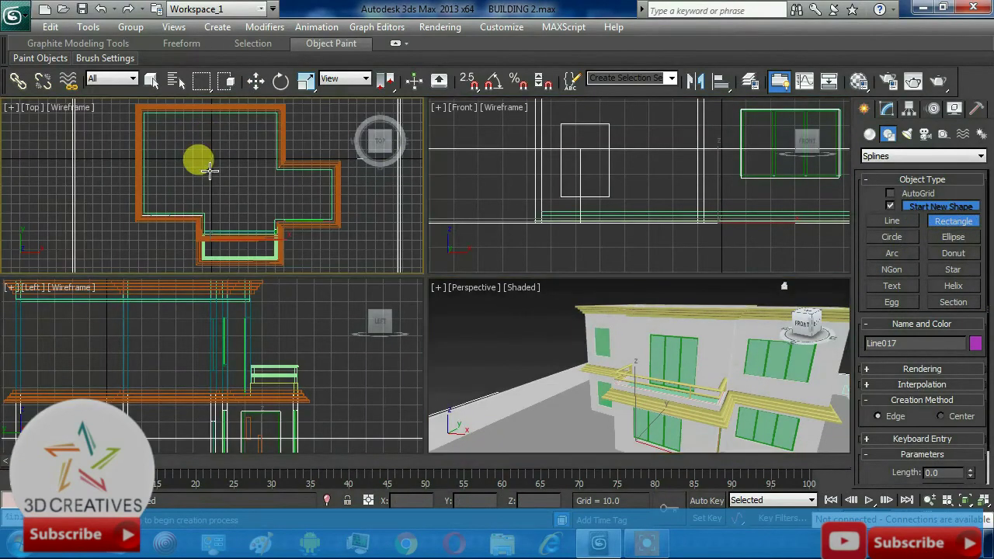
key("alt+w")
scroll(344, 321, "up", 2)
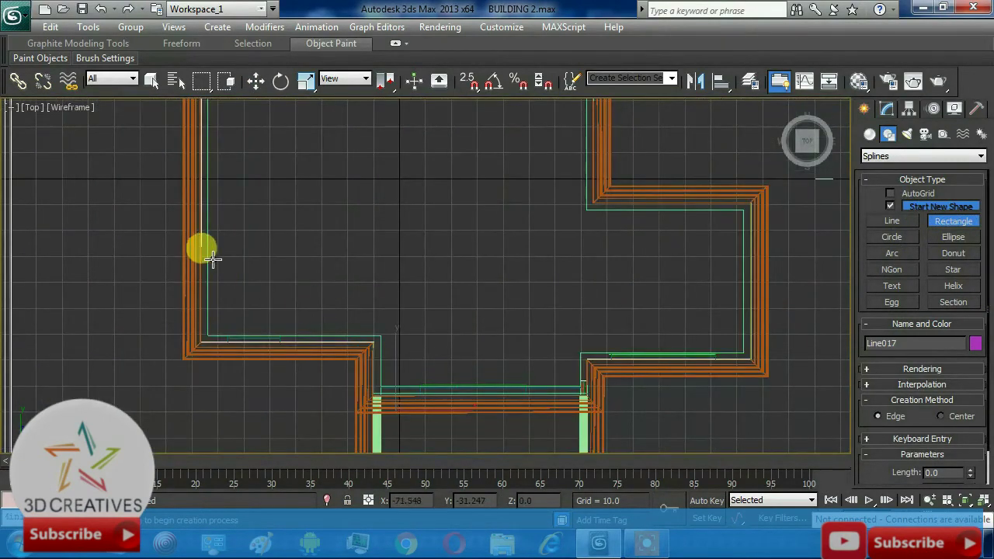
left_click_drag(209, 258, 322, 331)
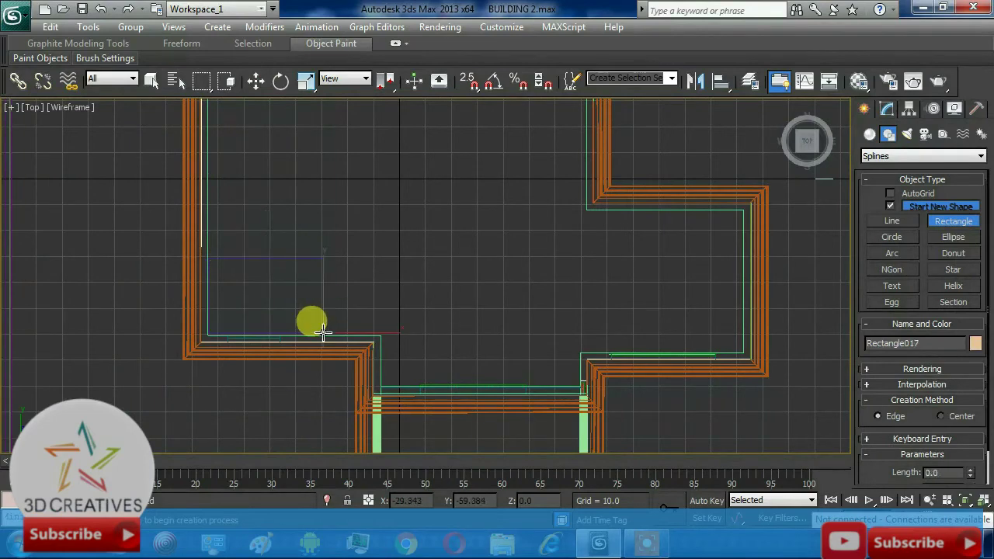
Add an Extrude modifier to the new rectangle to make it a box.
left_click(882, 111)
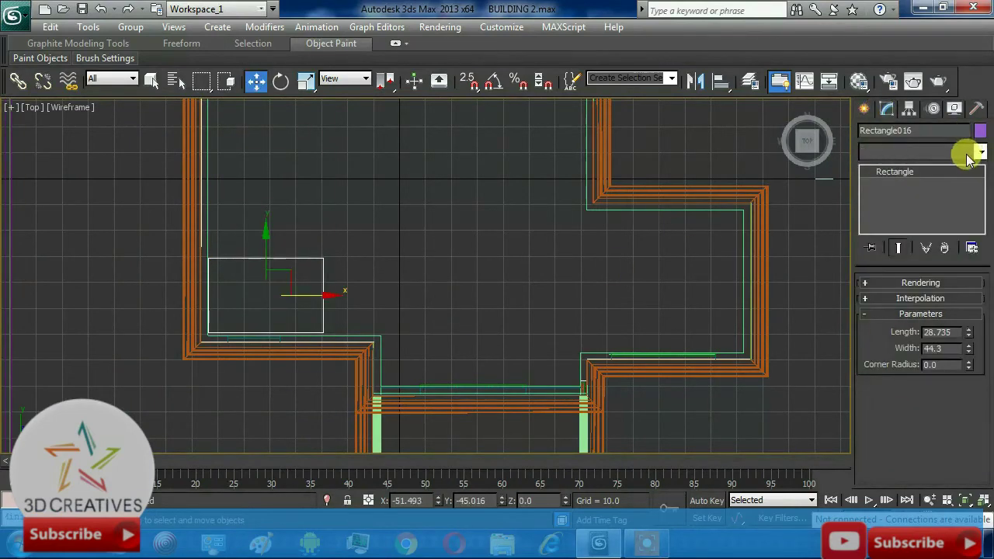
left_click(968, 153)
scroll(976, 163, "down", 5)
scroll(976, 163, "down", 5)
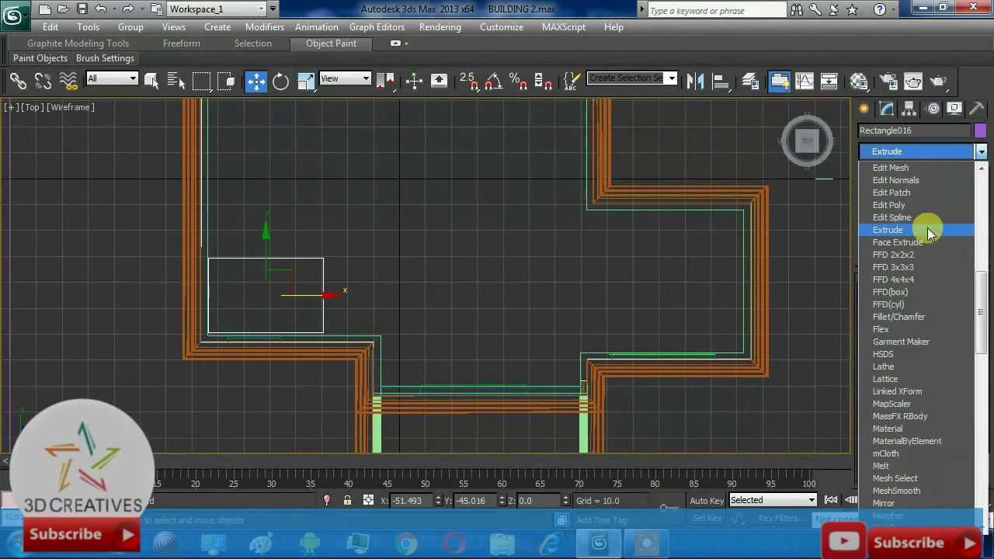
left_click(930, 233)
Set the box's Extrude Amount to 55 and move it up to sit on the roof.
key("alt+w")
scroll(623, 195, "down", 2)
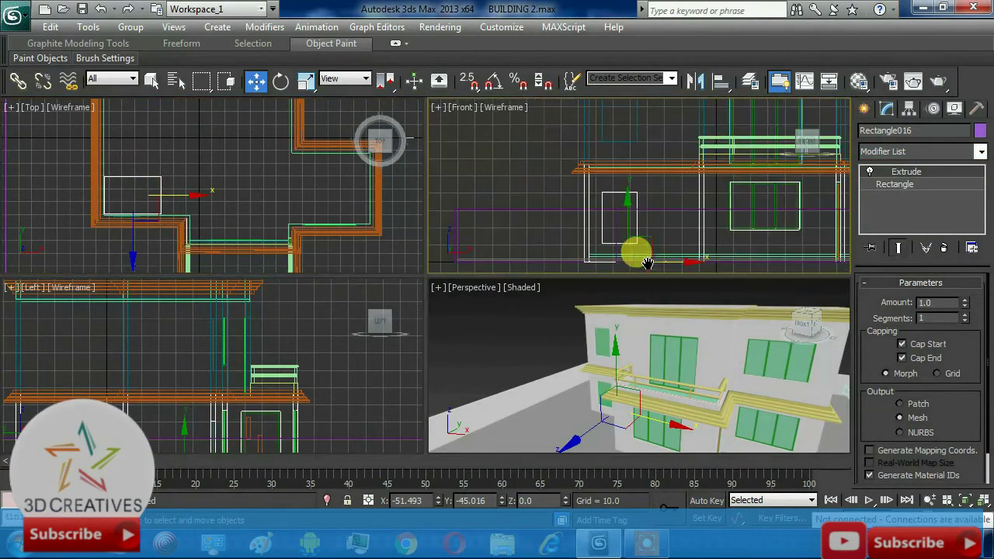
left_click_drag(629, 195, 621, 100)
scroll(665, 215, "down", 2)
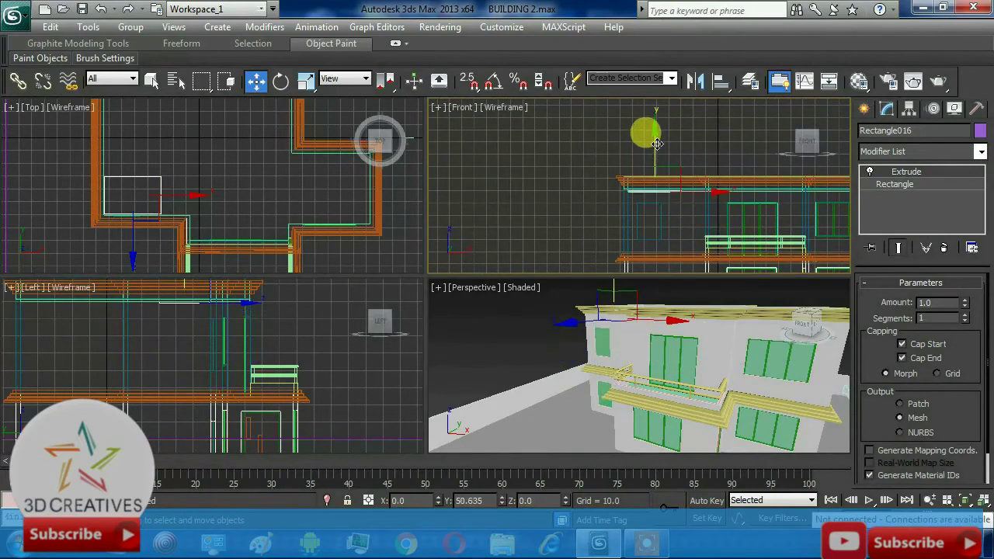
left_click_drag(656, 207, 656, 140)
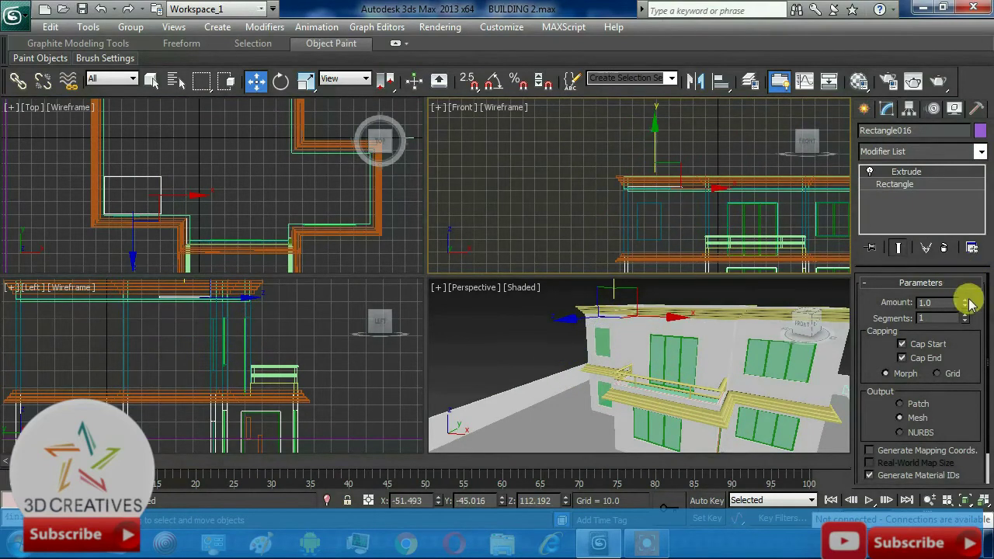
mouse_move(964, 296)
left_mouse_down()
mouse_move(950, 267)
mouse_move(958, 232)
left_mouse_up()
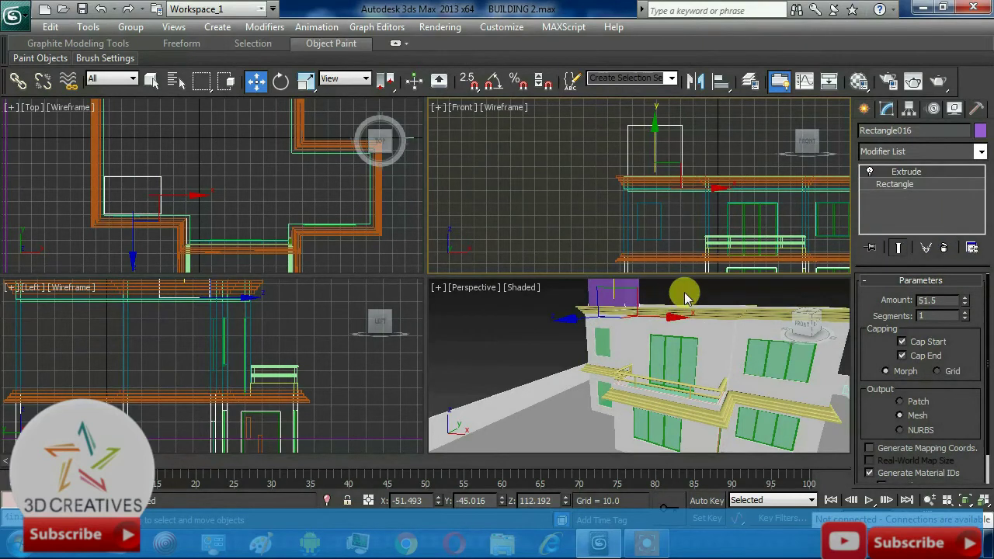
left_click_drag(656, 138, 724, 238)
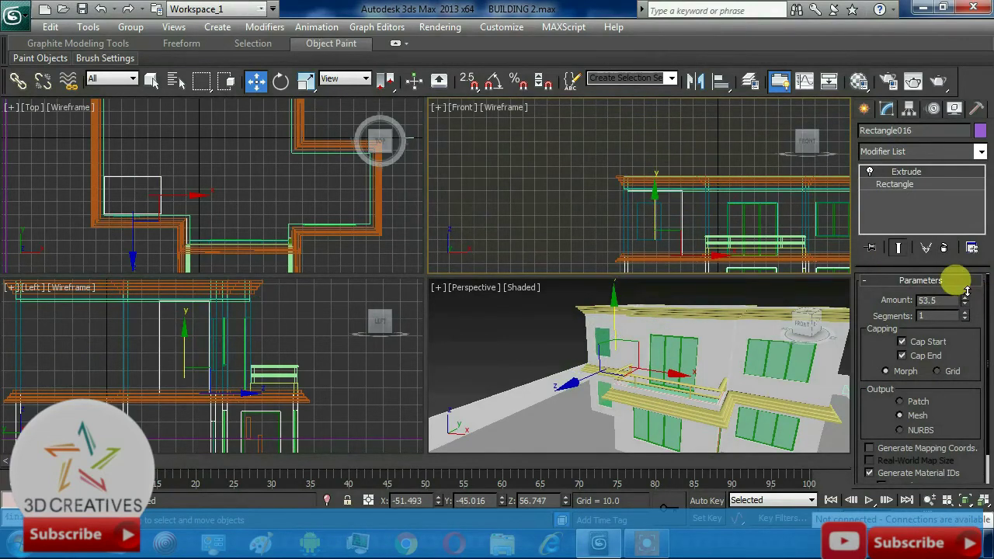
left_click_drag(648, 198, 647, 142)
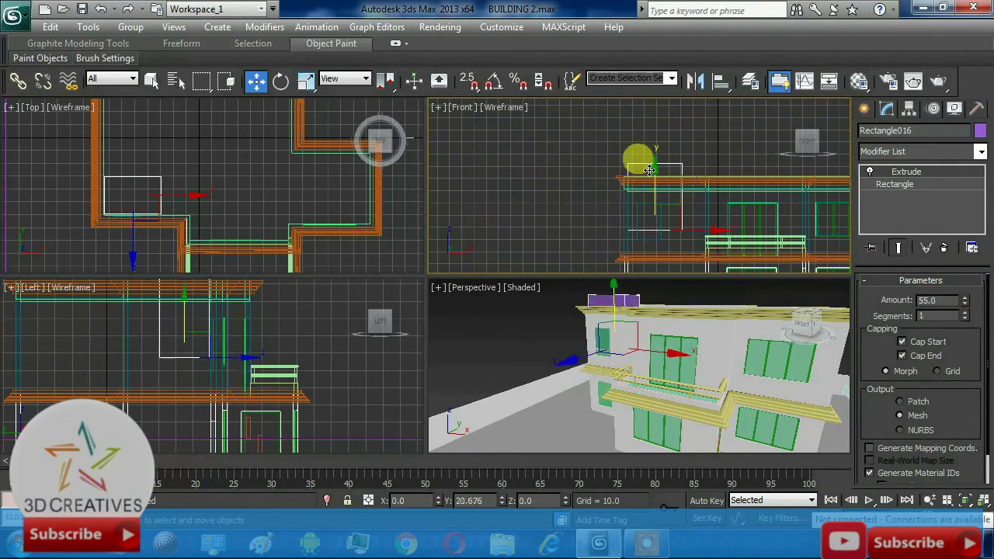
left_click(648, 149)
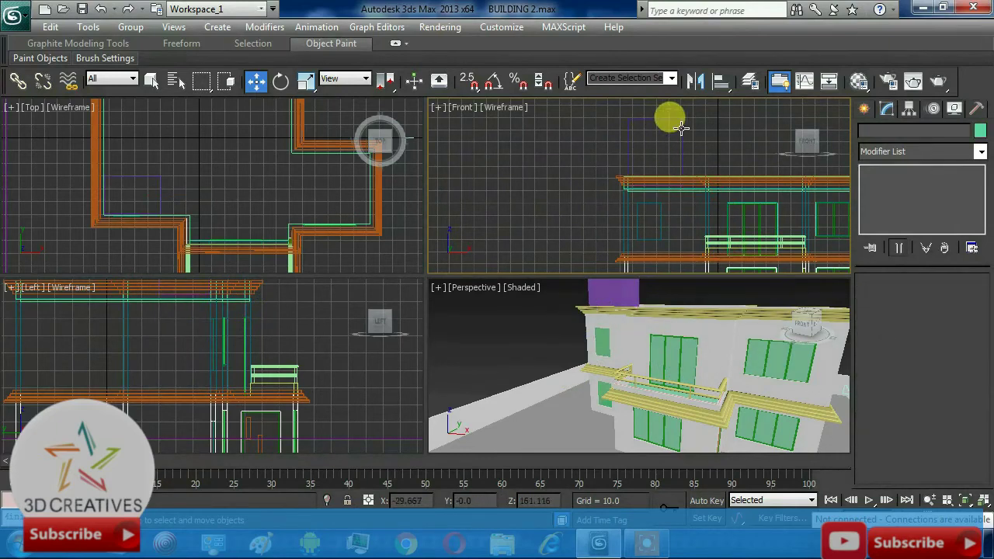
left_click(662, 131)
left_click_drag(656, 128, 655, 131)
Apply the white wall material to the rooftop stair-tower box.
key("m")
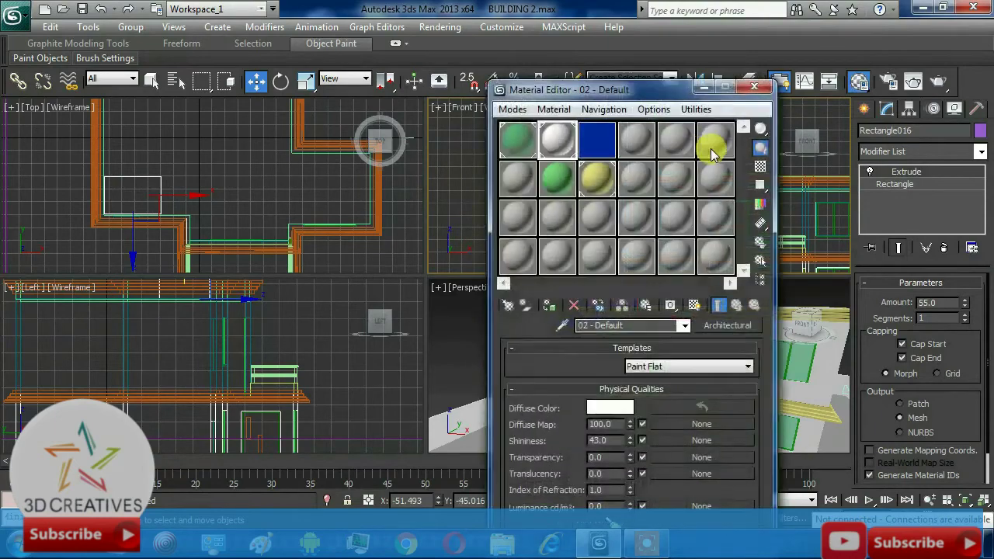
left_click(548, 302)
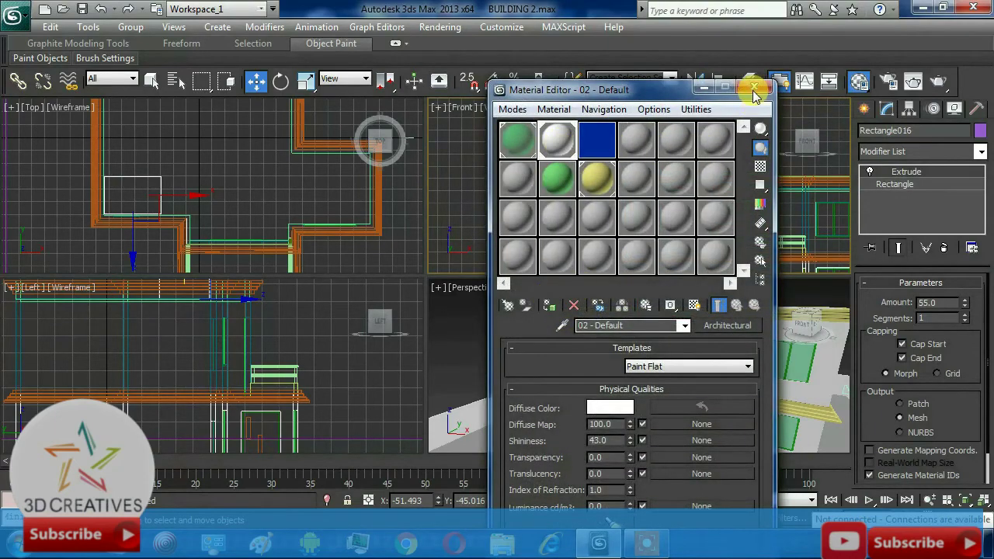
left_click(754, 89)
left_click(545, 309)
Reduce the rooftop box's Extrude Amount to 46.0.
key("alt+w")
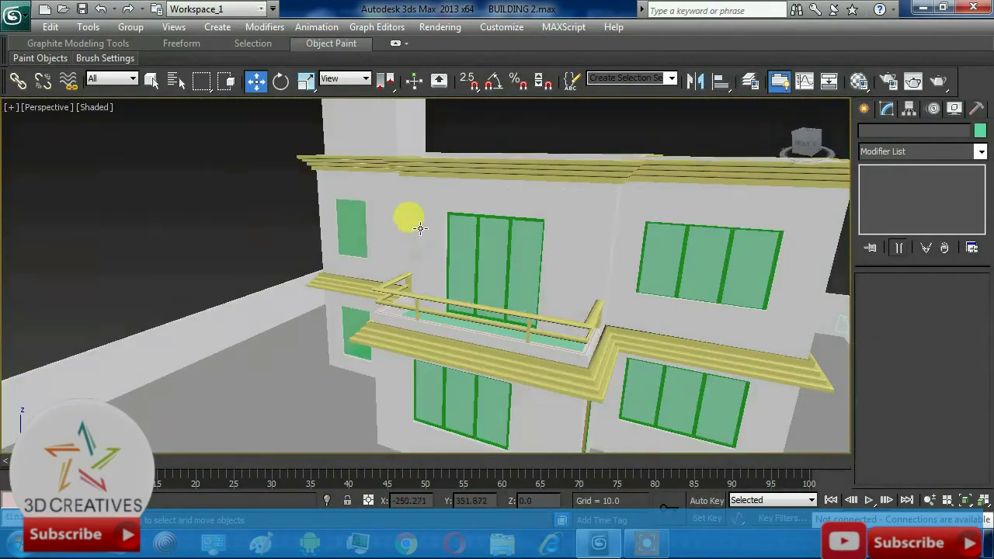
mouse_move(419, 227)
middle_mouse_down("alt")
mouse_move(492, 162)
mouse_move(536, 240)
mouse_move(458, 239)
mouse_move(464, 261)
mouse_move(533, 249)
mouse_move(547, 262)
middle_mouse_up("alt")
scroll(519, 224, "down", 3)
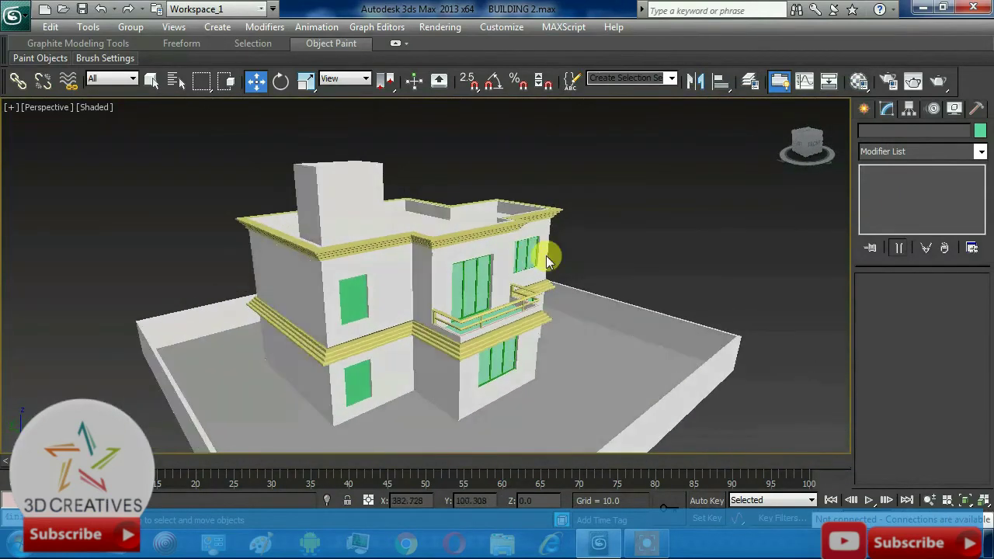
left_click(349, 171)
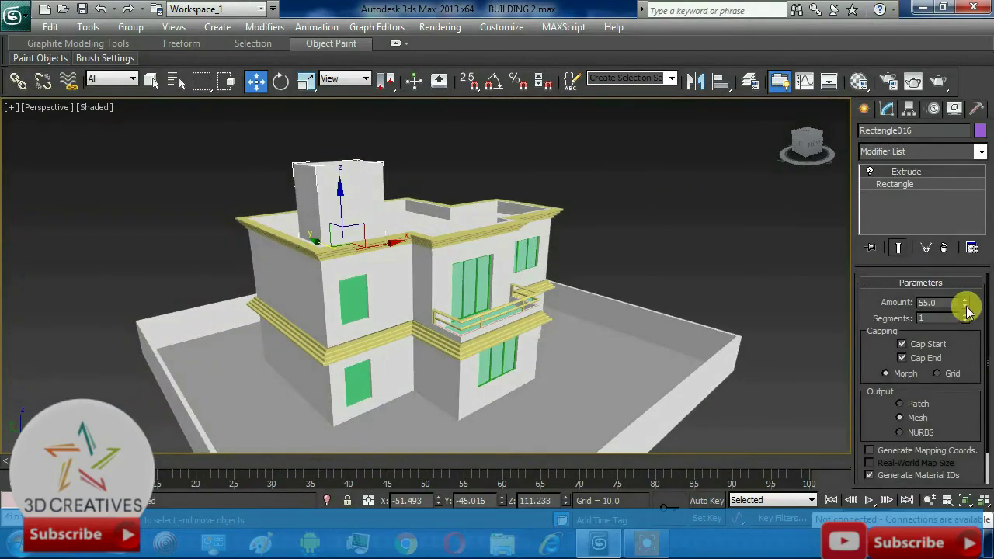
left_click_drag(965, 306, 965, 316)
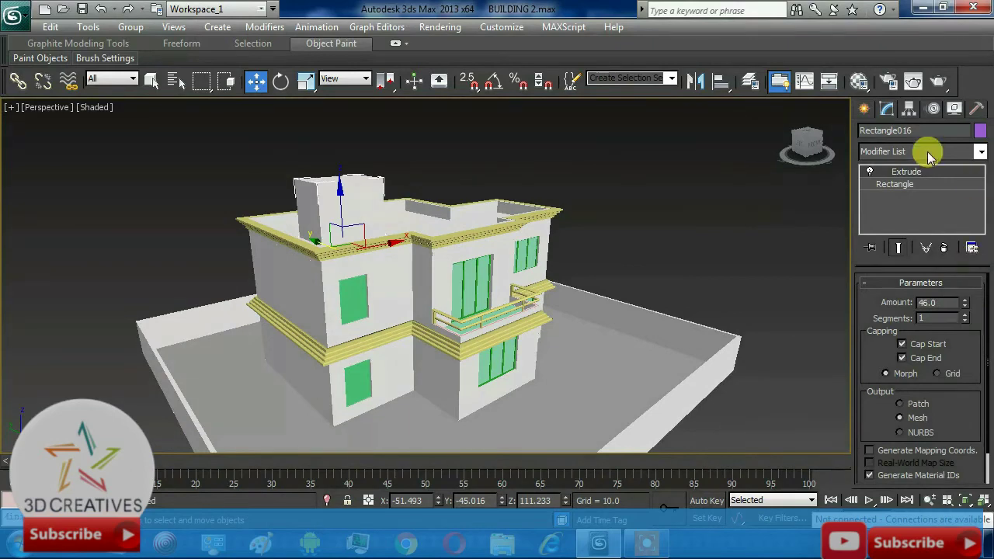
left_click(863, 108)
Choose the Line spline tool and zoom the maximized Front view onto the rooftop tower.
left_click(948, 222)
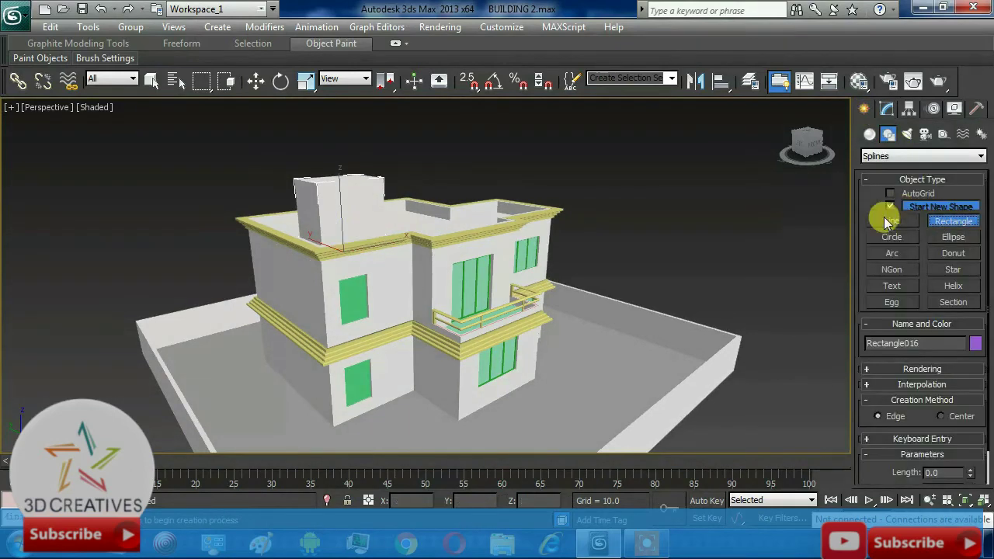
left_click(892, 221)
key("alt+w")
key("alt+w")
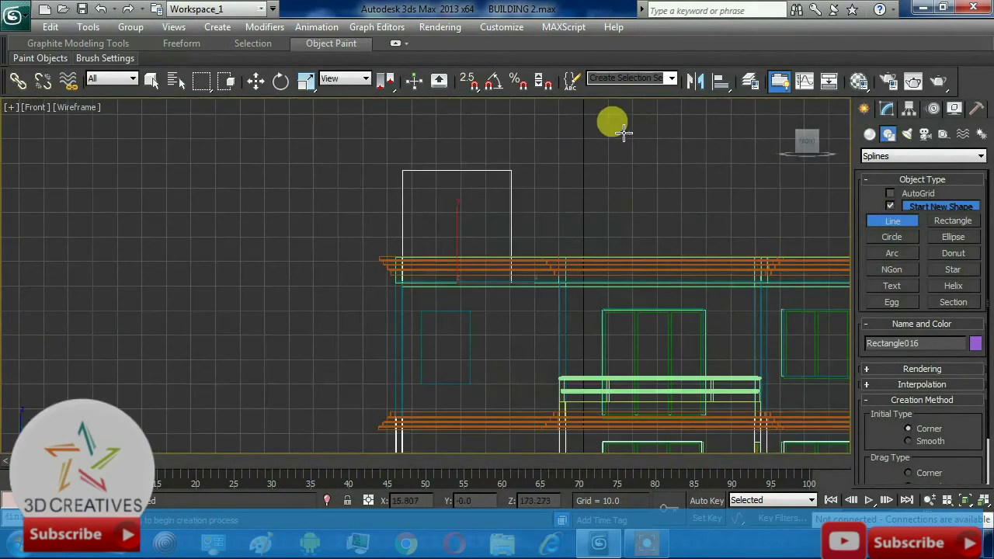
scroll(528, 233, "down", 2)
scroll(426, 256, "up", 2)
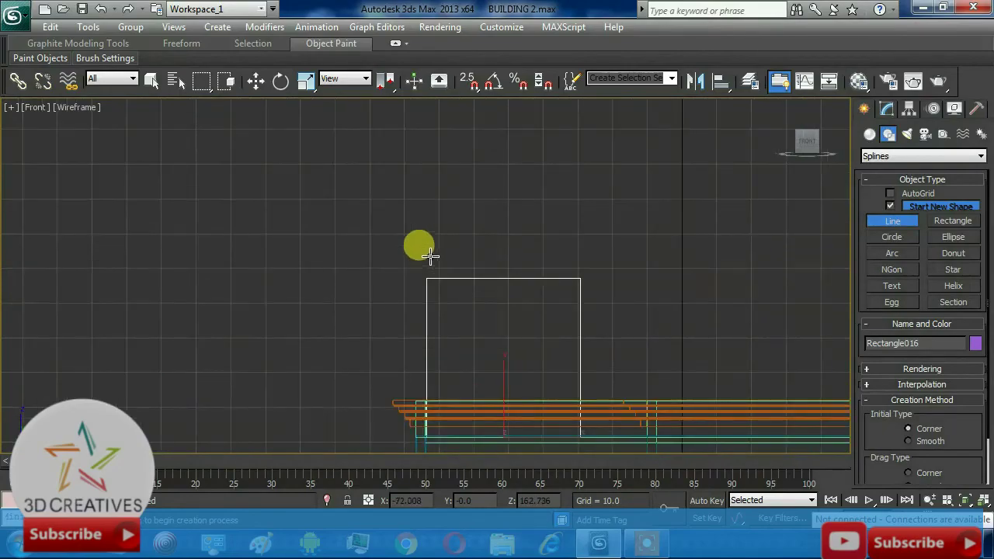